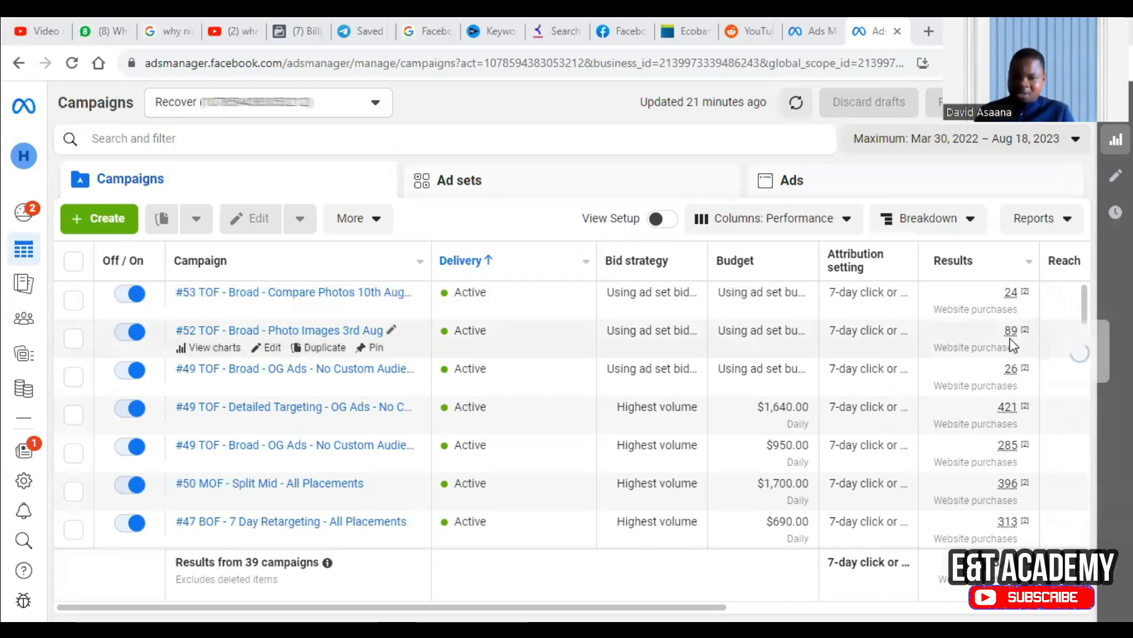
In the Kr8tiva ad account, create a new campaign with the Sales objective and the manual sales campaign setup.
mouse_move(1010, 341)
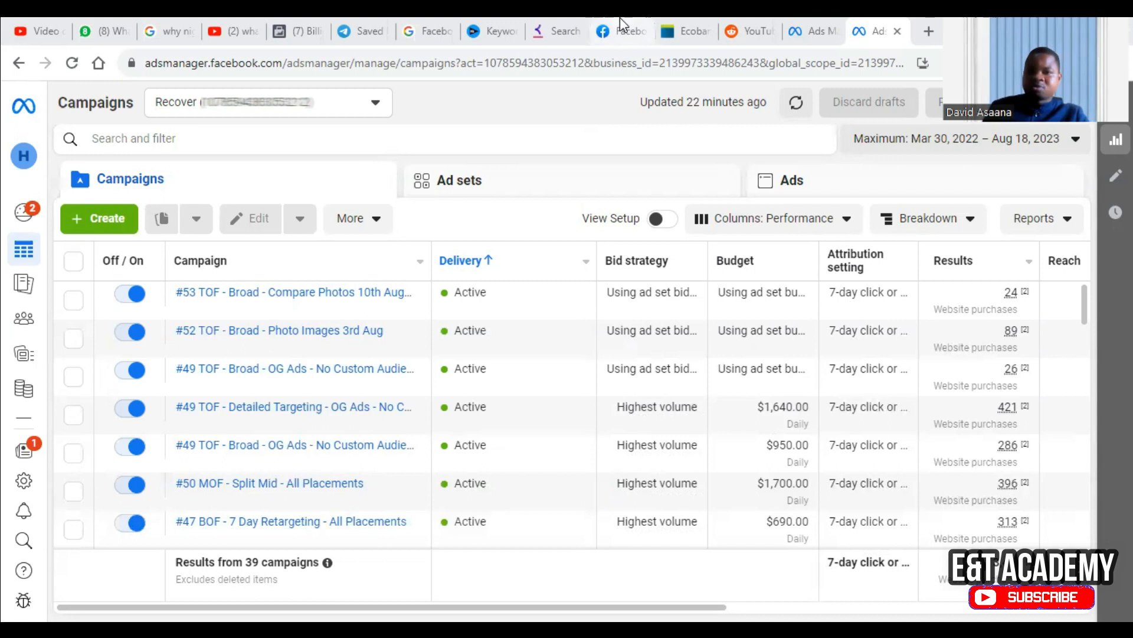
left_click(797, 21)
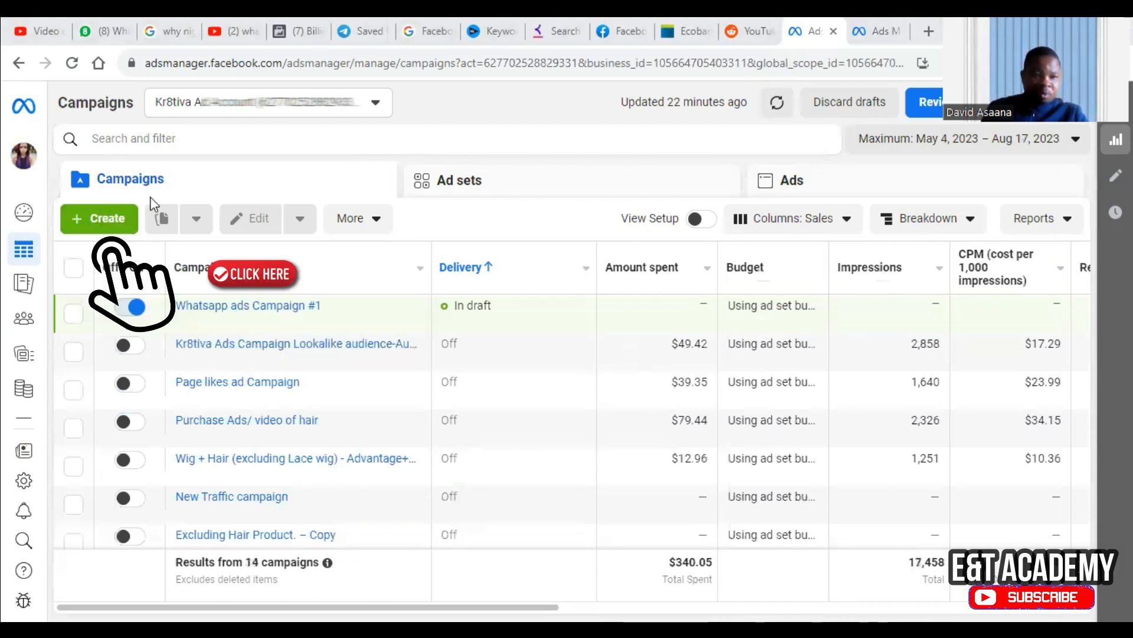
left_click(108, 229)
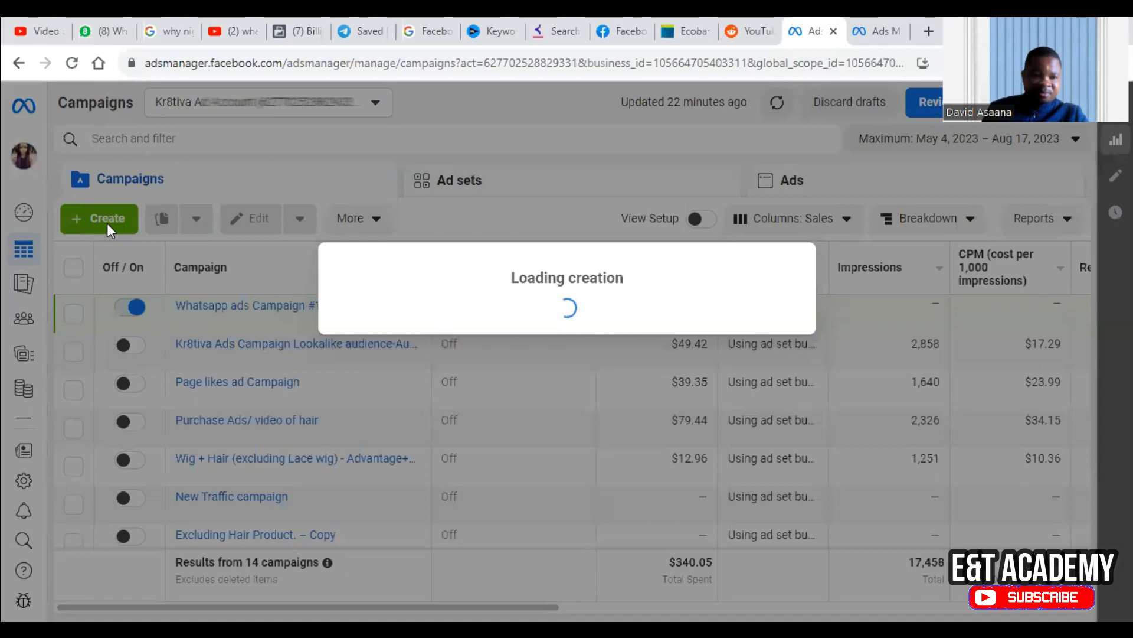
scroll(582, 298, "down", 3)
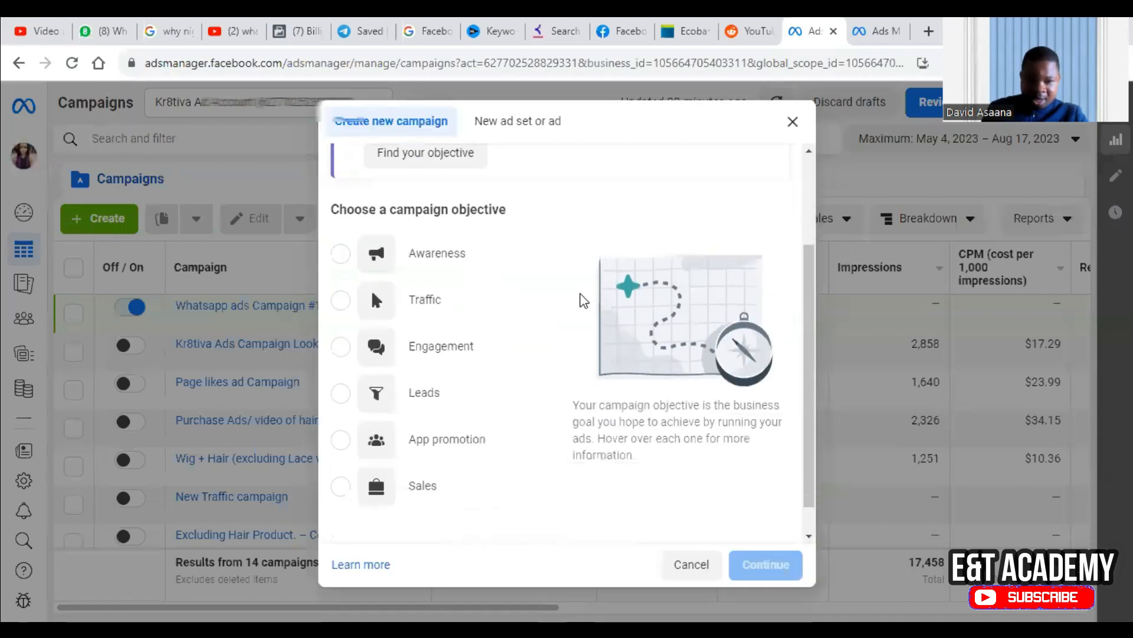
scroll(411, 243, "up", 3)
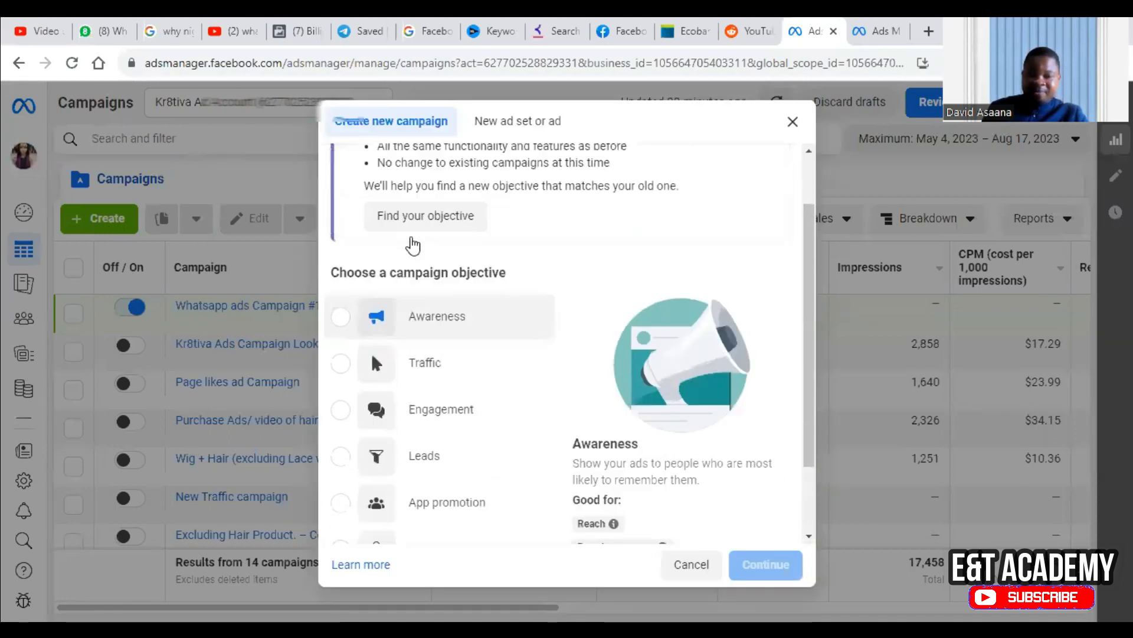
scroll(413, 238, "down", 3)
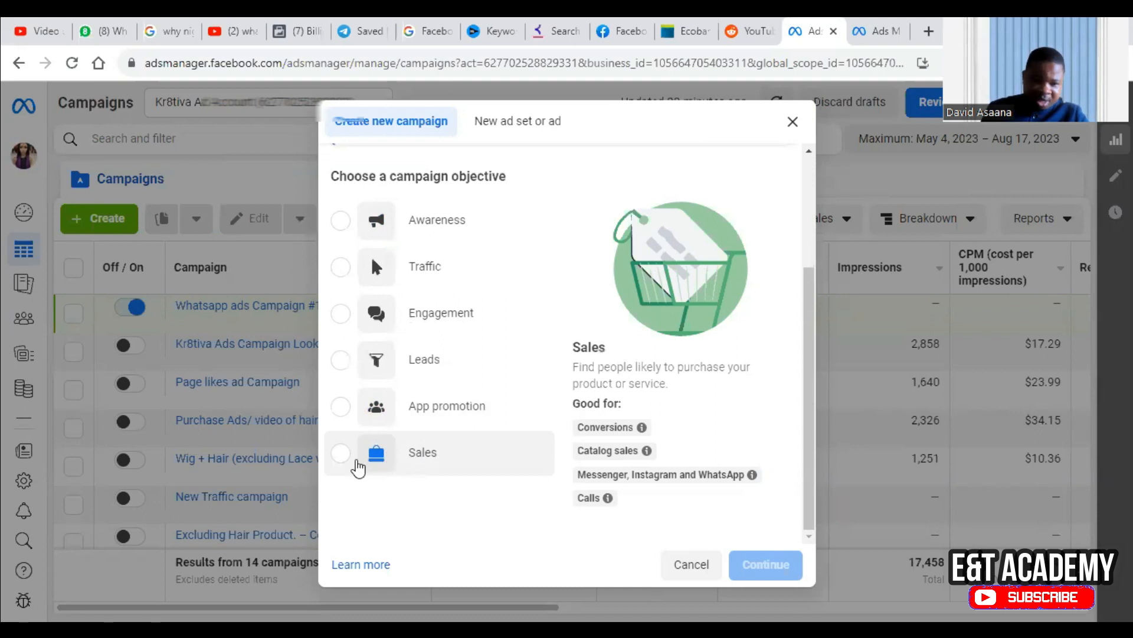
left_click(339, 456)
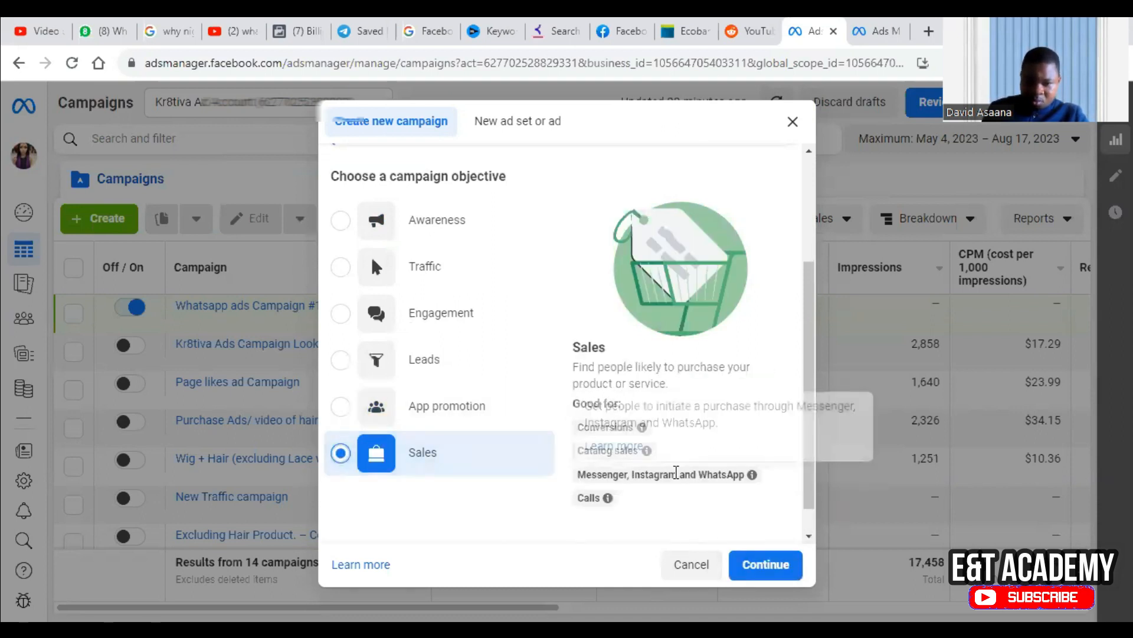
left_click(765, 564)
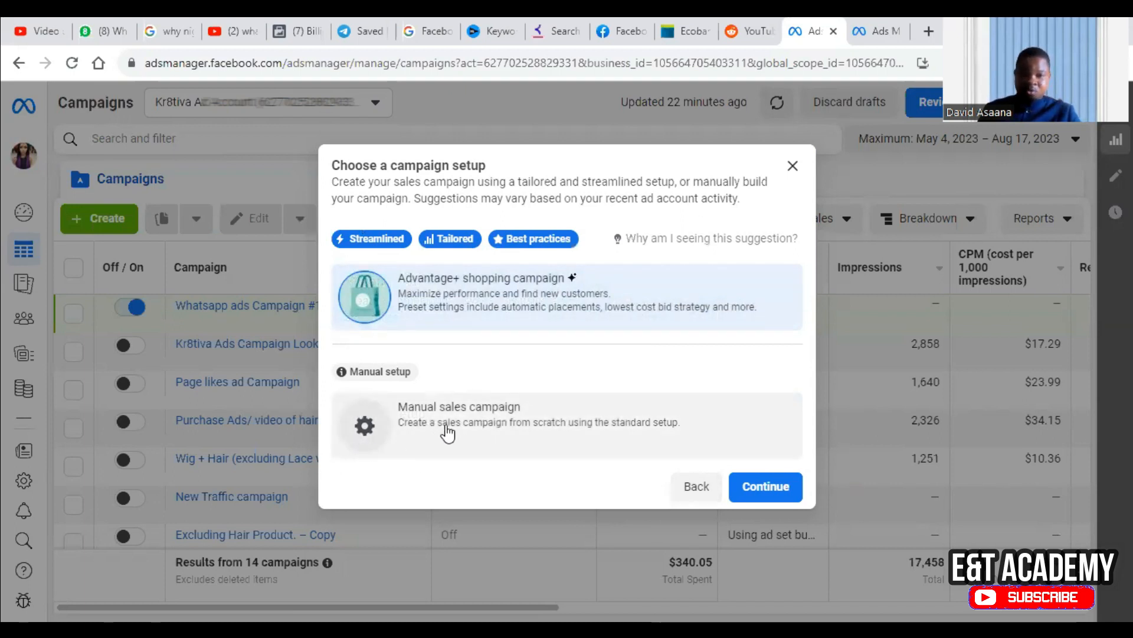
mouse_move(378, 235)
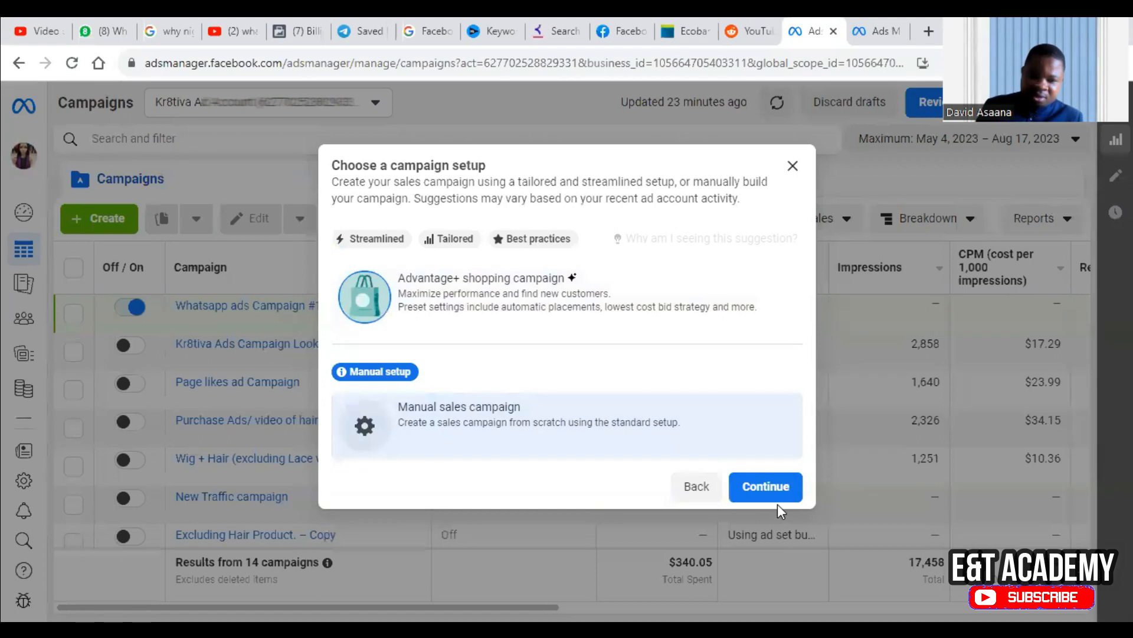
left_click(773, 489)
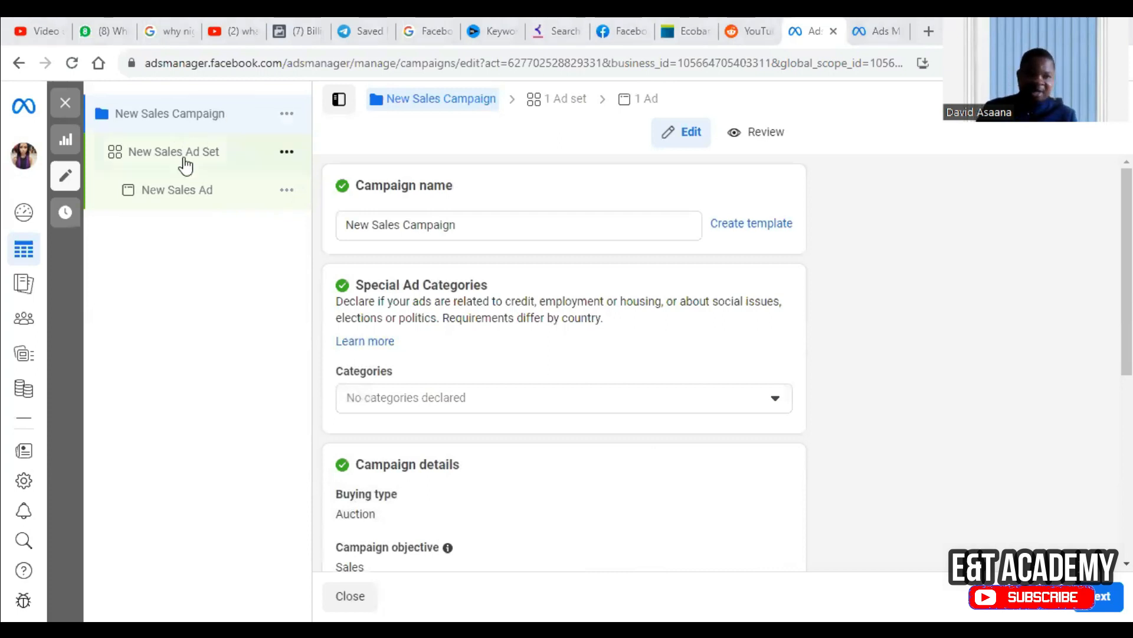
Rename the campaign as "Krativa Hair ad Campaign".
left_click(405, 231)
key("BackSpace")
key("BackSpace")
key("BackSpace")
key("BackSpace")
key("BackSpace")
key("BackSpace")
key("BackSpace")
key("BackSpace")
key("BackSpace")
key("BackSpace")
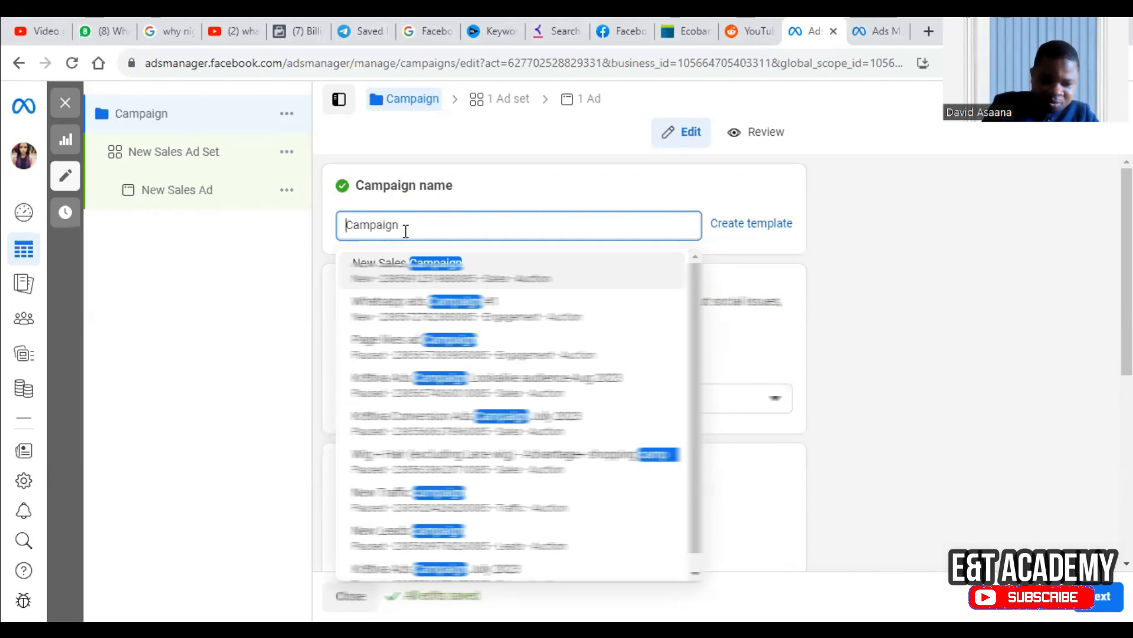
key("Home")
type("Tr")
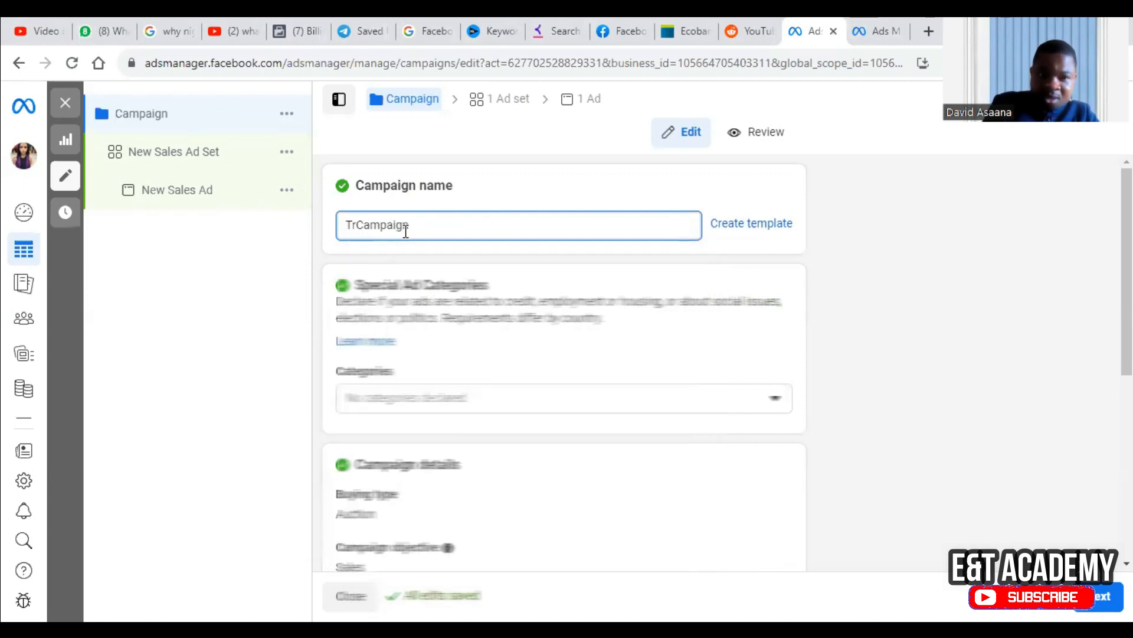
type("ial ")
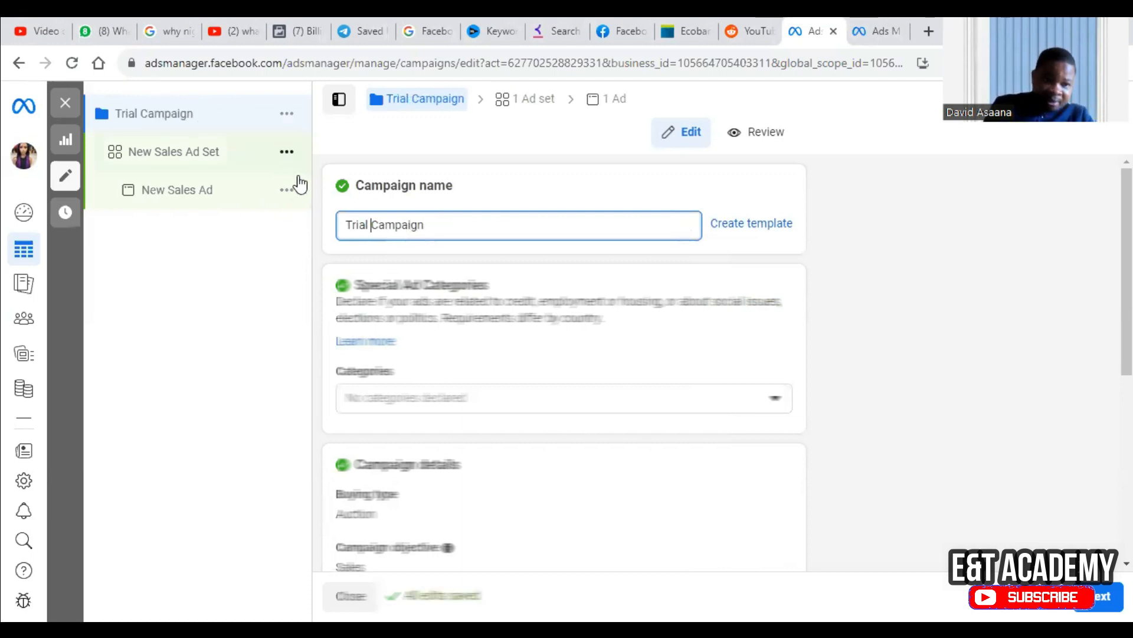
type("ad")
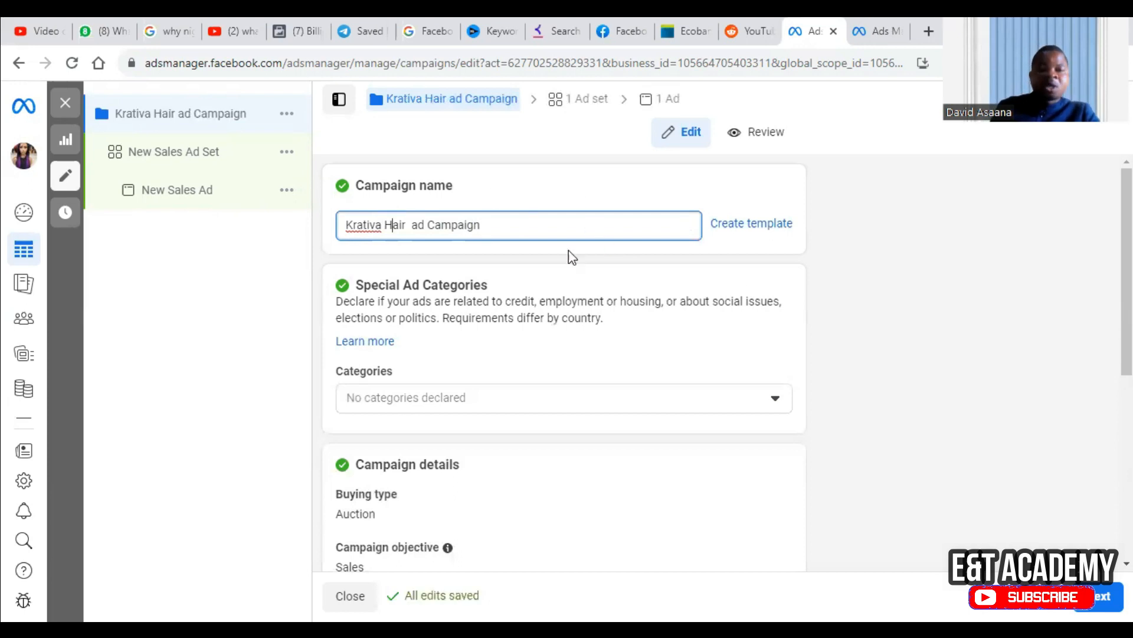
Look through the campaign settings and switch Advantage campaign budget on and back off.
scroll(952, 355, "down", 2)
scroll(947, 343, "down", 4)
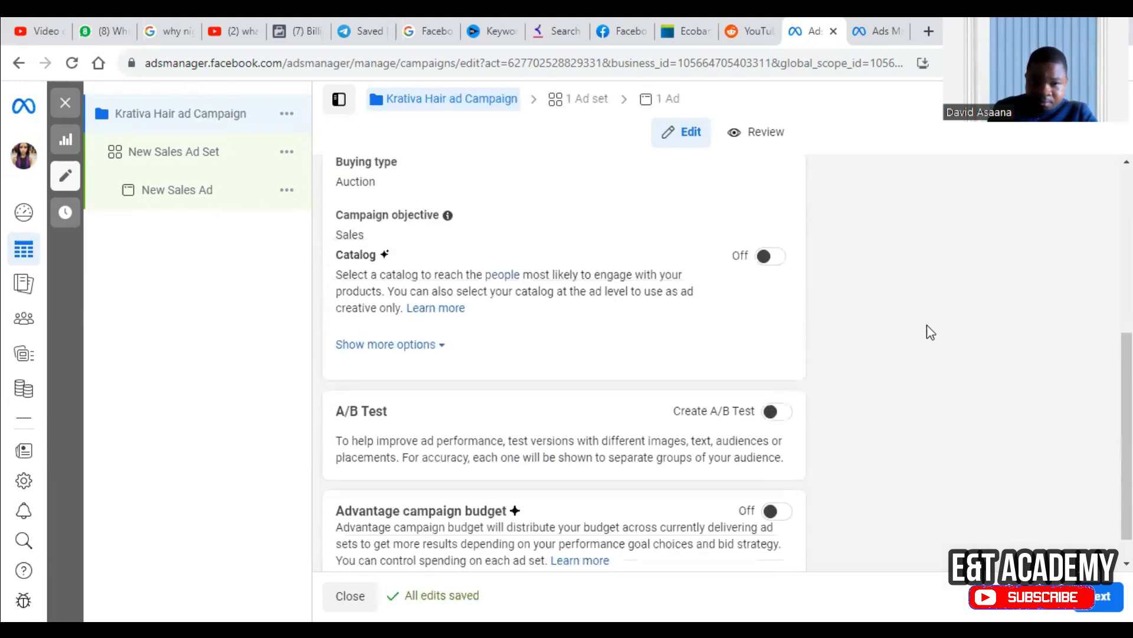
scroll(693, 362, "down", 1)
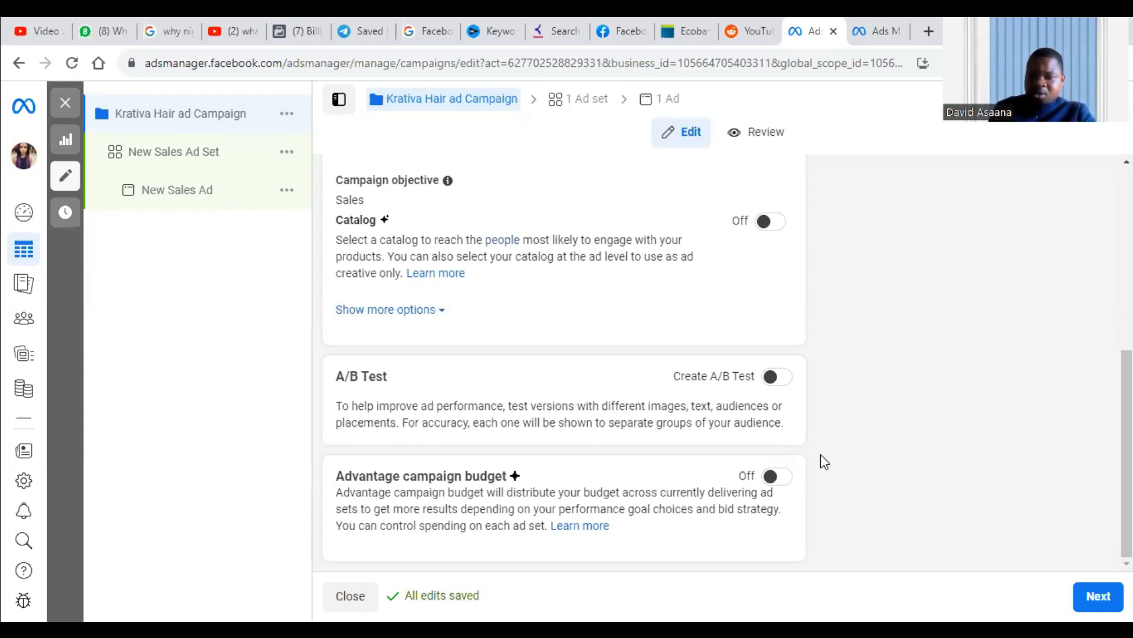
left_click(774, 484)
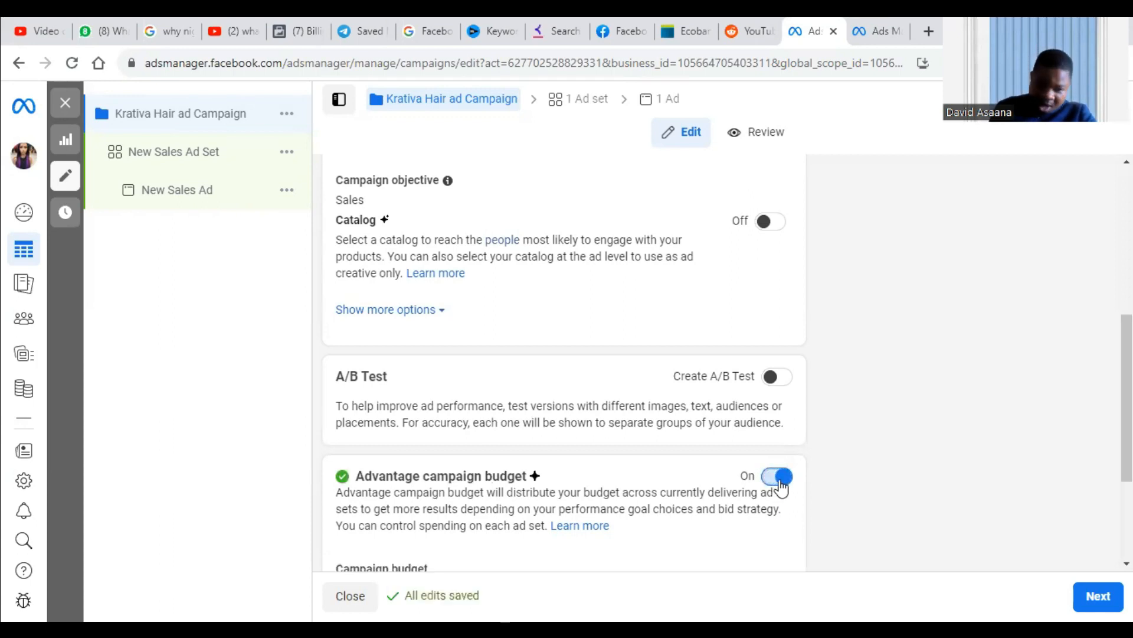
left_click(780, 480)
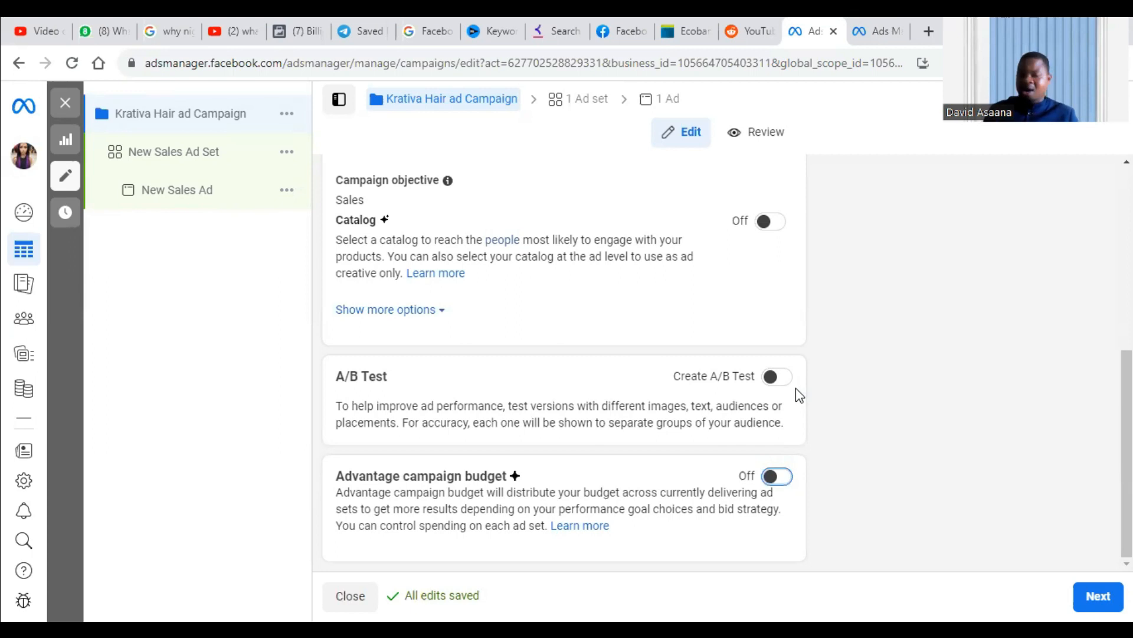
Continue to the ad set level and rename the ad set as "Ad Set 1".
left_click(1098, 595)
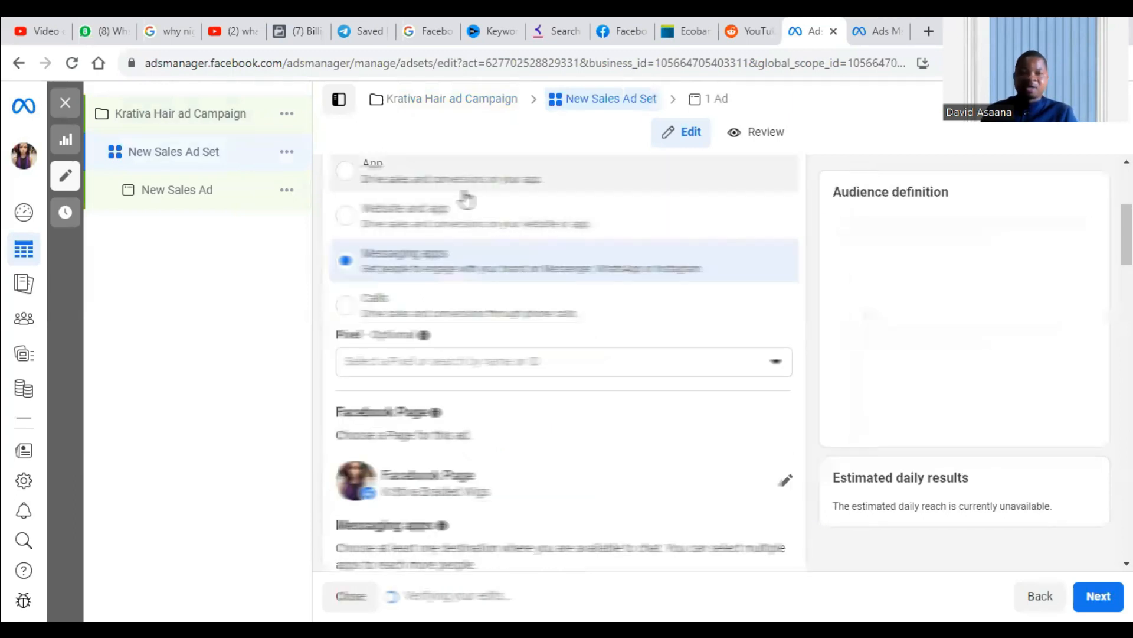
left_click(407, 219)
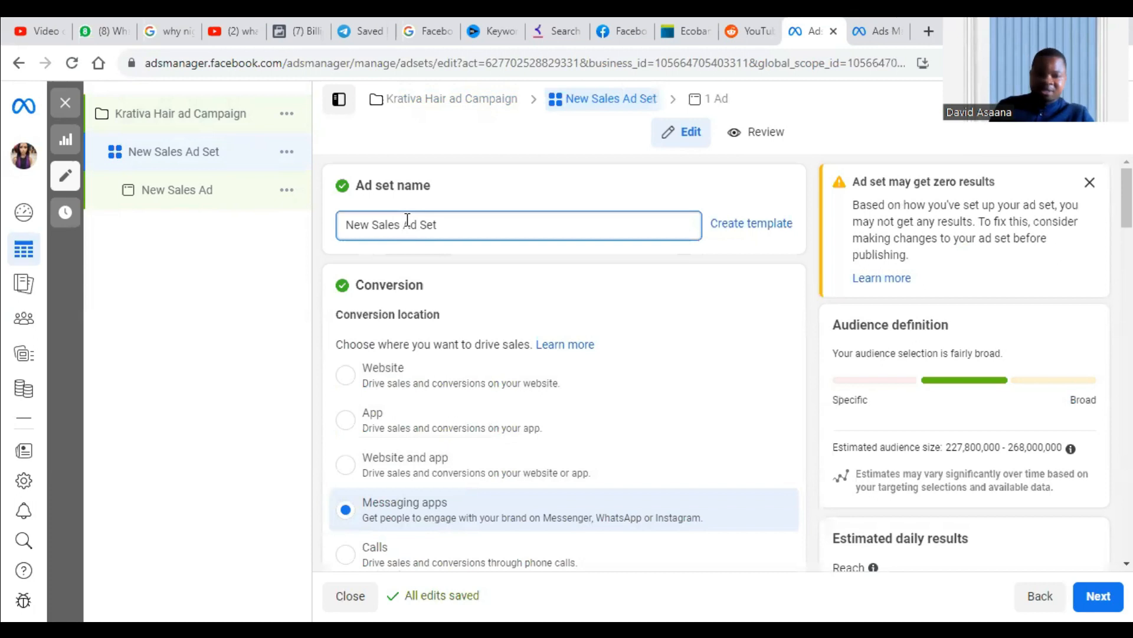
key("BackSpace")
key("BackSpace")
key("BackSpace")
key("BackSpace")
key("BackSpace")
key("BackSpace")
key("BackSpace")
key("BackSpace")
key("BackSpace")
key("BackSpace")
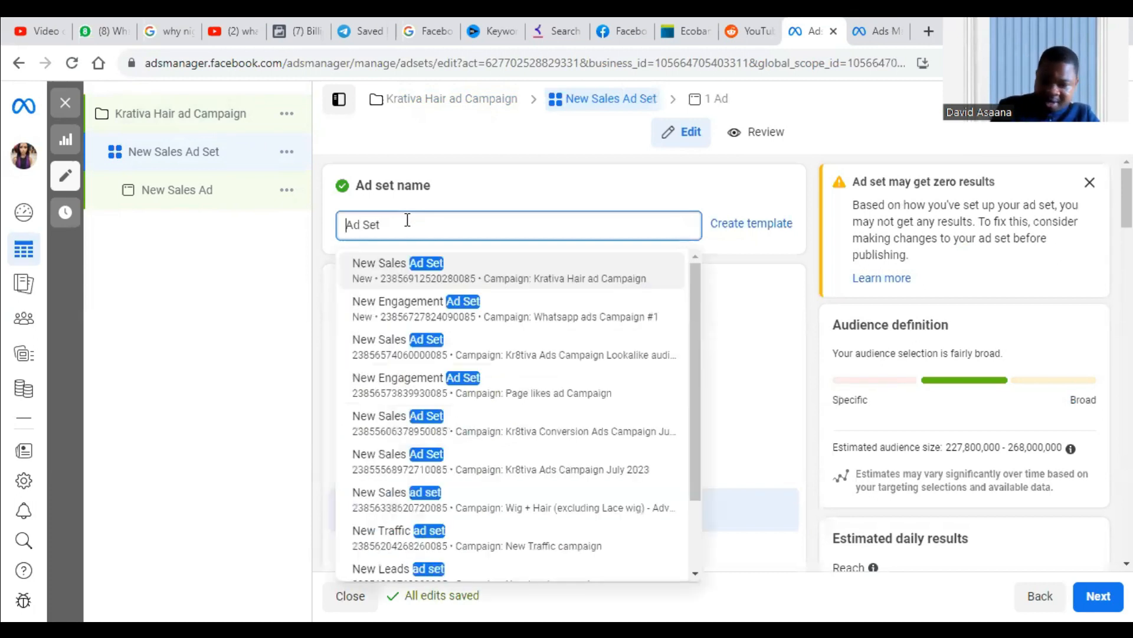
key("Right")
key("Right")
key("Right")
key("Right")
key("Right")
key("Right")
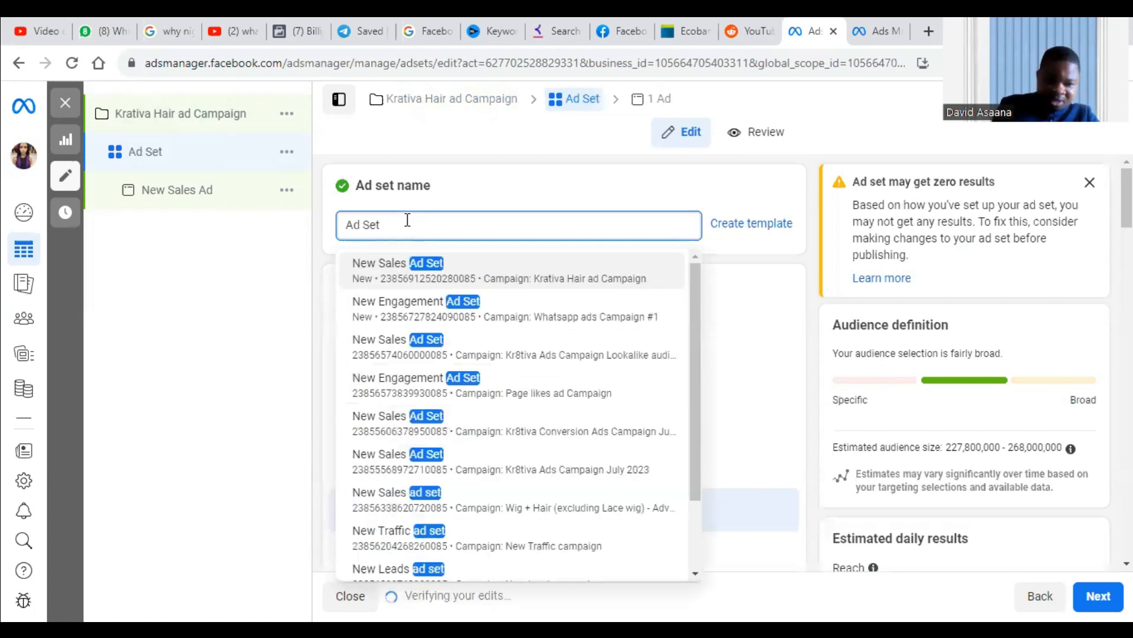
type("1")
left_click(207, 242)
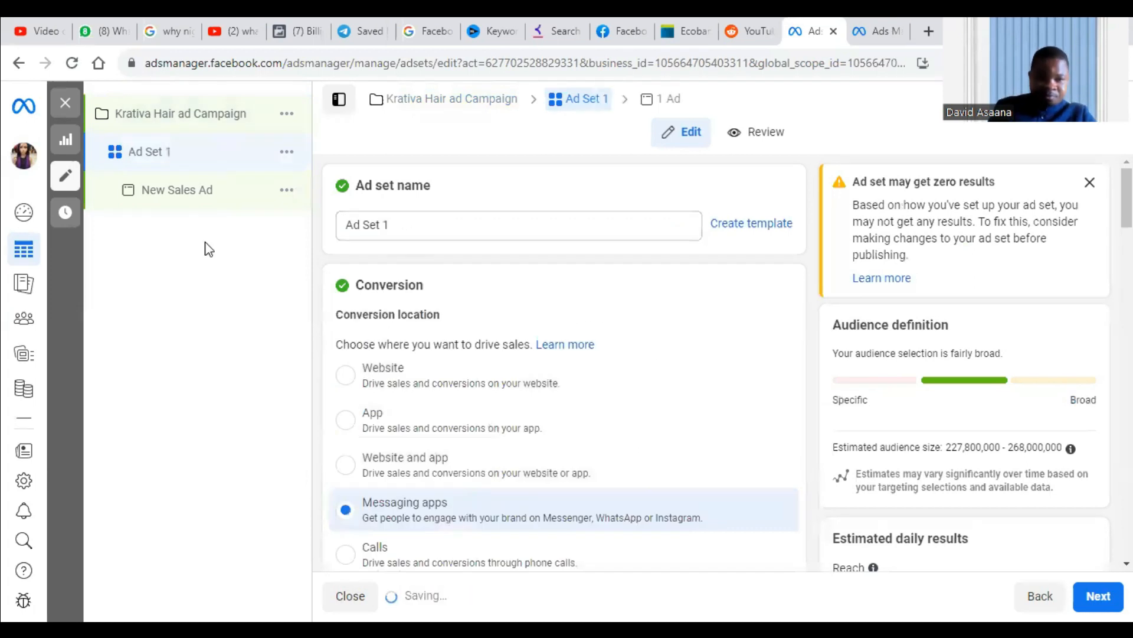
Set the ad set's conversion location to Website.
scroll(468, 266, "down", 1)
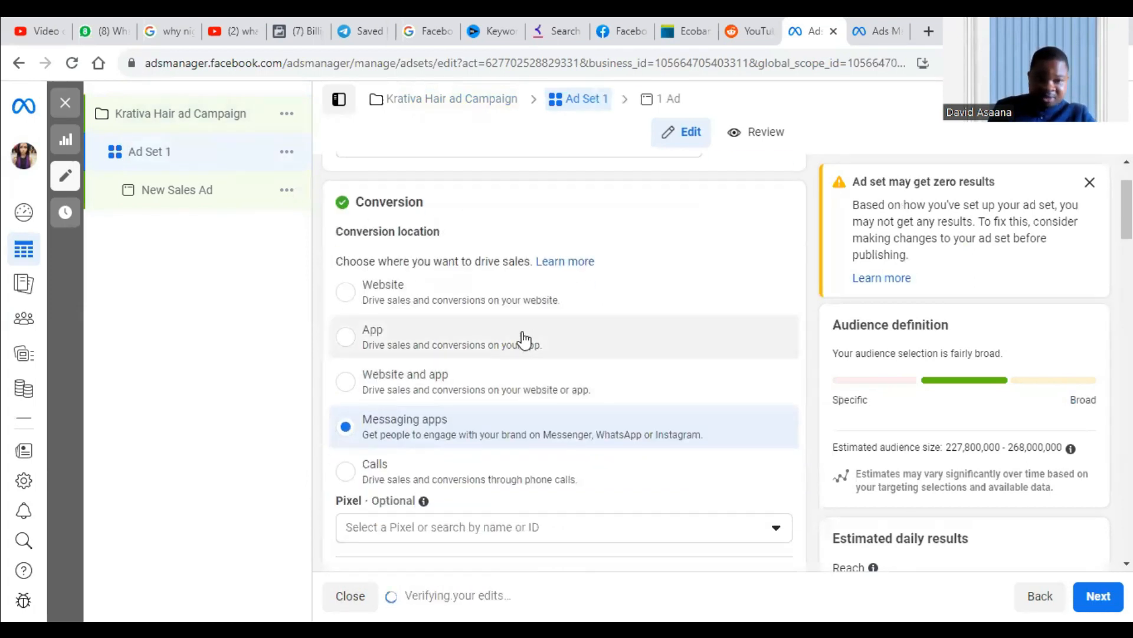
scroll(516, 289, "down", 2)
scroll(513, 240, "up", 2)
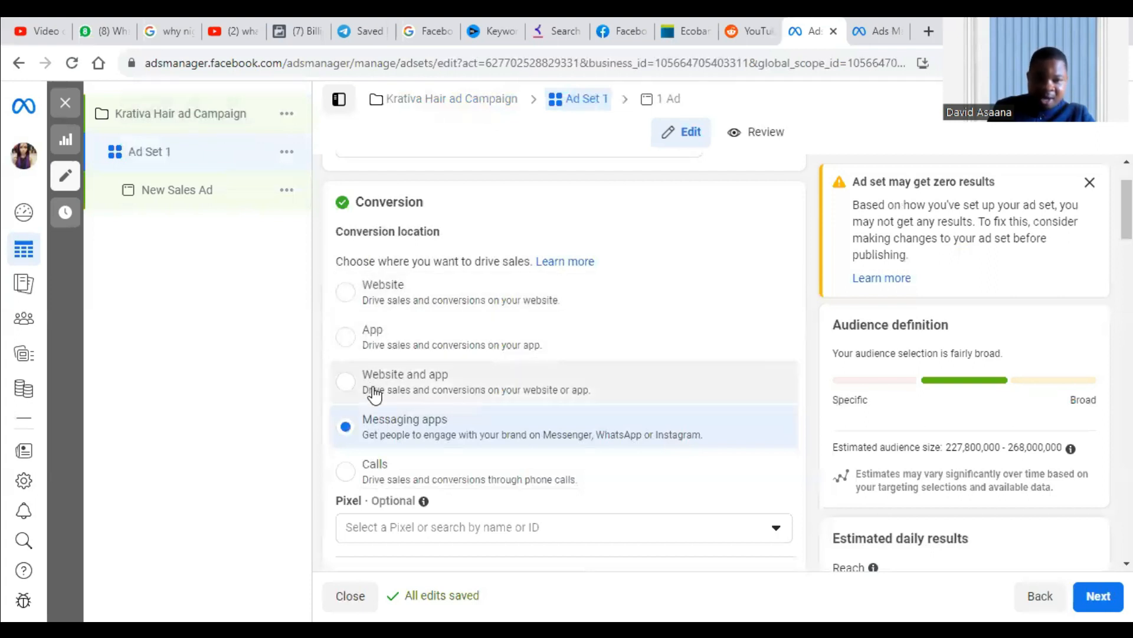
left_click(349, 296)
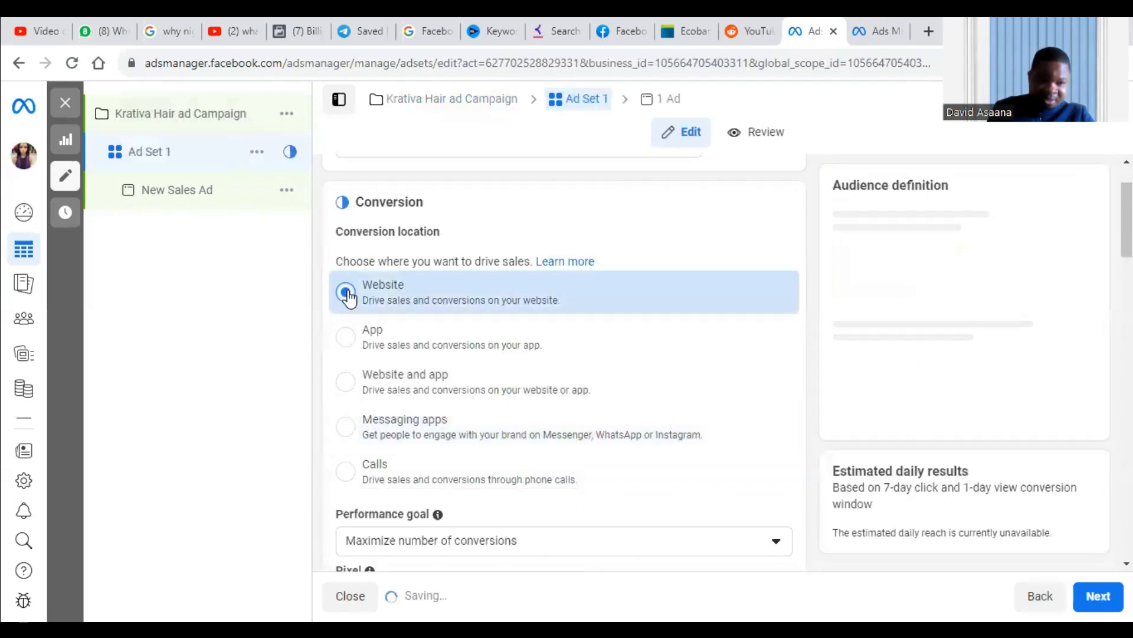
Examine the available performance goal options for the website conversions without changing the selection.
scroll(482, 284, "down", 3)
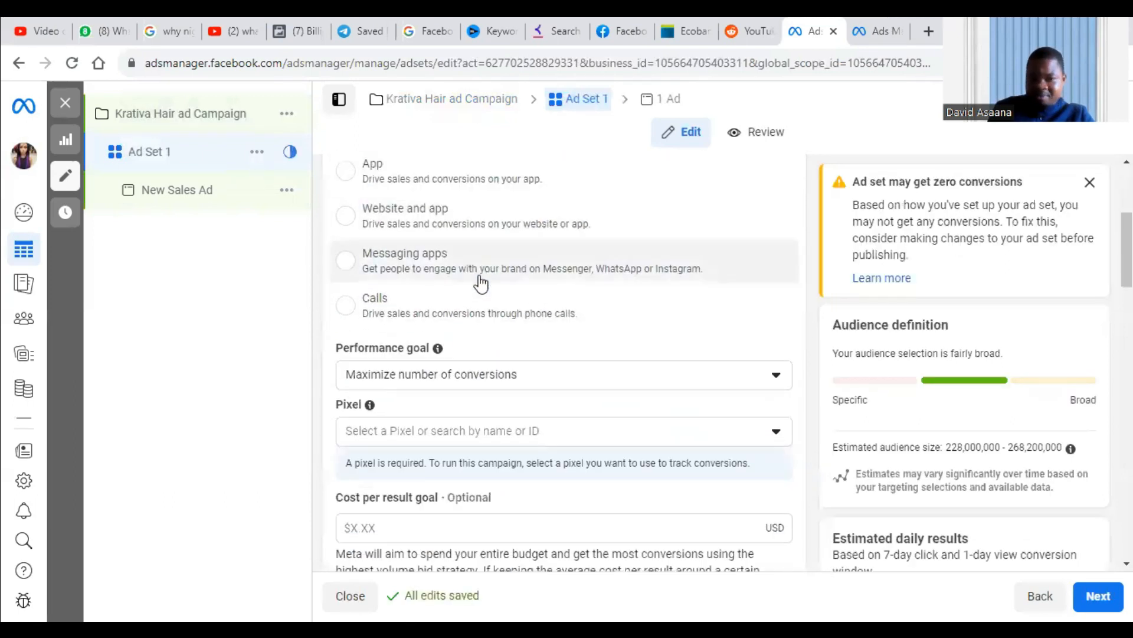
scroll(481, 283, "down", 1)
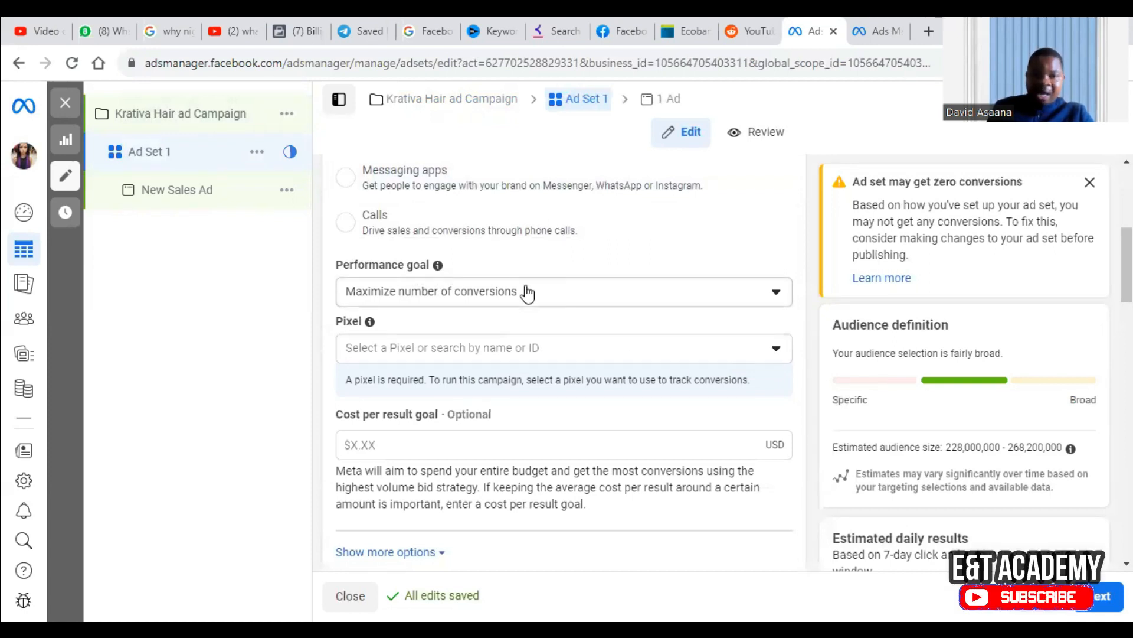
left_click(576, 296)
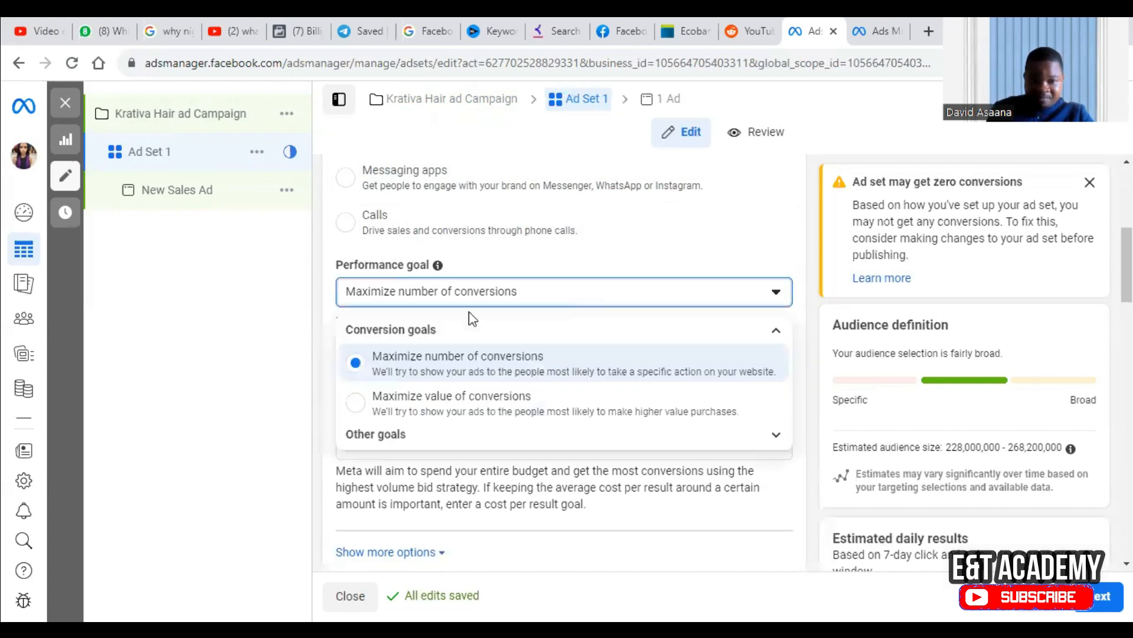
left_click(293, 344)
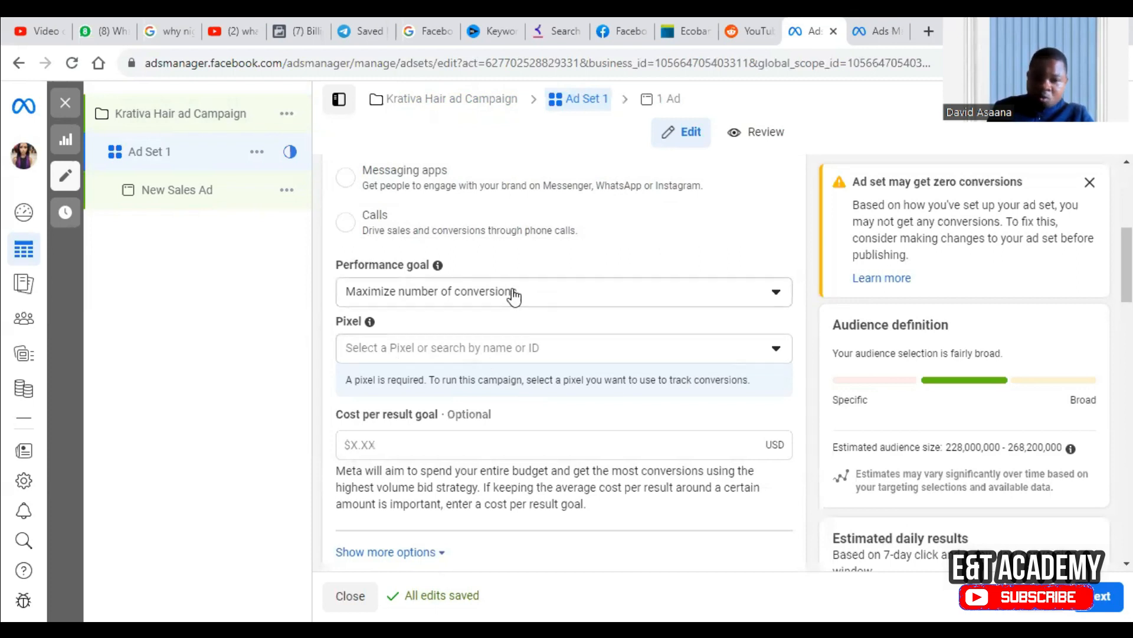
Select the active "Kr8tiva LLC's(Braided Wigs pixel)" as the ad set's tracking pixel.
scroll(511, 298, "up", 1)
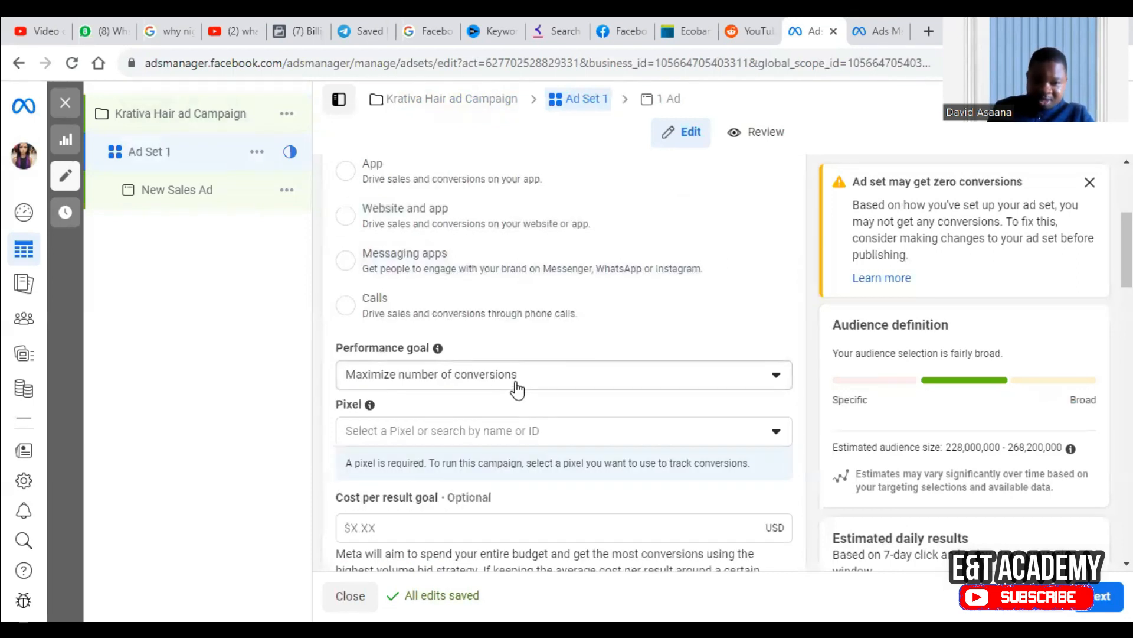
left_click(576, 438)
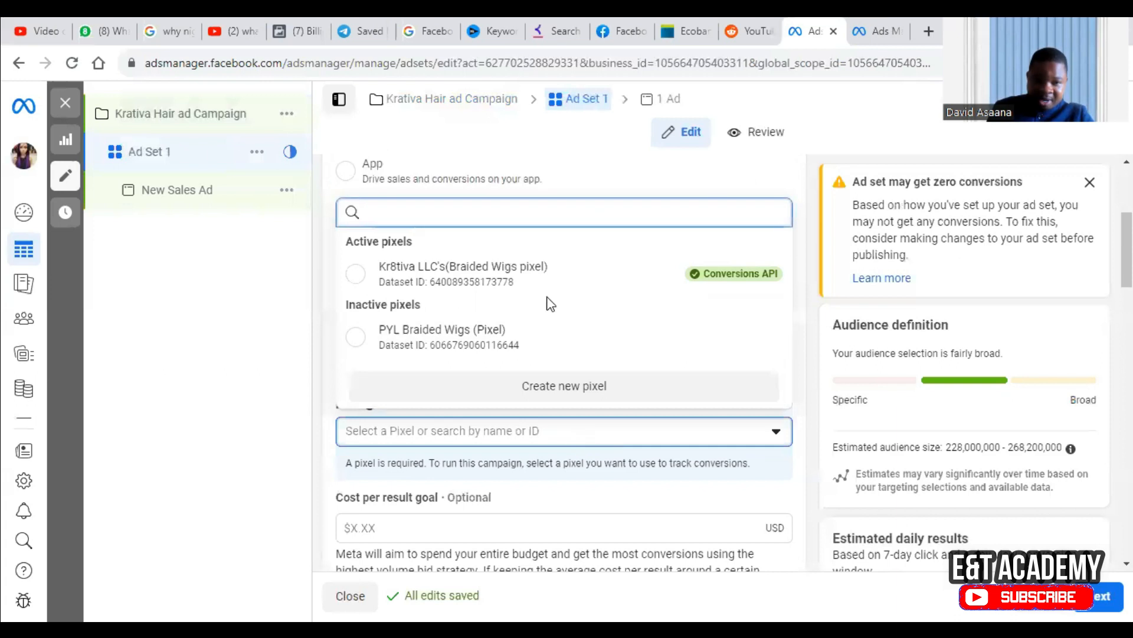
left_click(566, 286)
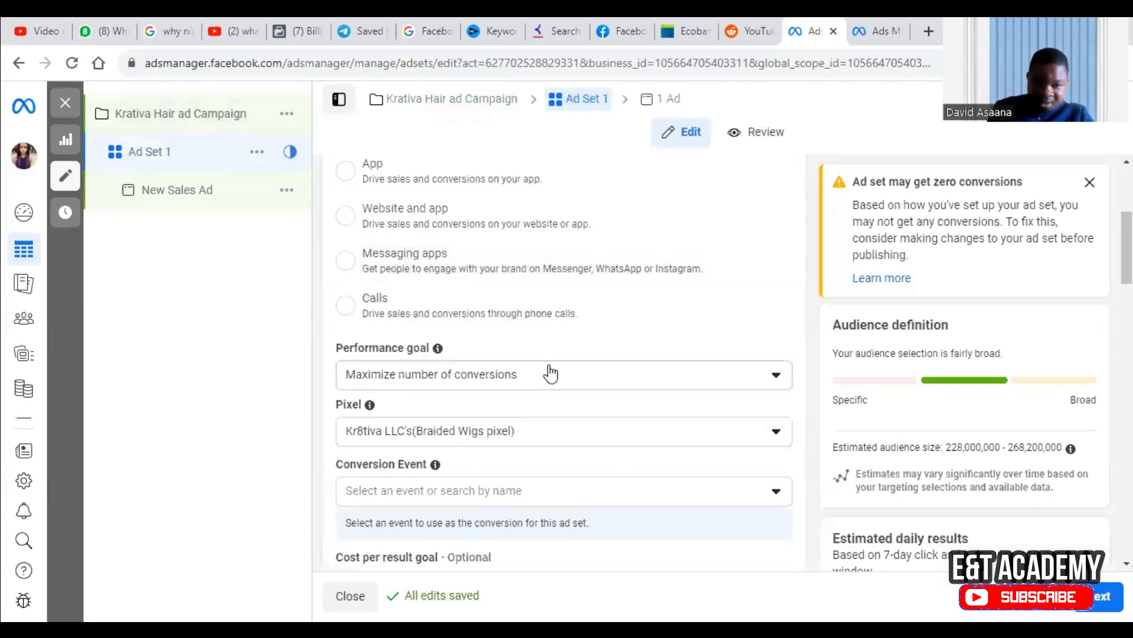
Set the ad set's conversion event to Purchase.
scroll(549, 369, "down", 2)
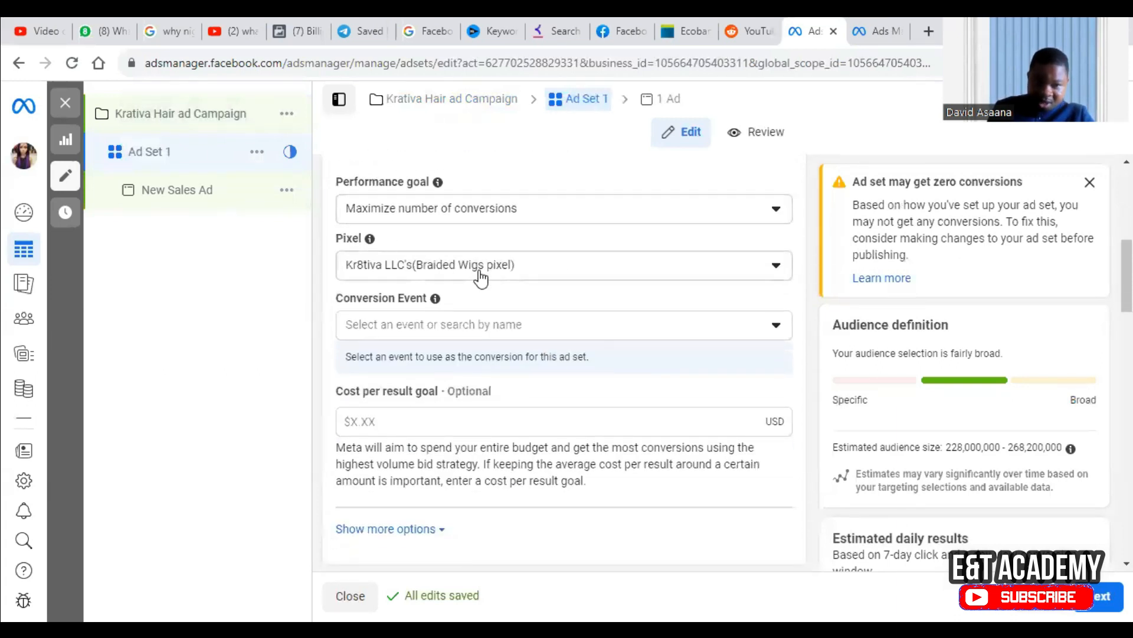
left_click(453, 324)
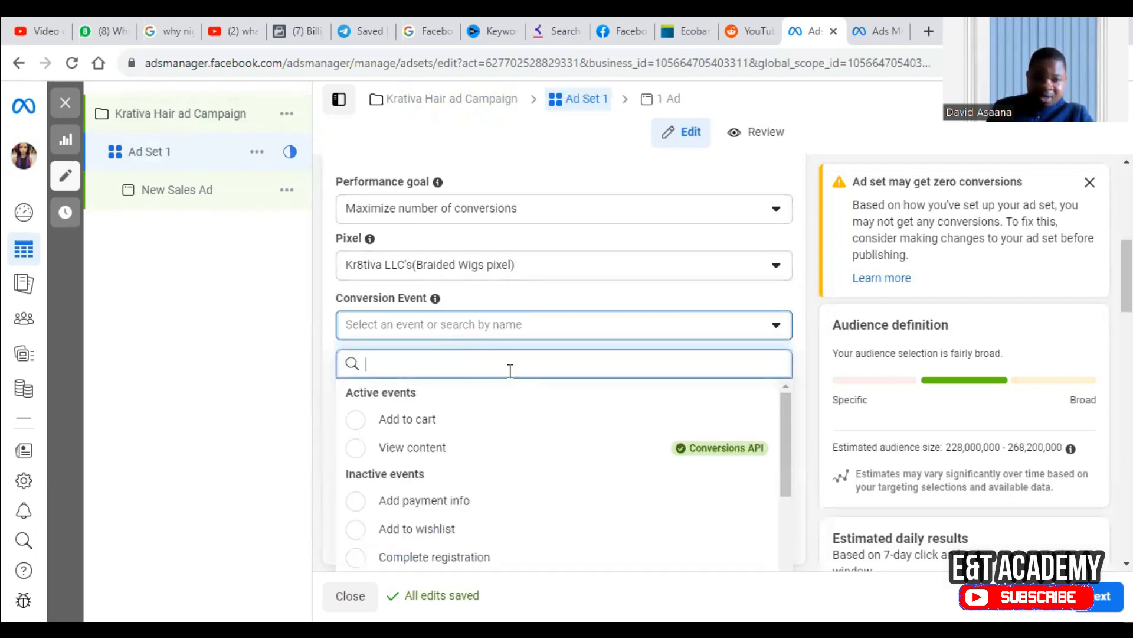
scroll(510, 380, "down", 1)
mouse_move(716, 378)
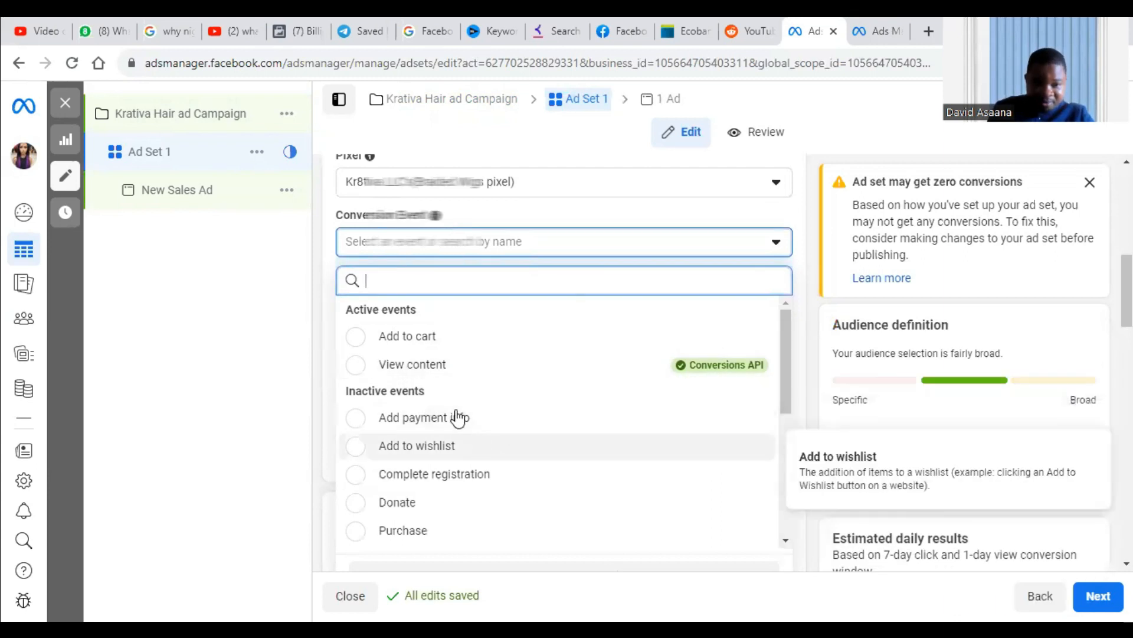
mouse_move(462, 349)
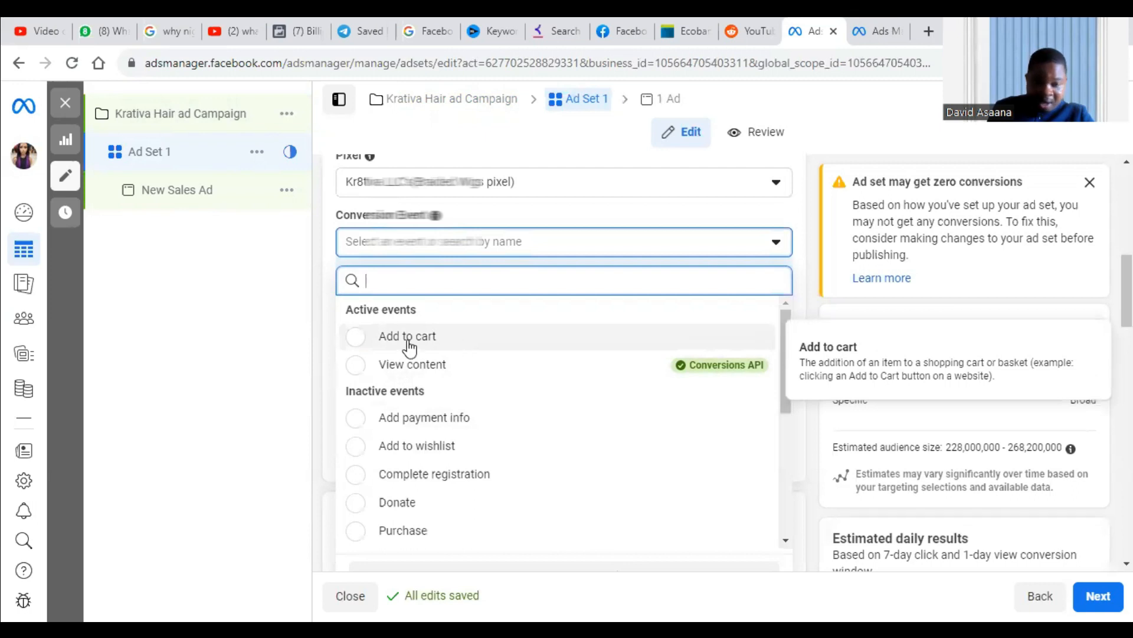
scroll(479, 461, "down", 2)
mouse_move(469, 453)
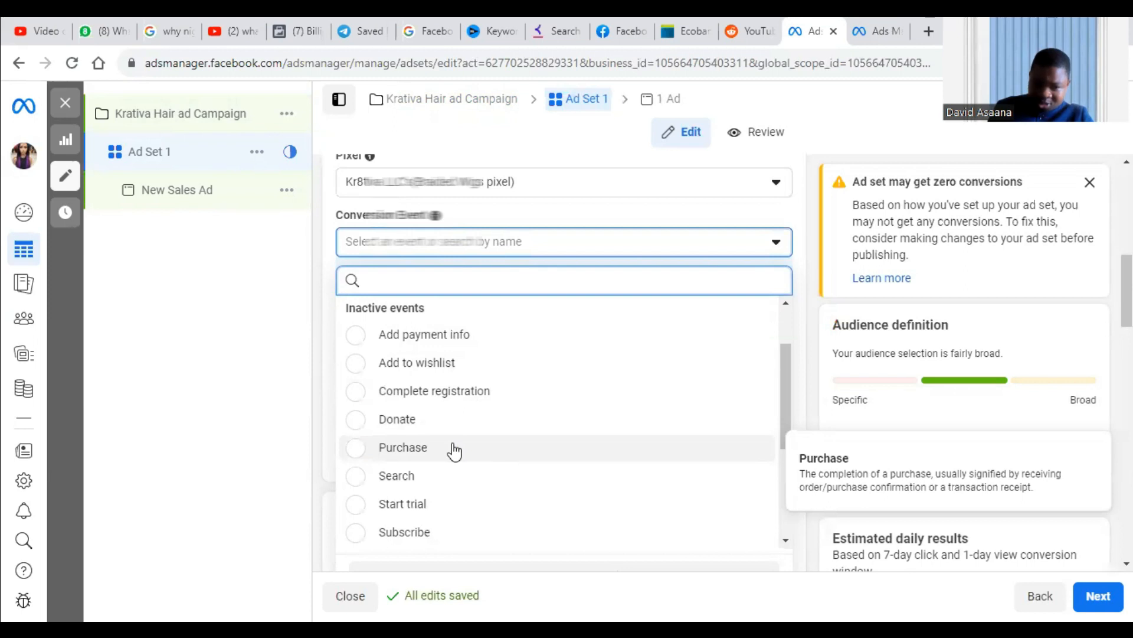
left_click(453, 447)
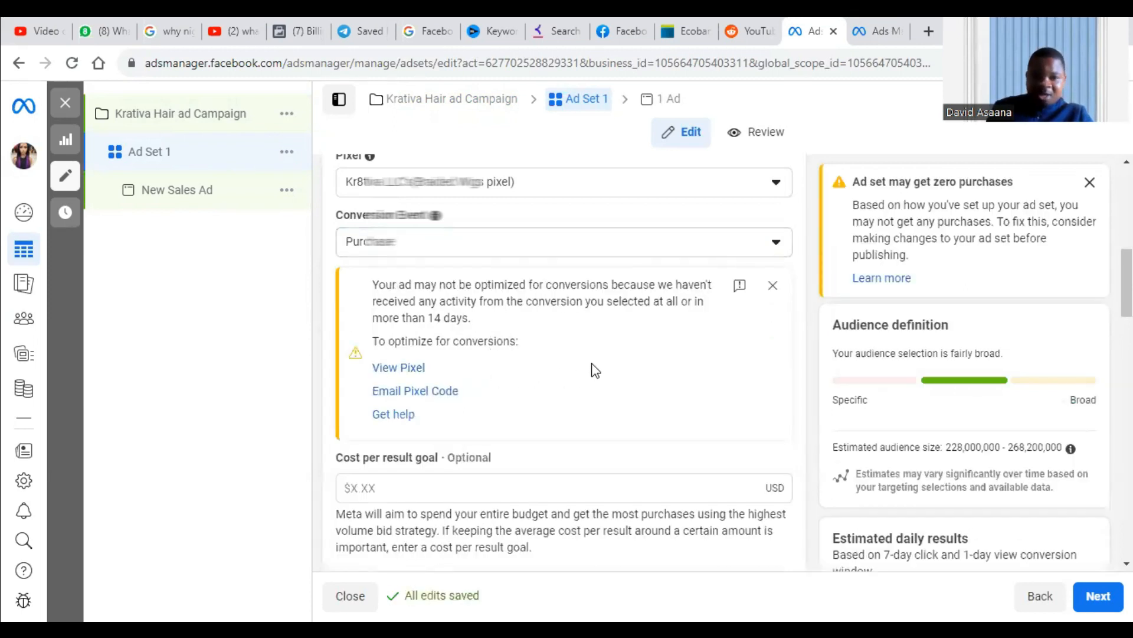
Change the ad set's conversion event to the active Add to cart event.
scroll(436, 289, "up", 2)
scroll(442, 366, "down", 2)
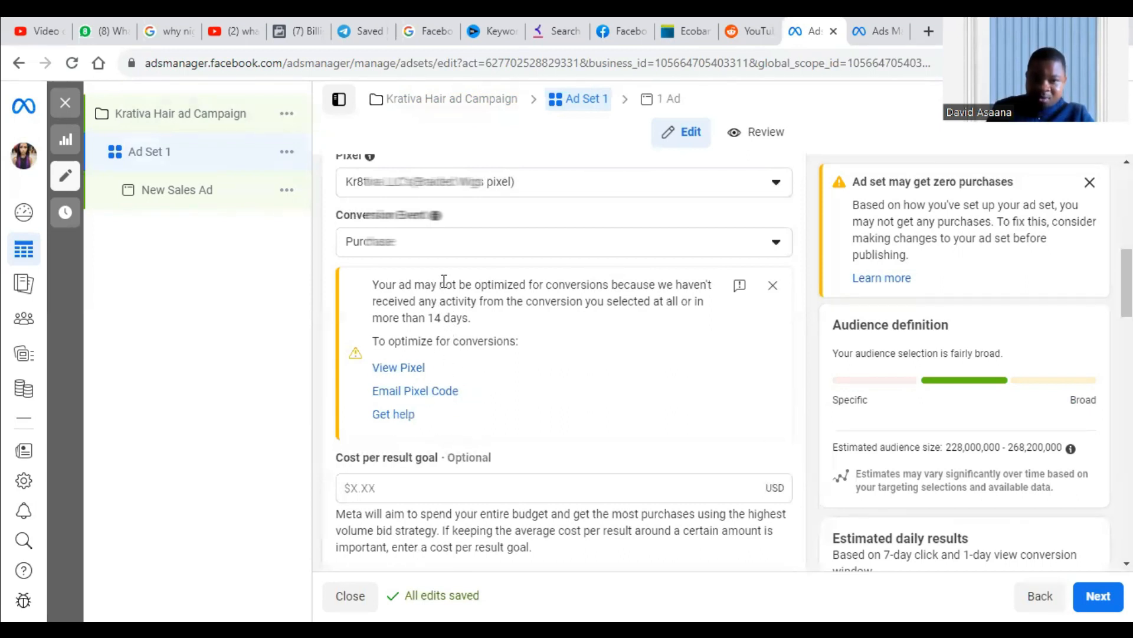
scroll(485, 255, "up", 1)
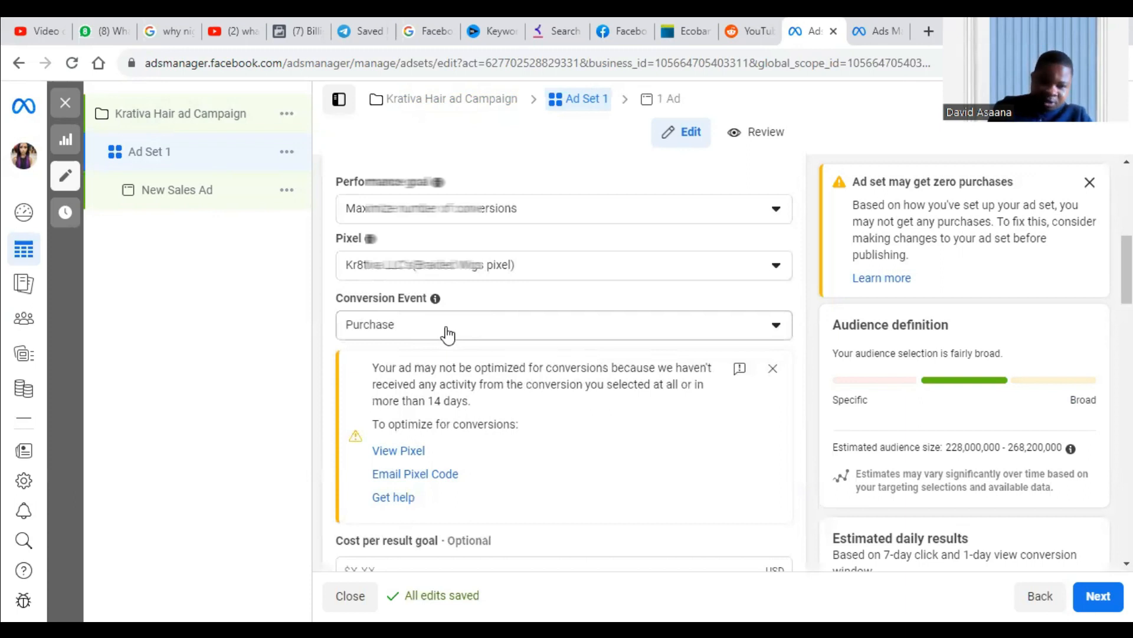
left_click(447, 330)
scroll(531, 472, "down", 2)
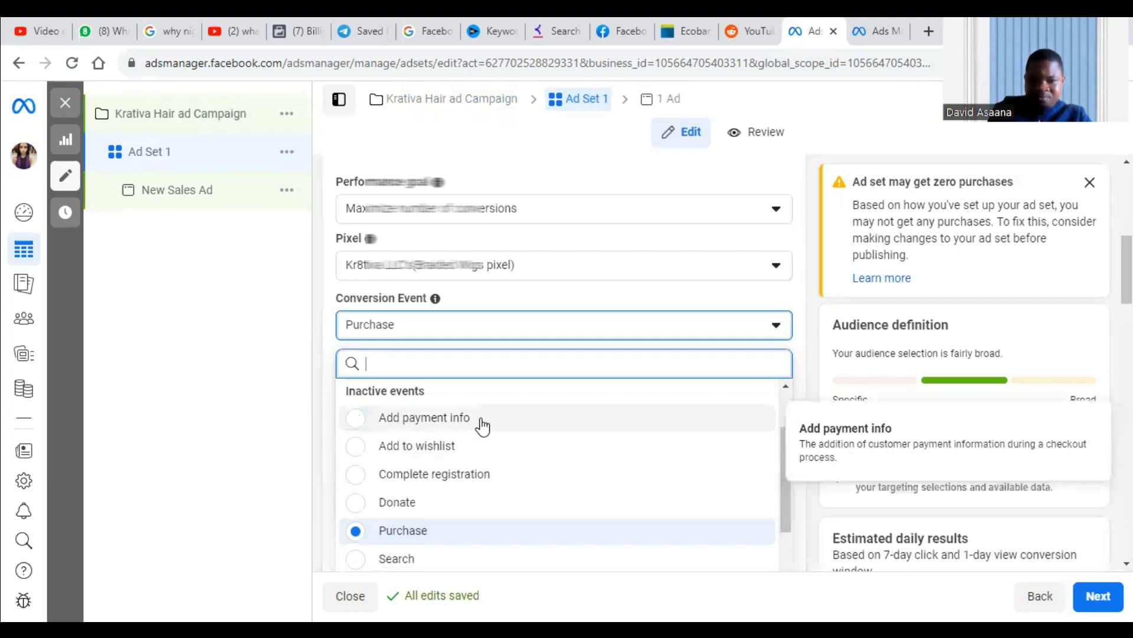
scroll(483, 425, "up", 2)
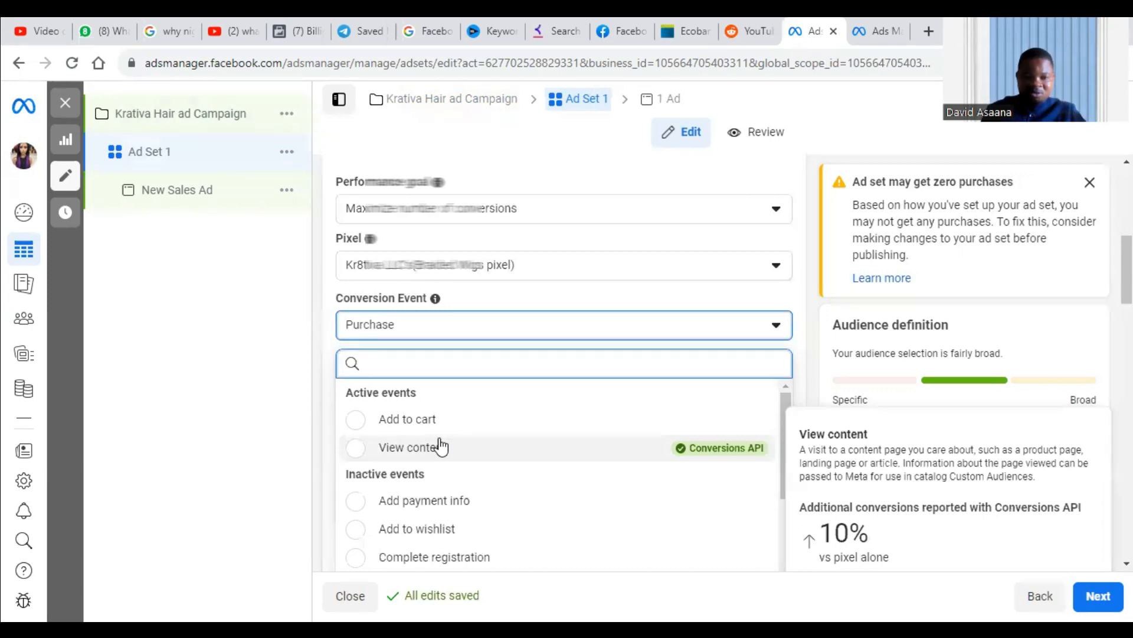
left_click(436, 419)
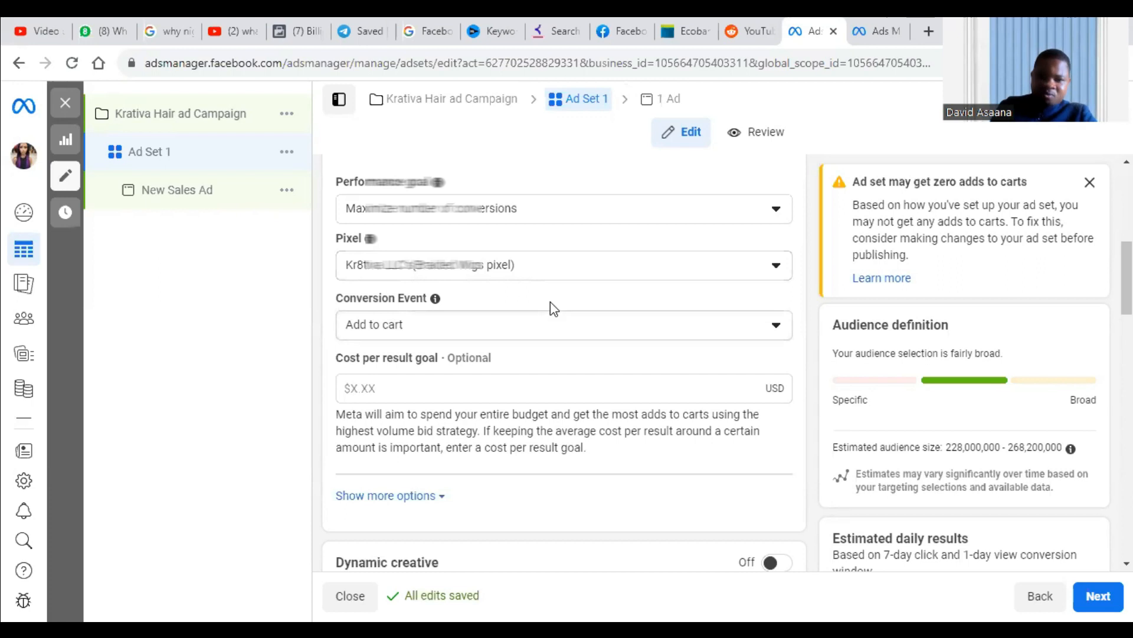
Review the ad set's performance goal, pixel, conversion event, optional cost per result goal and dynamic creative settings.
scroll(472, 341, "down", 2)
scroll(496, 351, "up", 5)
scroll(565, 389, "down", 2)
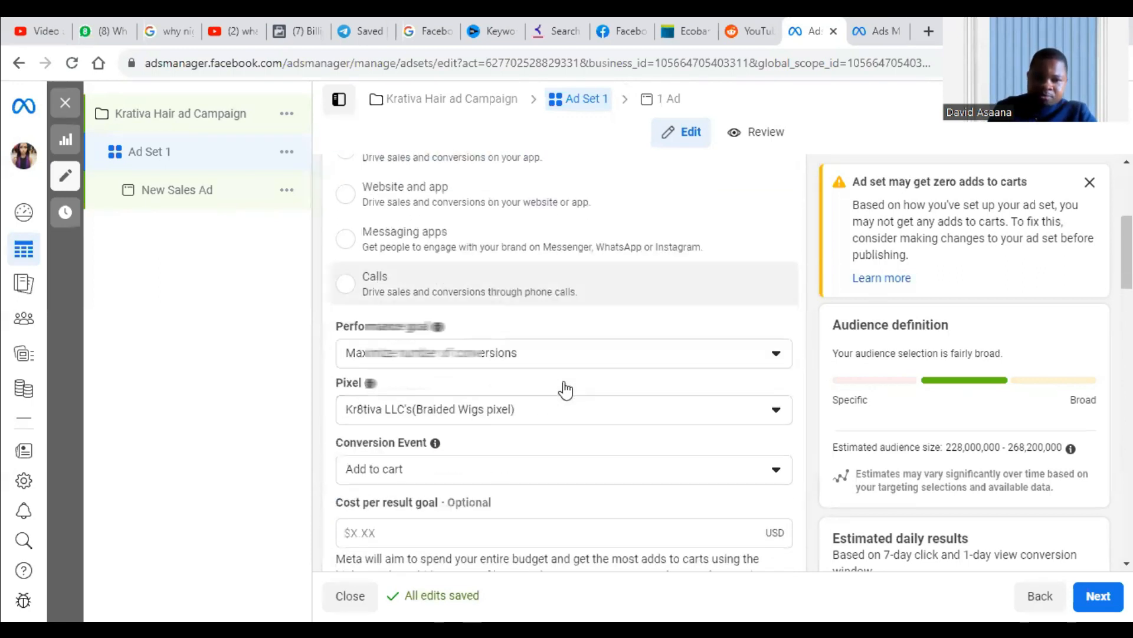
scroll(565, 390, "down", 1)
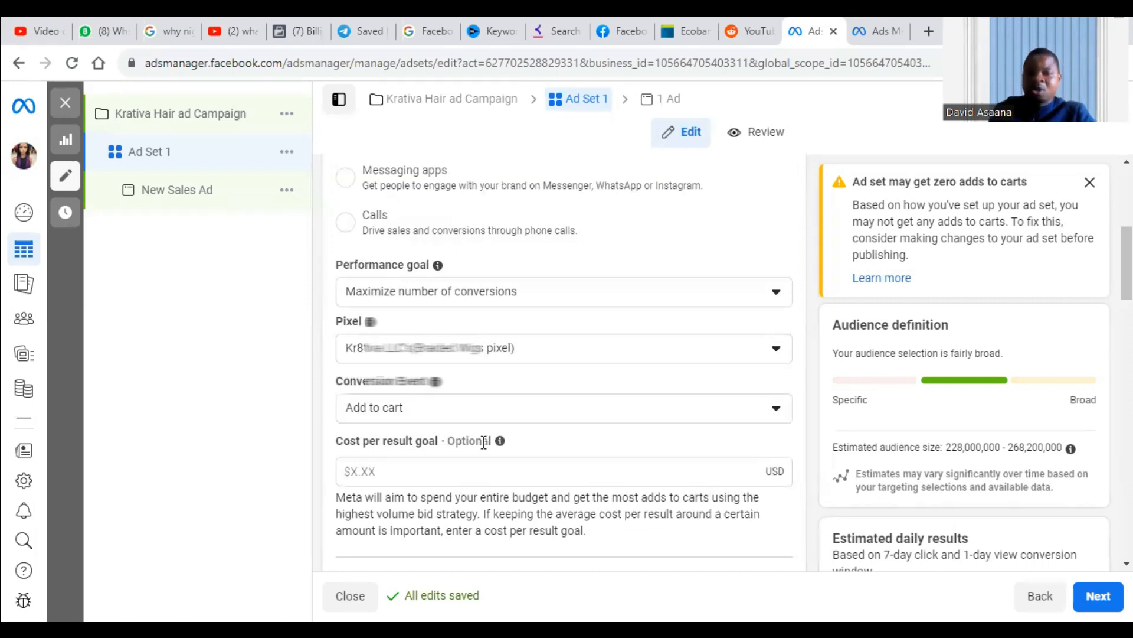
scroll(498, 423, "down", 1)
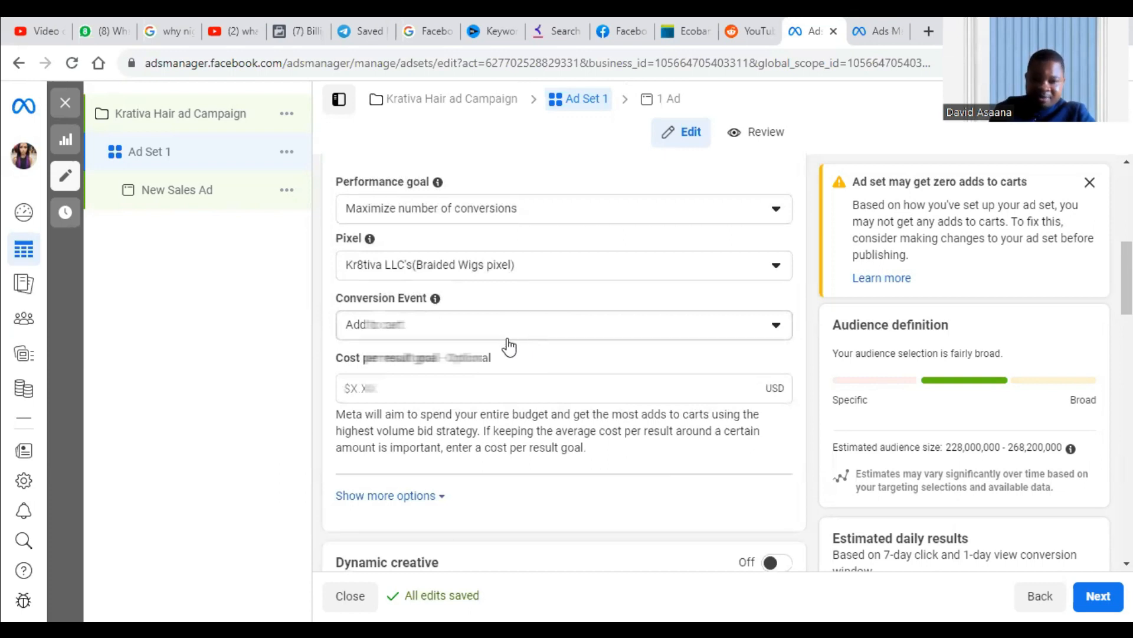
scroll(507, 346, "down", 3)
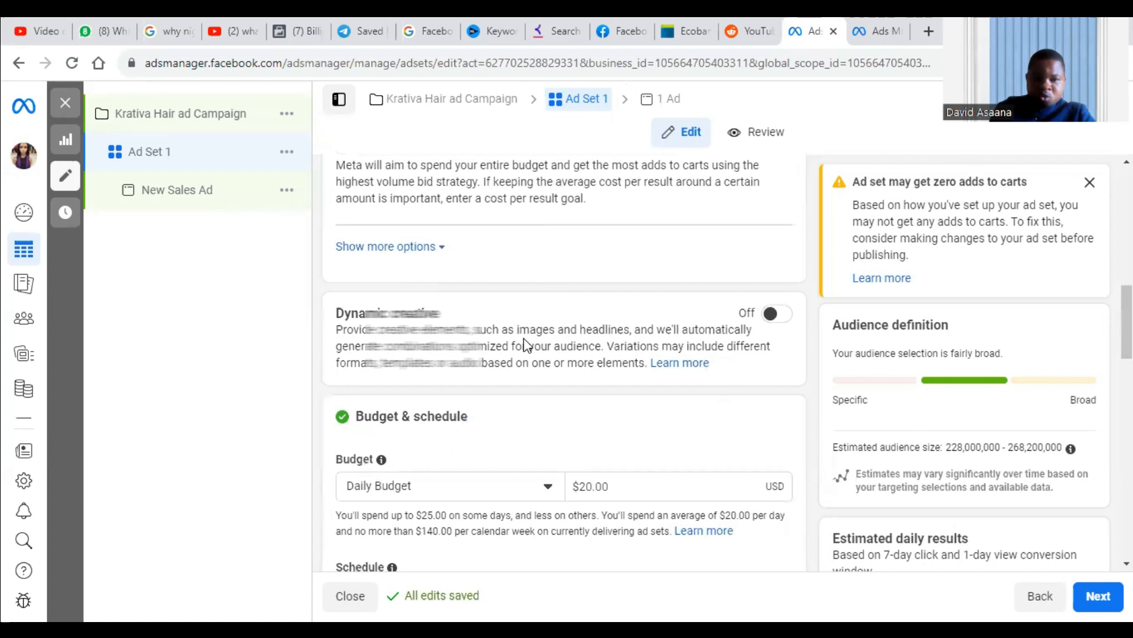
scroll(523, 346, "up", 4)
scroll(525, 347, "down", 1)
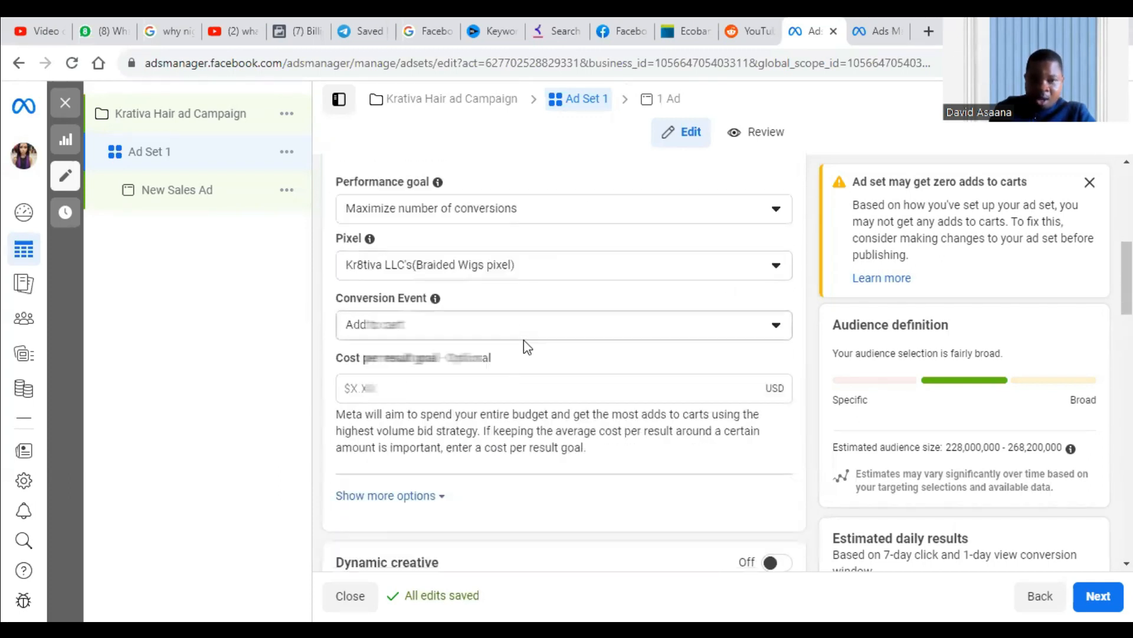
scroll(523, 347, "up", 2)
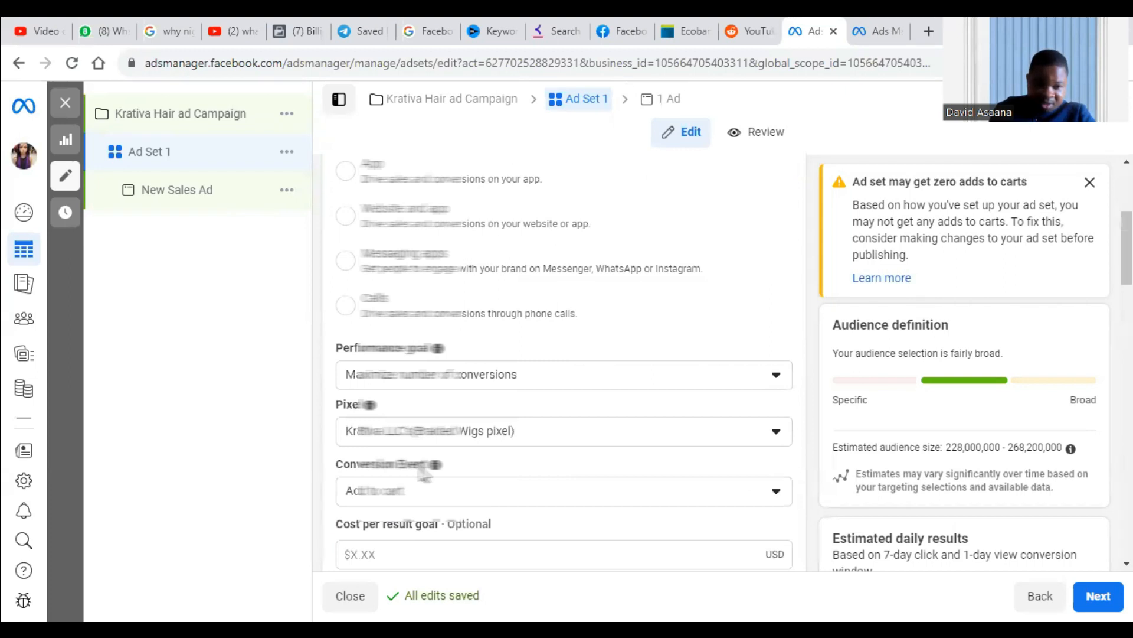
scroll(431, 496, "down", 3)
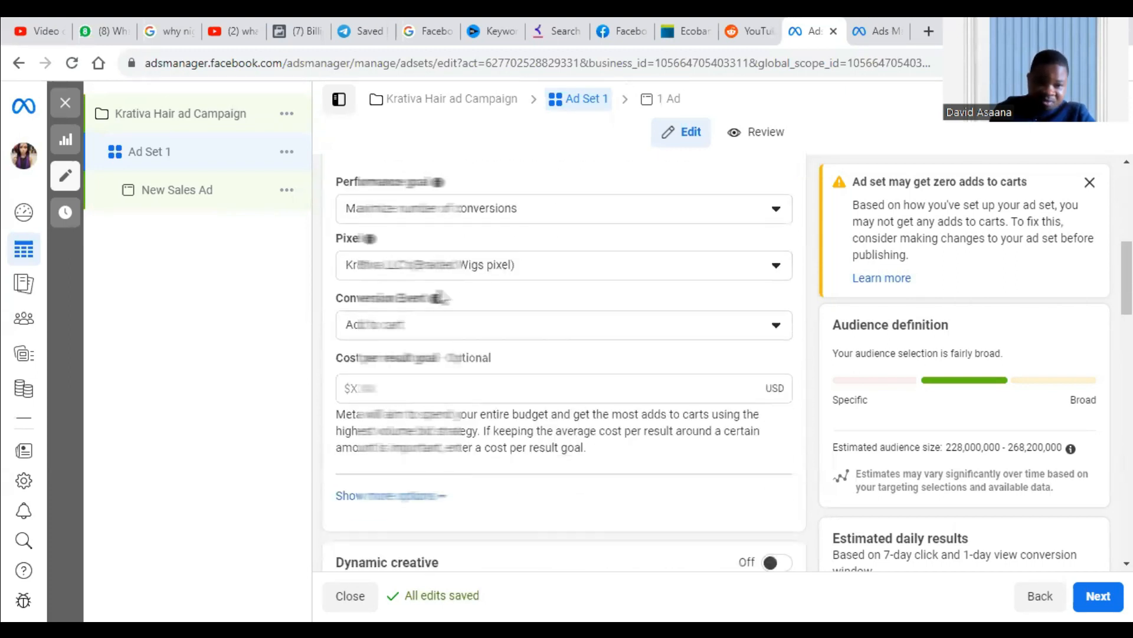
Set the ad set's daily budget to $10.00.
scroll(478, 407, "down", 3)
scroll(478, 407, "down", 2)
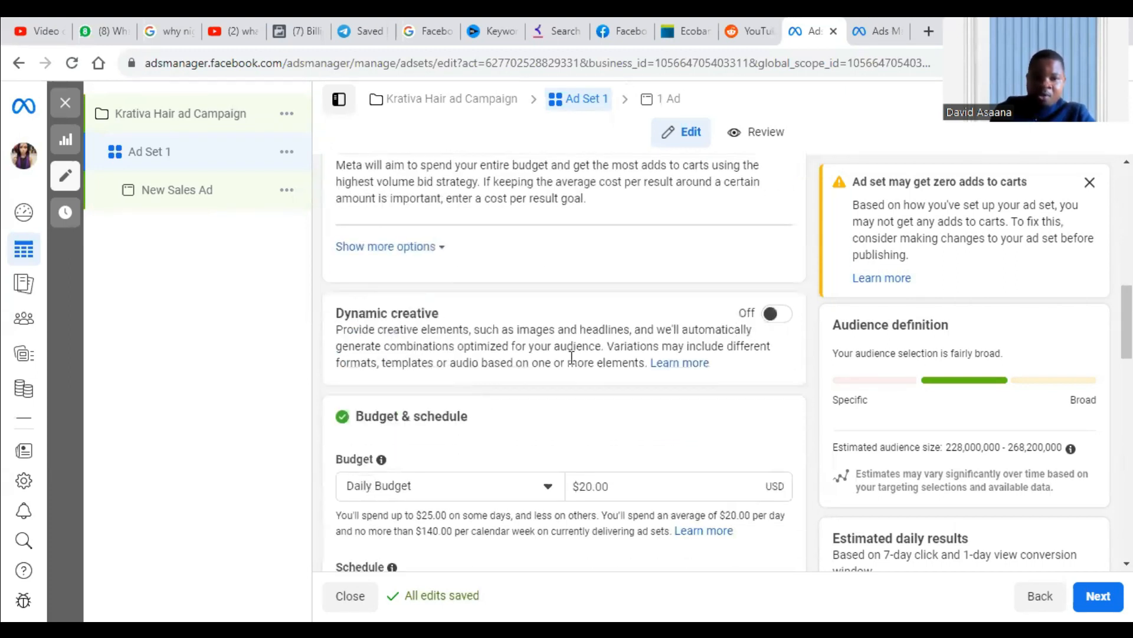
scroll(649, 342, "down", 3)
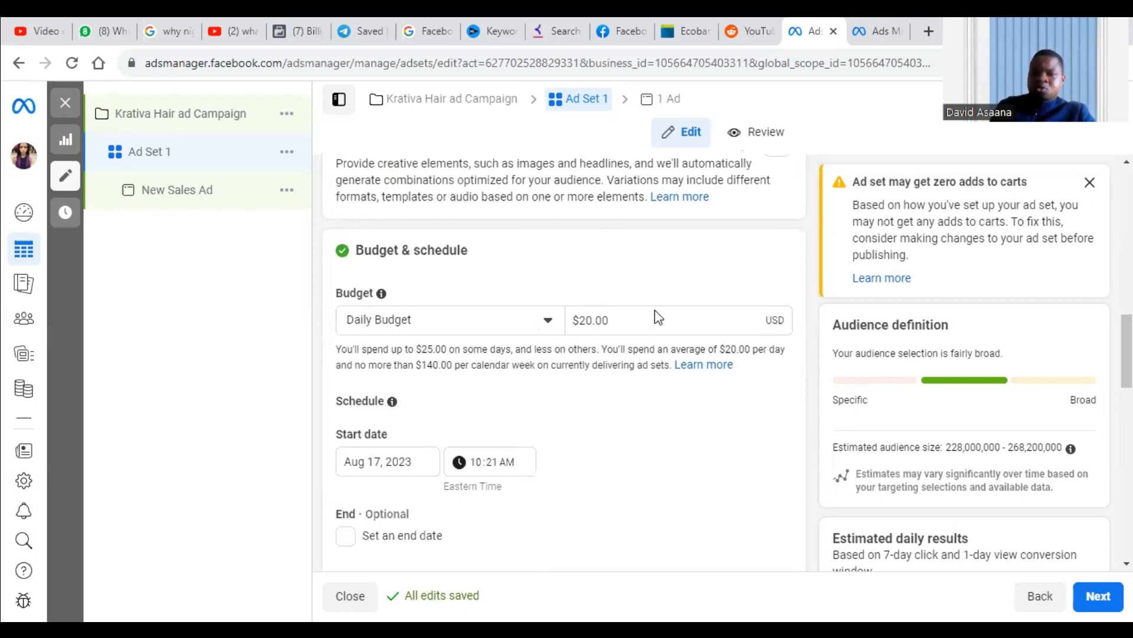
left_click(599, 318)
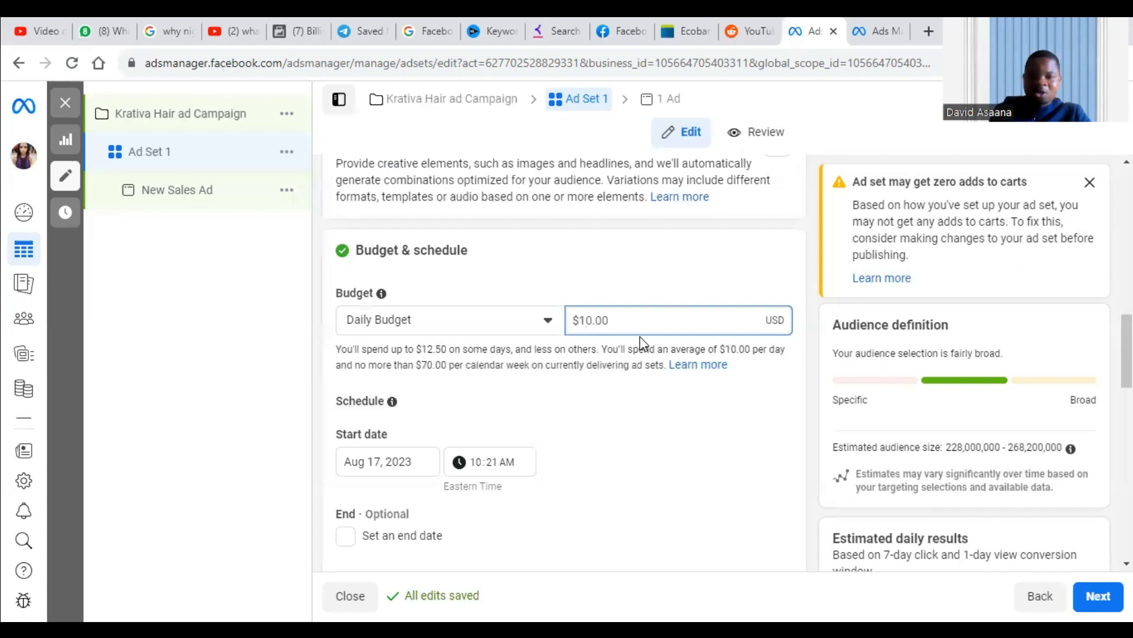
left_click(721, 292)
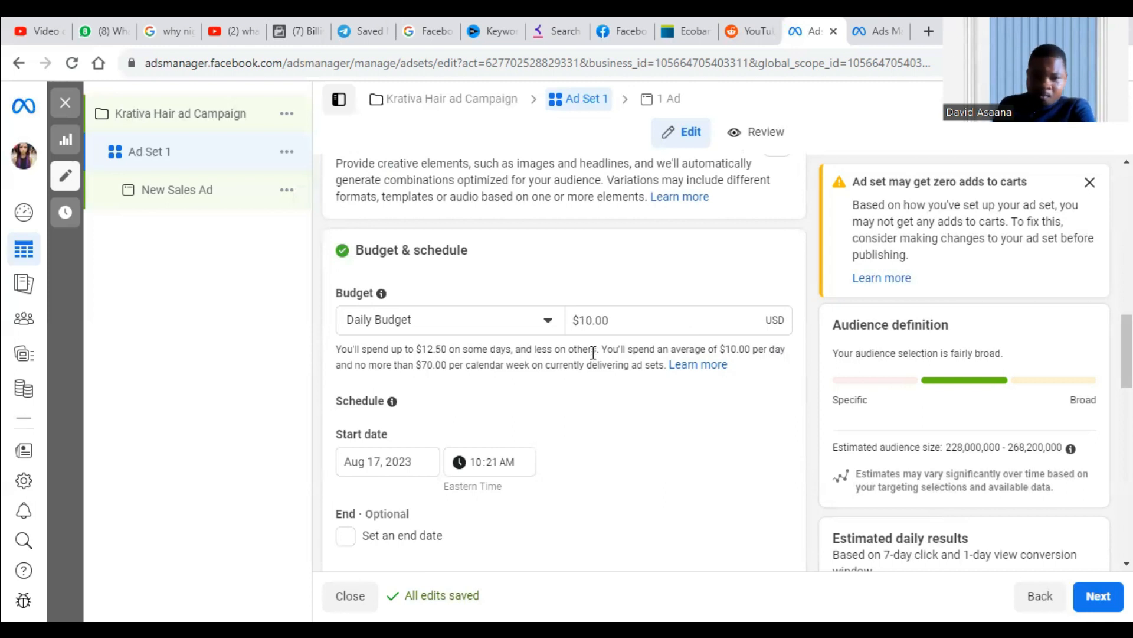
Enable an end date for the ad set's schedule and set it to Aug 25, 2023.
scroll(587, 347, "down", 2)
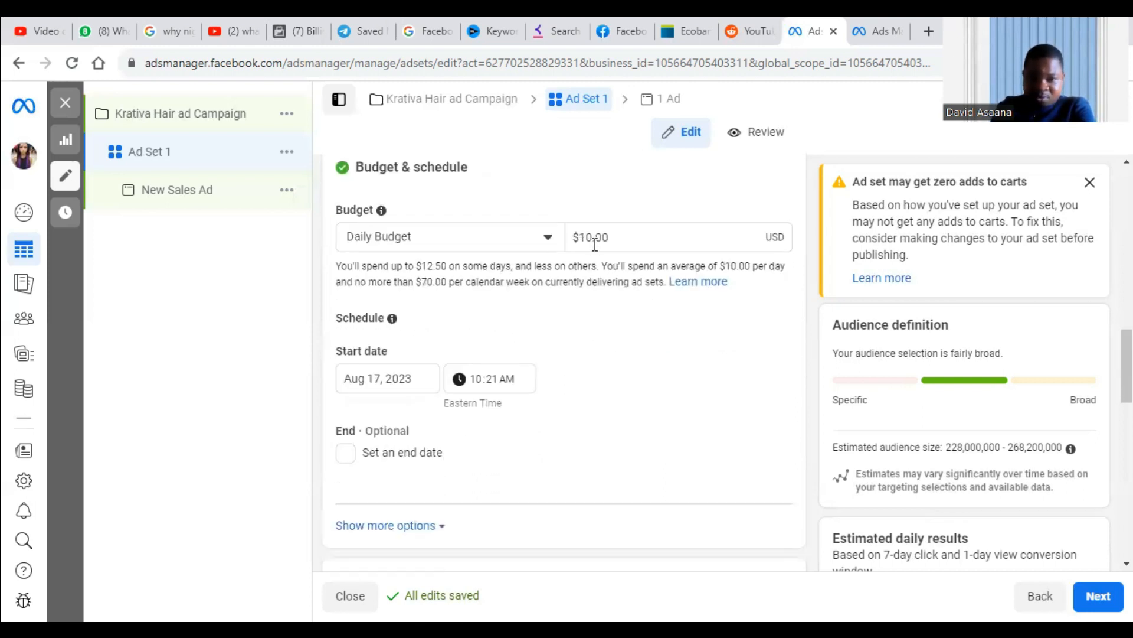
scroll(610, 369, "down", 3)
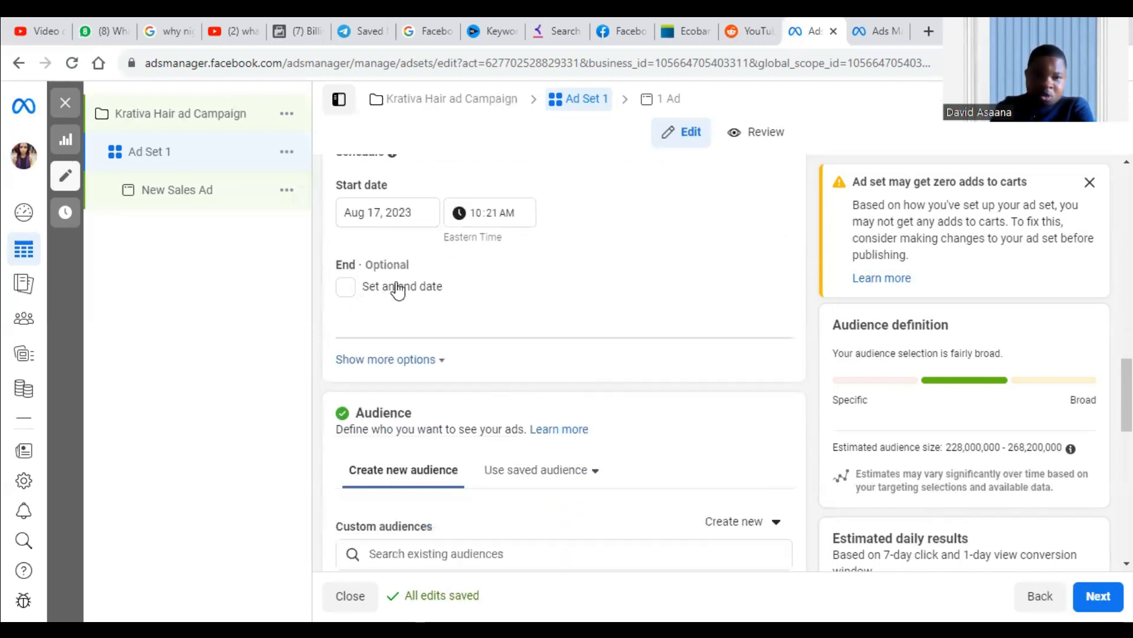
scroll(395, 287, "up", 2)
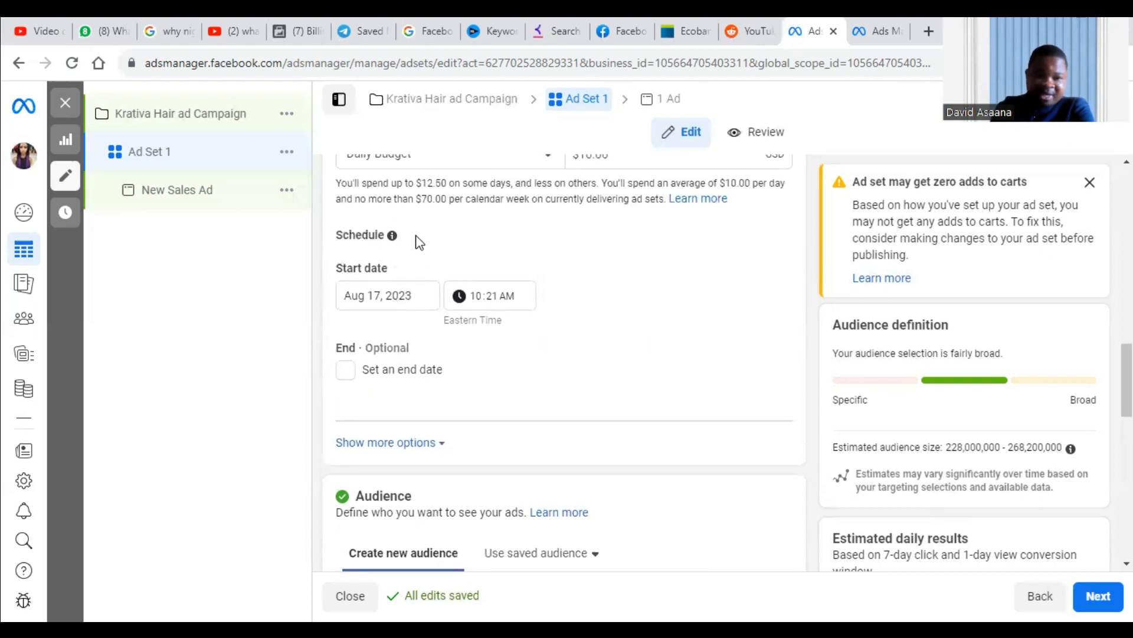
scroll(407, 342, "up", 3)
scroll(384, 389, "down", 3)
left_click(353, 374)
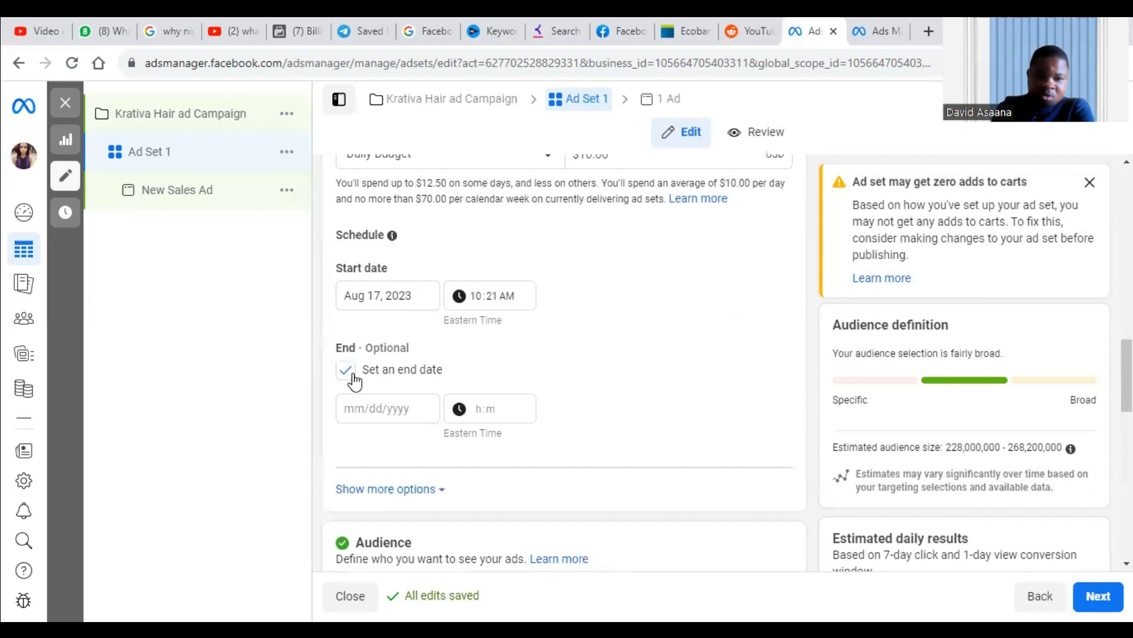
left_click(398, 407)
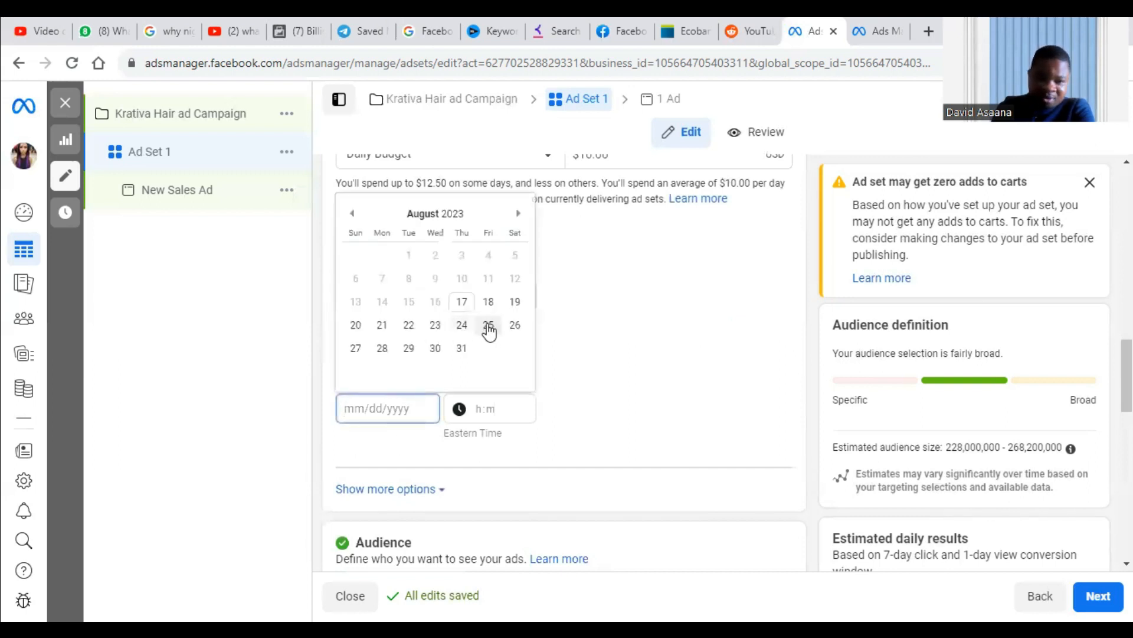
left_click(488, 325)
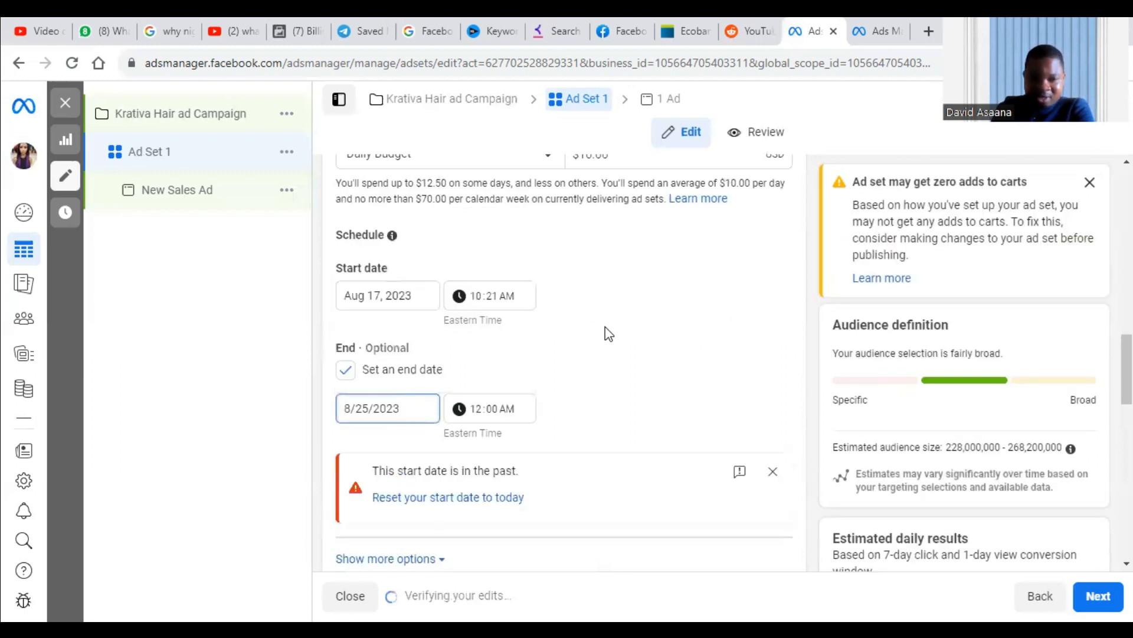
scroll(608, 333, "down", 3)
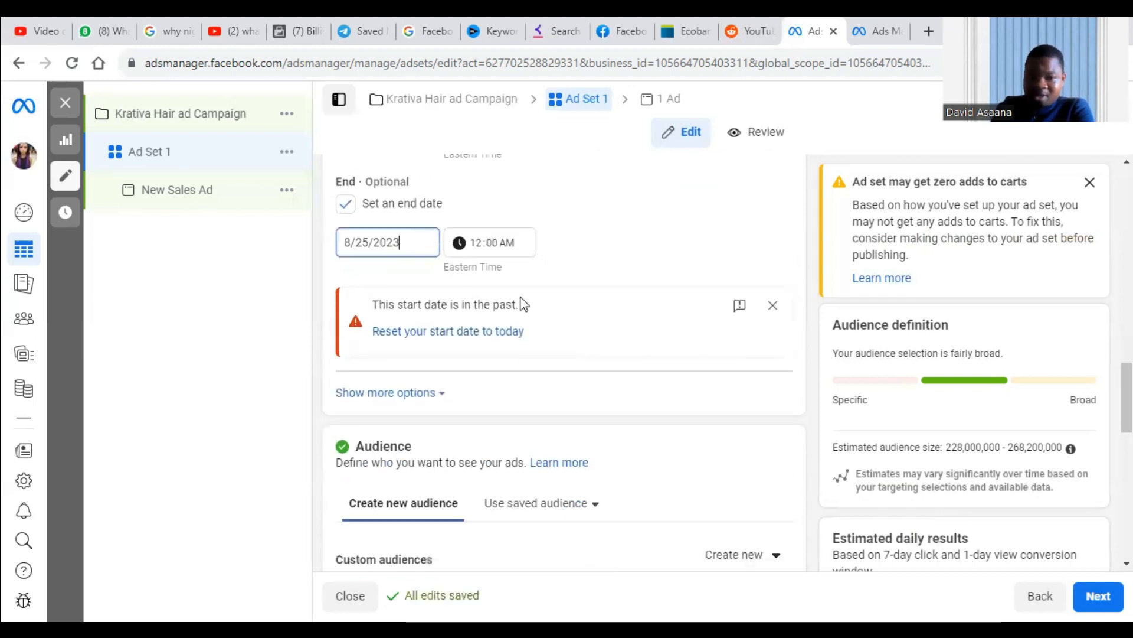
scroll(597, 238, "up", 3)
left_click(583, 322)
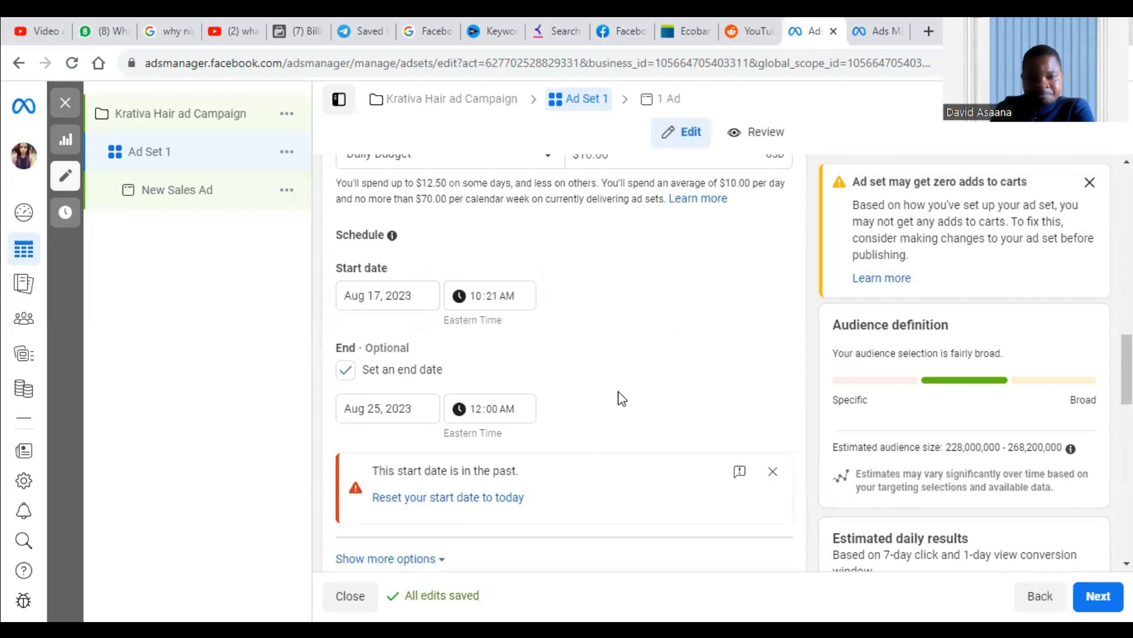
Apply the saved audience "Kr8tiva LLC" to the ad set and review its targeting details.
scroll(617, 395, "down", 4)
scroll(620, 345, "down", 3)
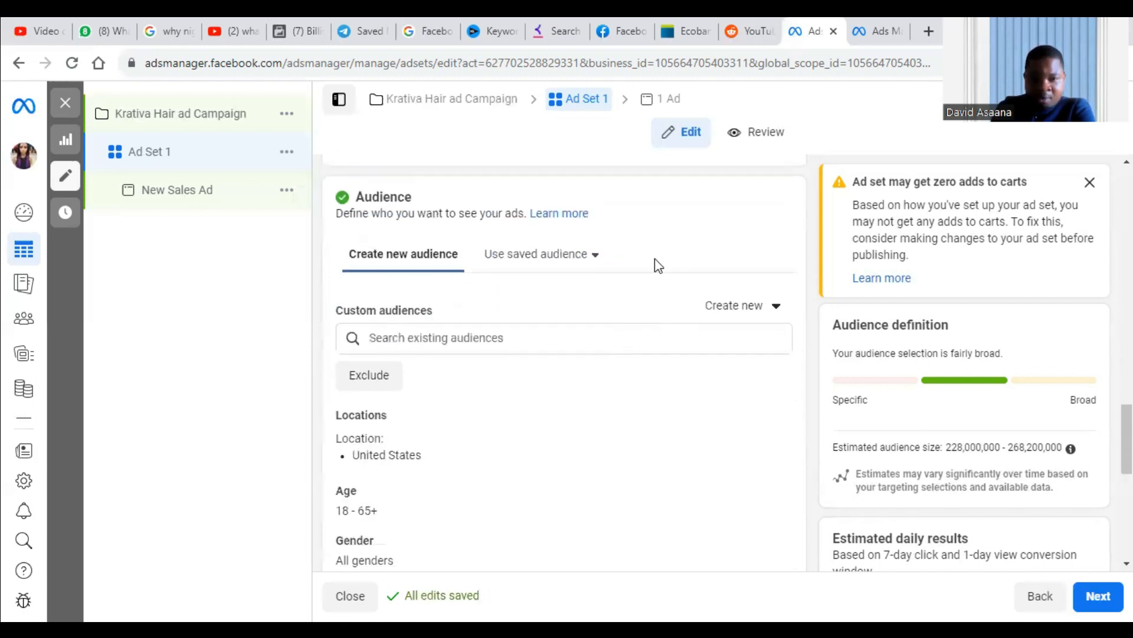
left_click(559, 259)
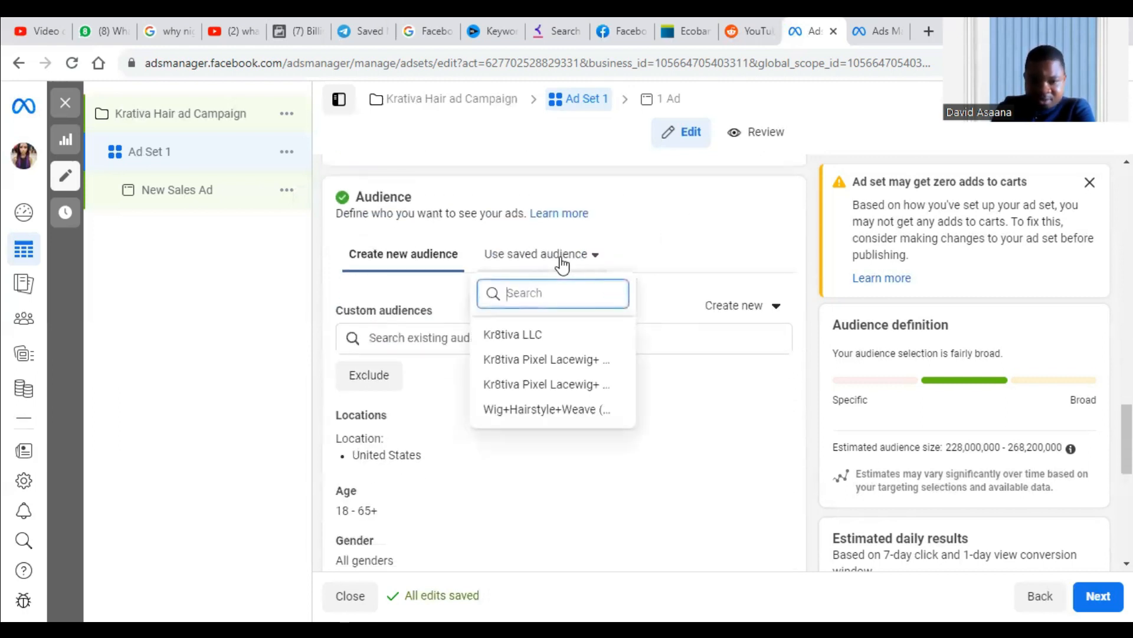
left_click(542, 334)
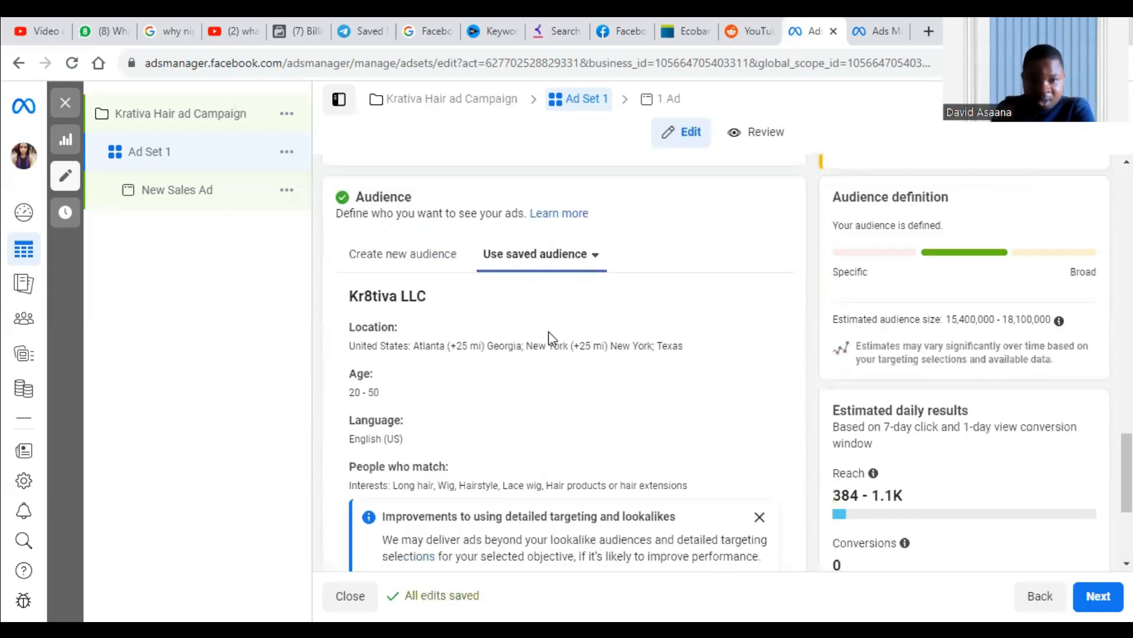
scroll(555, 331, "down", 4)
scroll(561, 335, "up", 12)
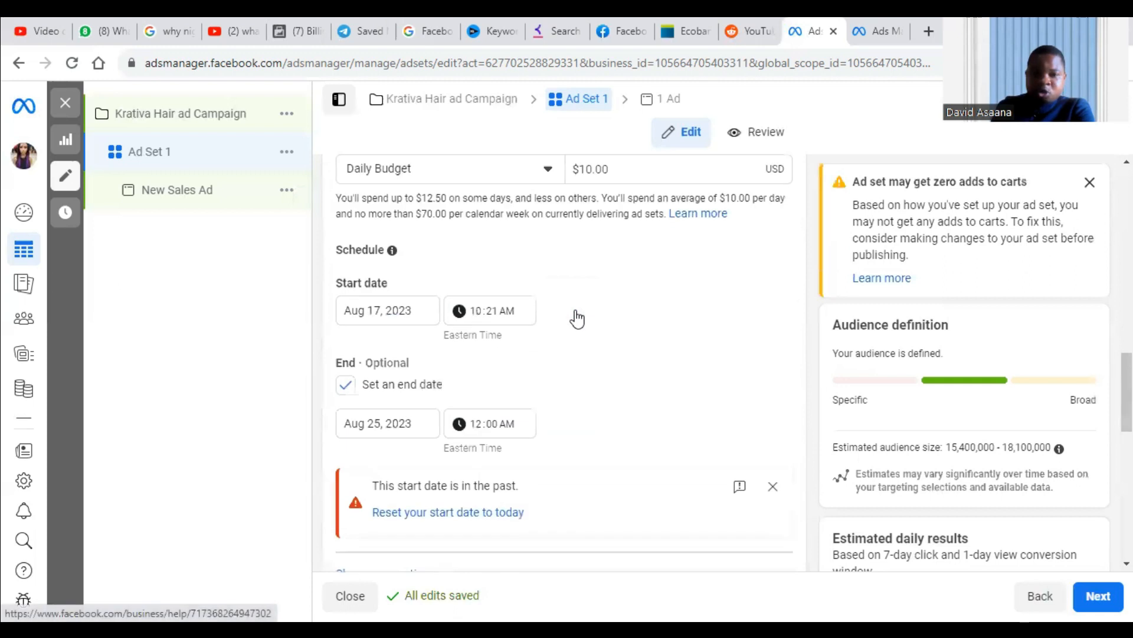
scroll(611, 313, "down", 7)
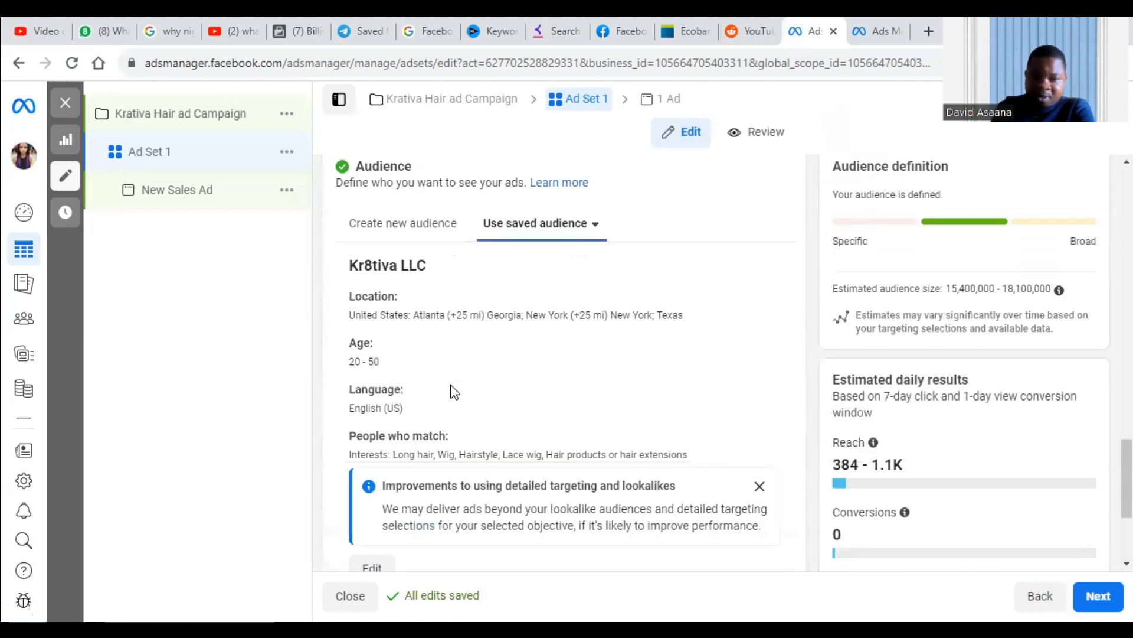
Switch the ad set to creating a new audience and look over its location, age, gender, detailed targeting and language options.
scroll(454, 392, "down", 1)
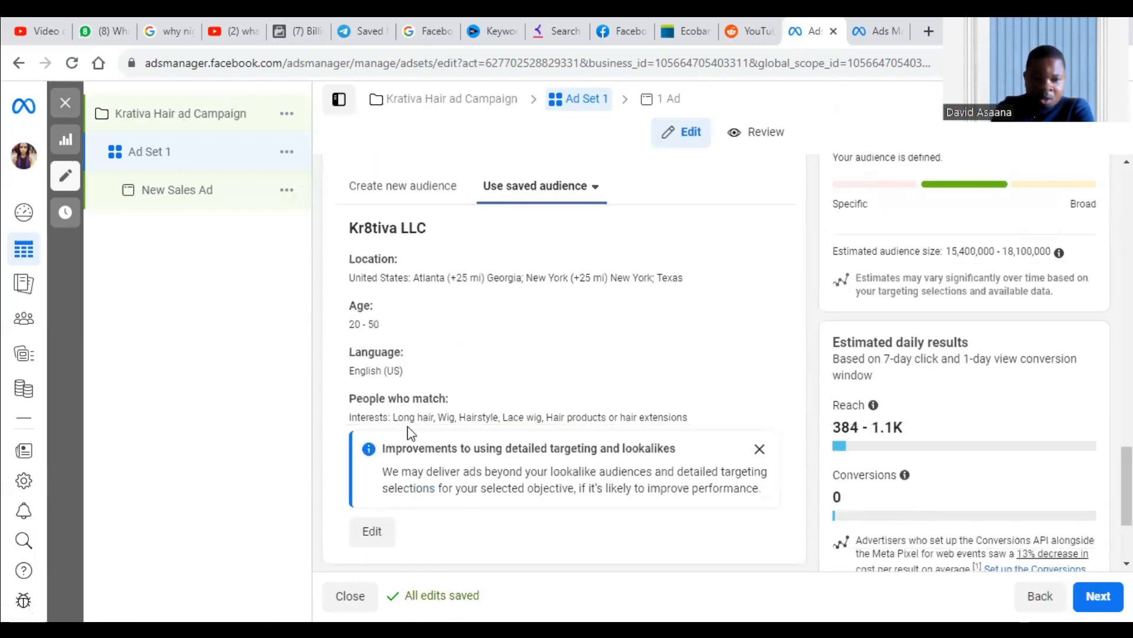
left_click(419, 194)
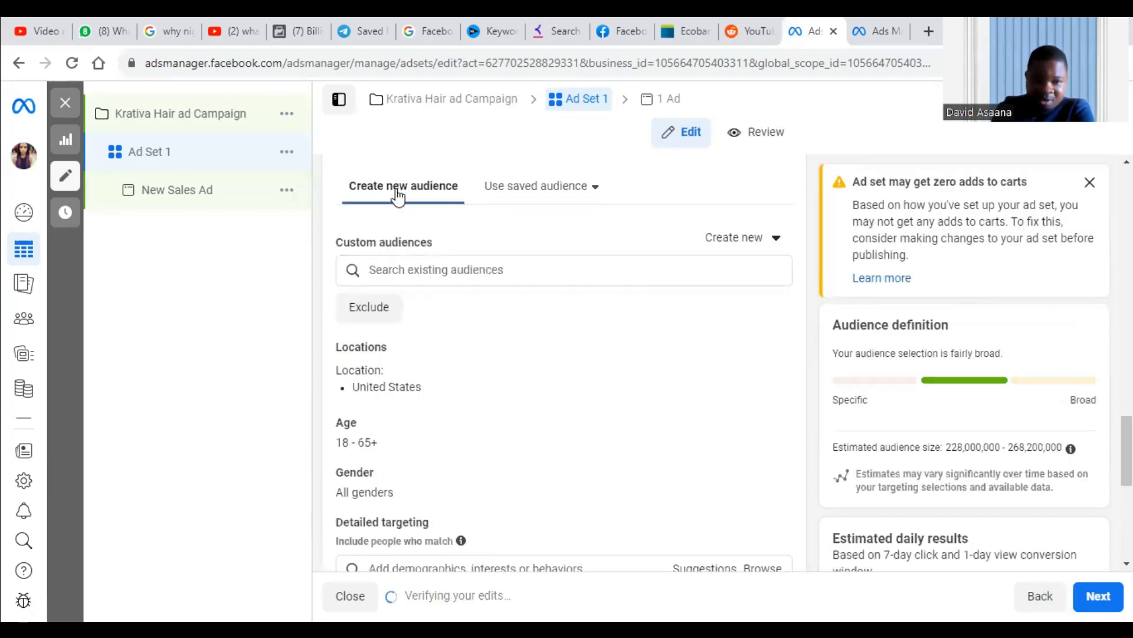
scroll(414, 383, "down", 2)
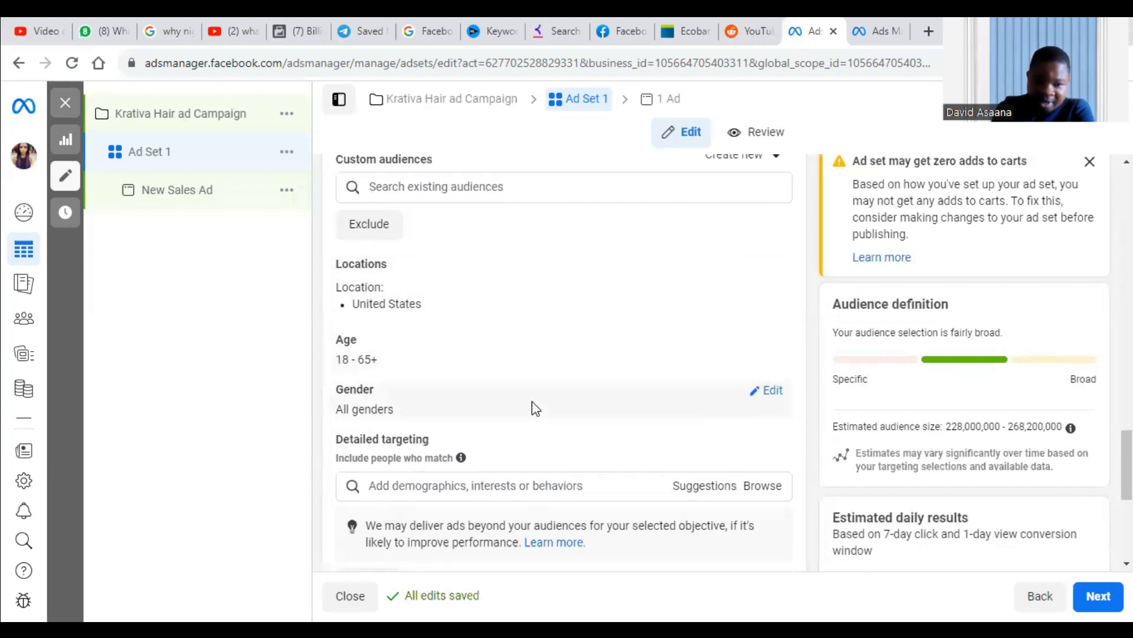
left_click(423, 481)
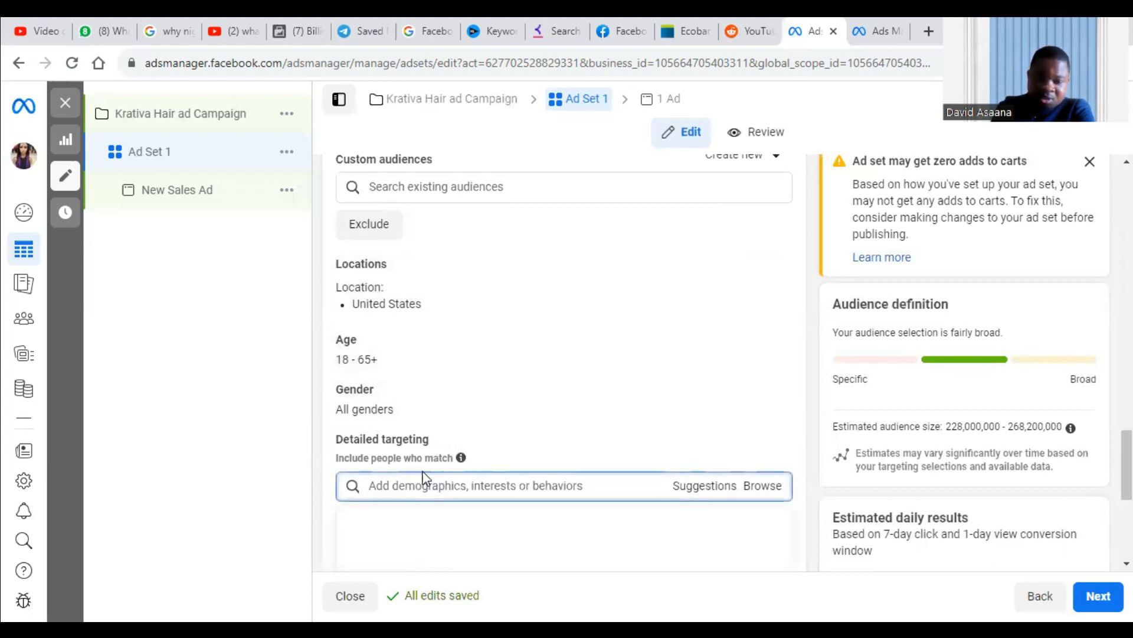
scroll(413, 473, "down", 5)
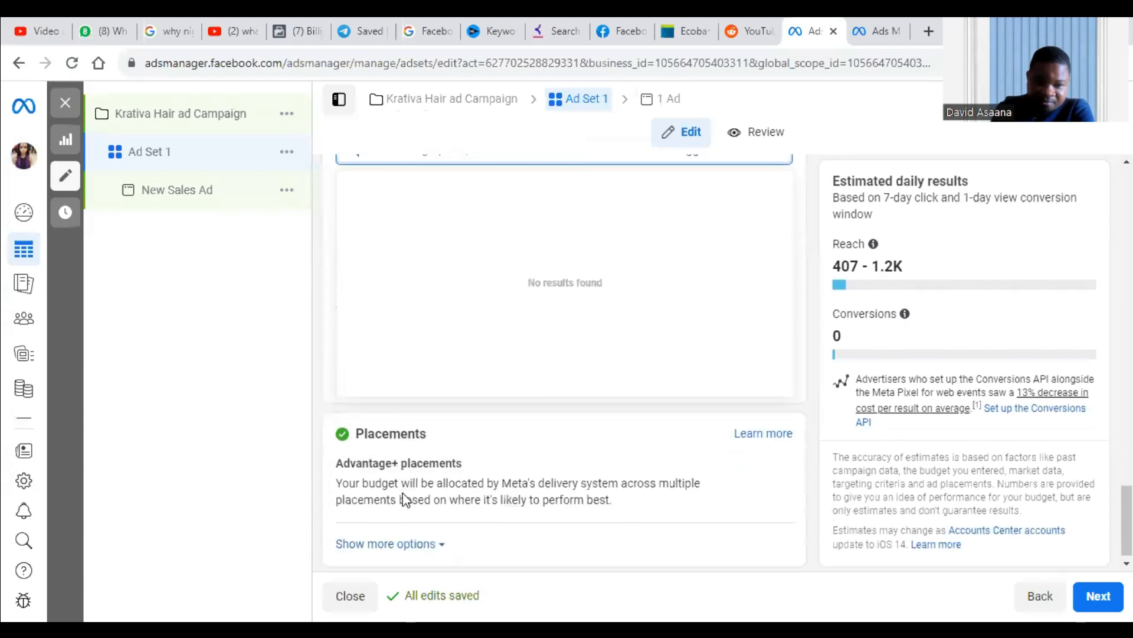
left_click(267, 288)
scroll(434, 324, "up", 1)
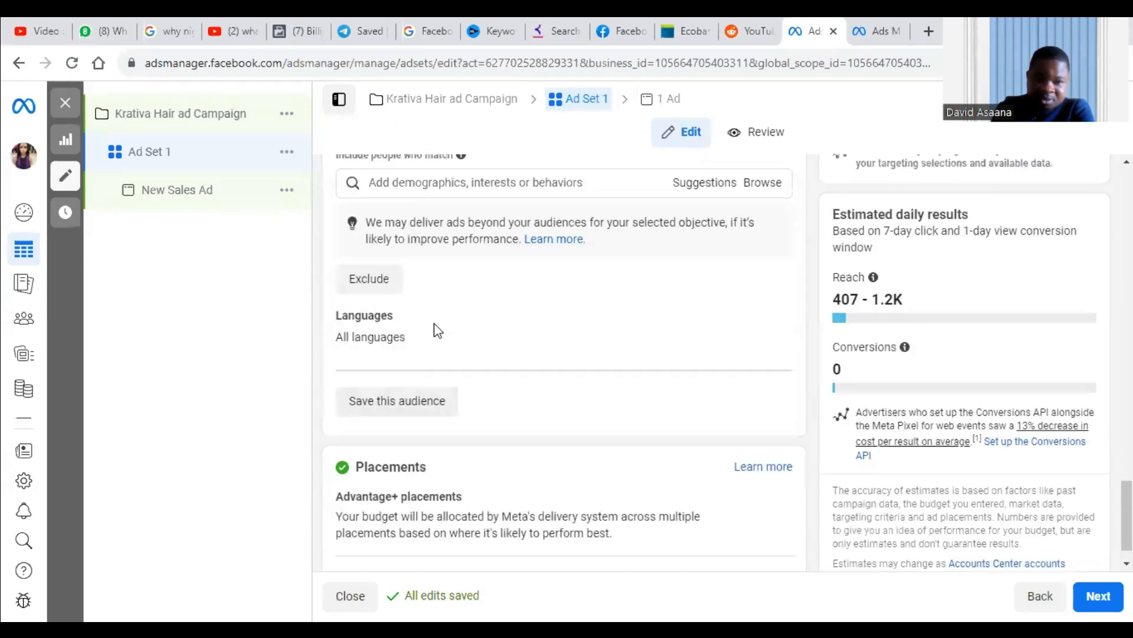
scroll(435, 330, "up", 3)
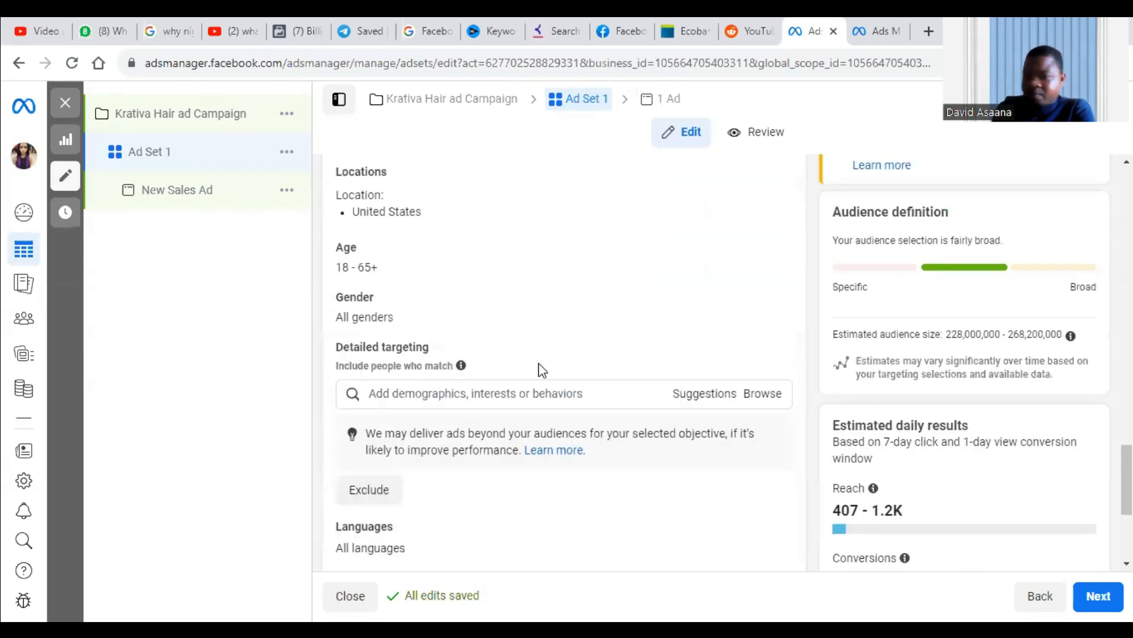
Search the detailed targeting interests for "hair" and "wigs", and clear the search without adding any interest.
left_click(540, 397)
type("hair")
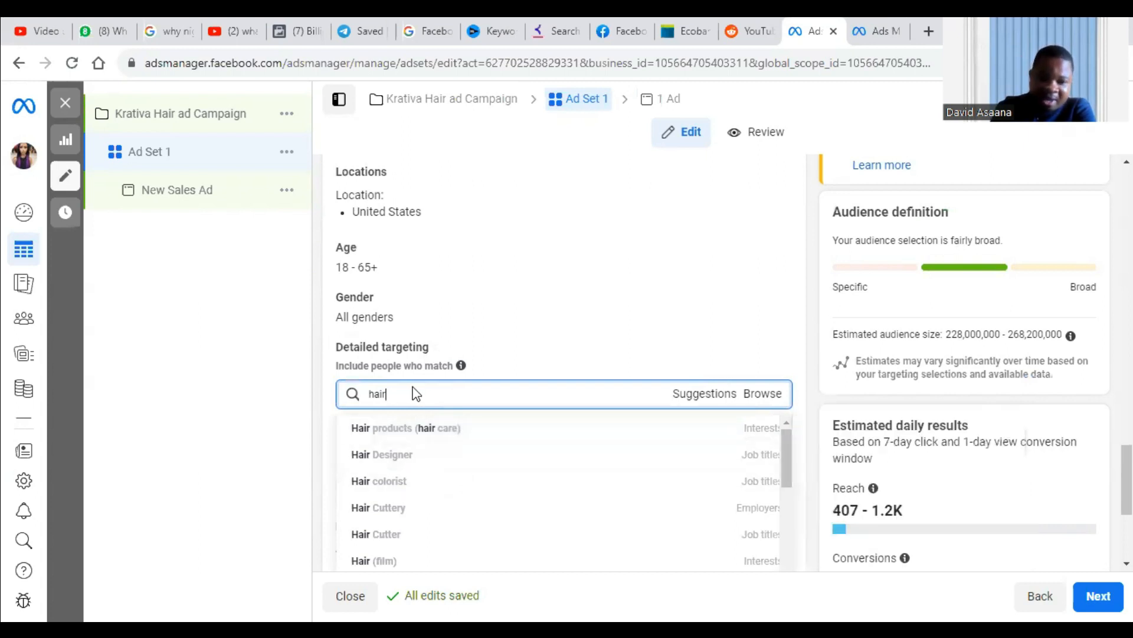
scroll(417, 394, "down", 1)
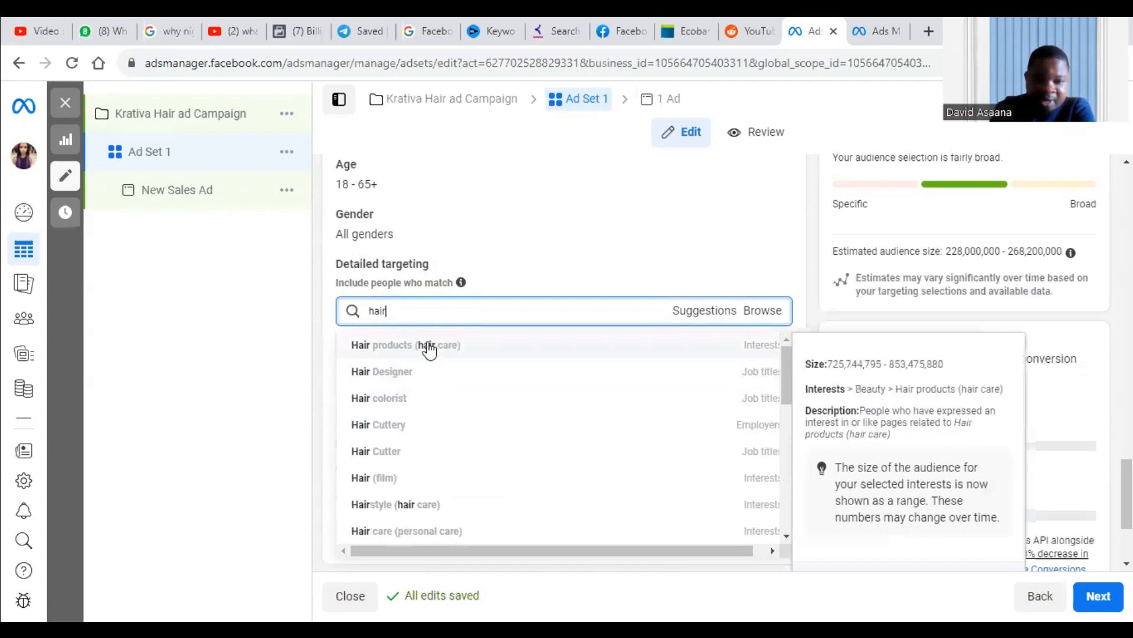
type("wigs")
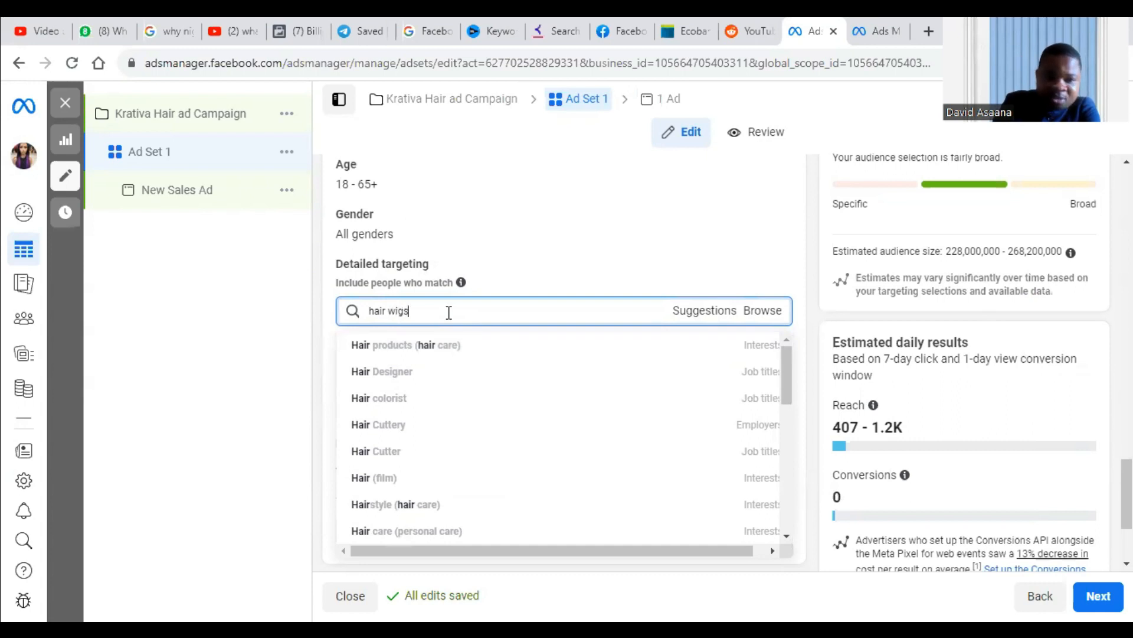
key("Left")
key("Left")
key("BackSpace")
key("BackSpace")
key("BackSpace")
key("BackSpace")
key("BackSpace")
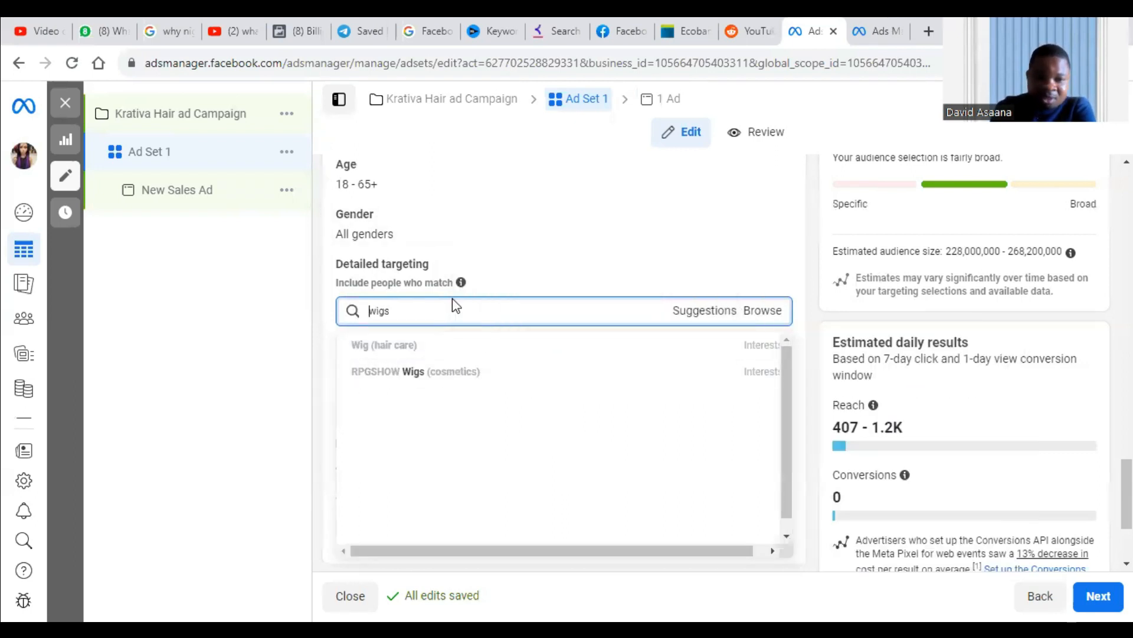
double_click(412, 314)
key("BackSpace")
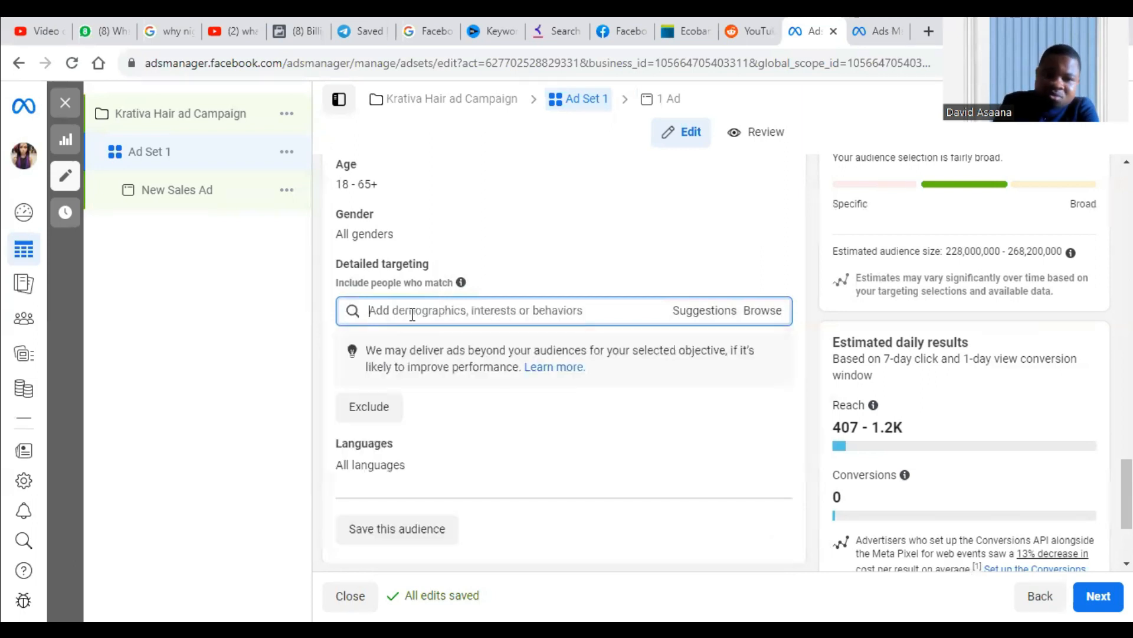
left_click(265, 361)
Apply the saved audience "Kr8tiva LLC" to the ad set in place of the new audience.
scroll(377, 314, "up", 4)
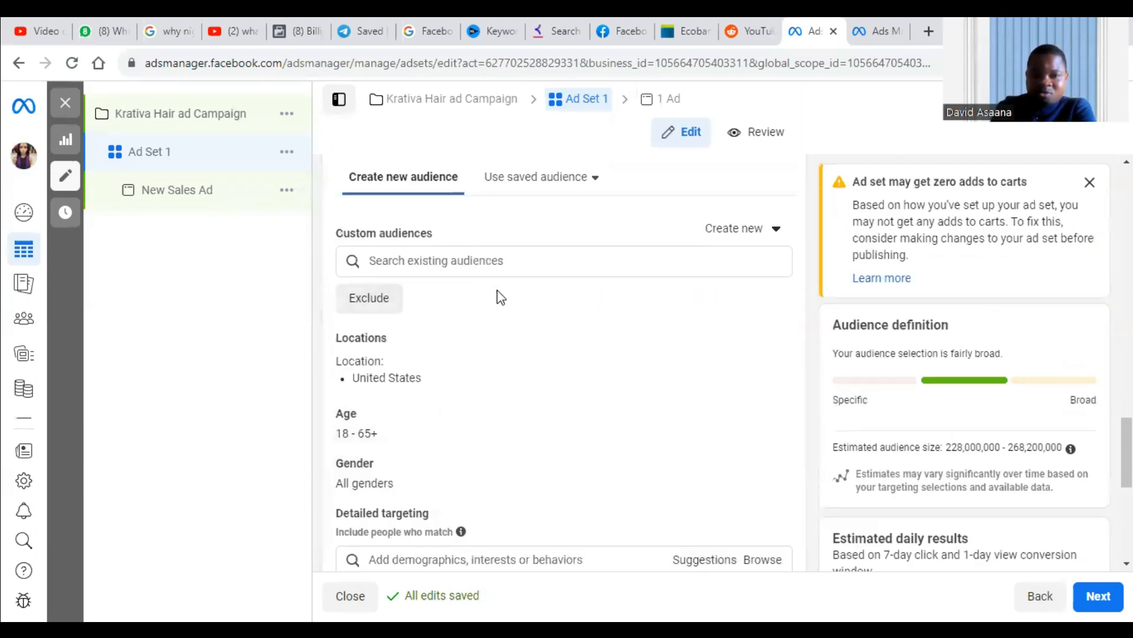
scroll(496, 366, "up", 5)
scroll(522, 374, "down", 4)
left_click(555, 268)
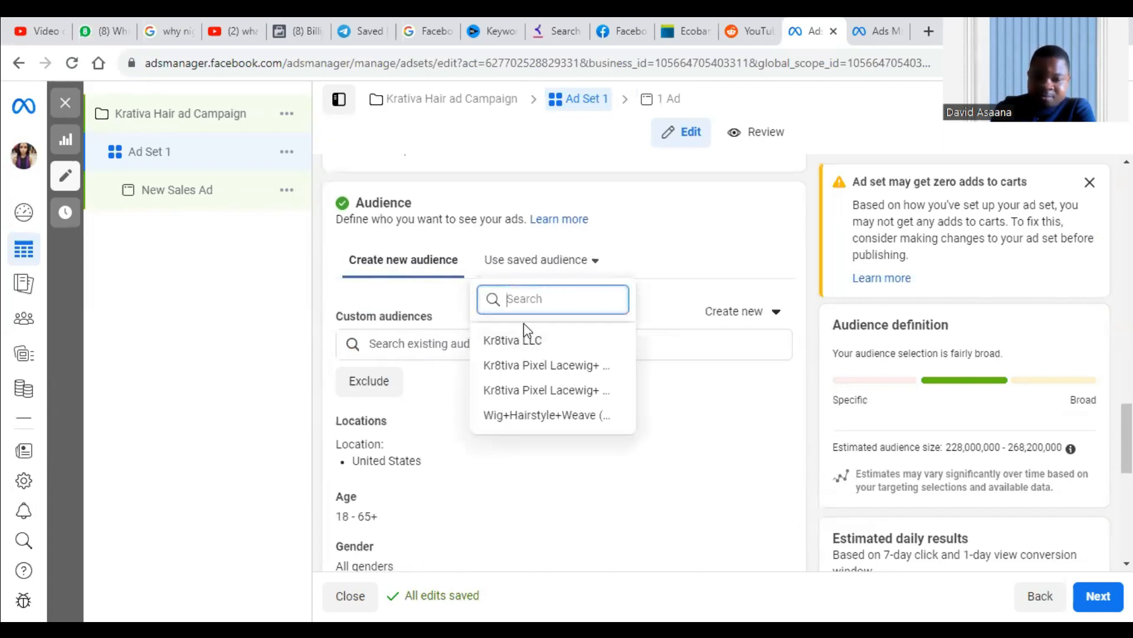
mouse_move(548, 342)
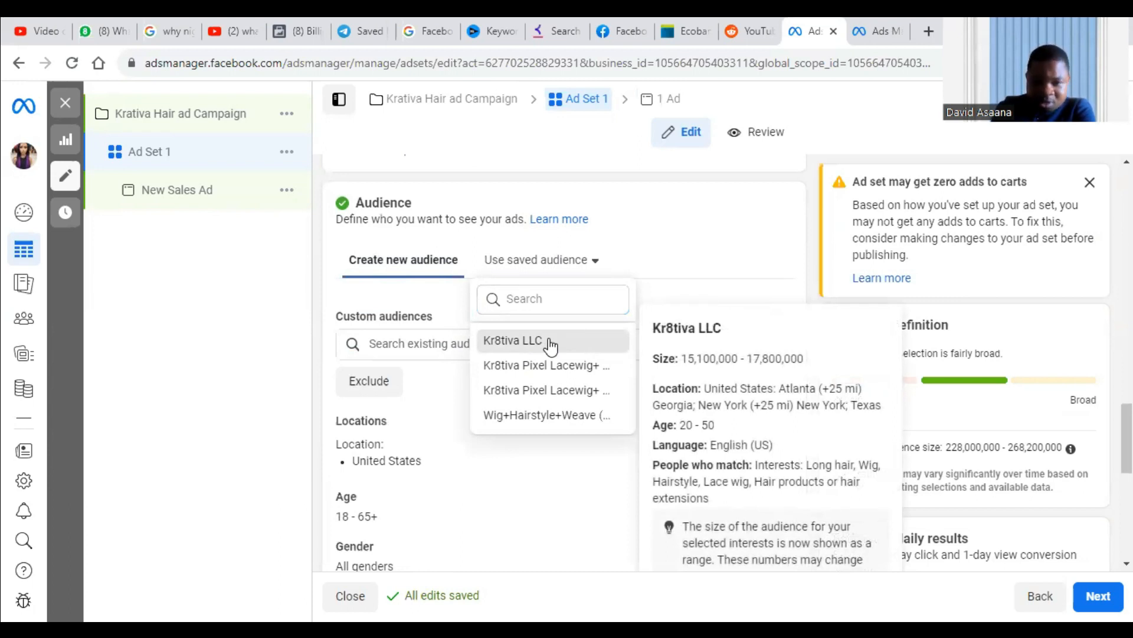
left_click(550, 343)
scroll(516, 335, "down", 3)
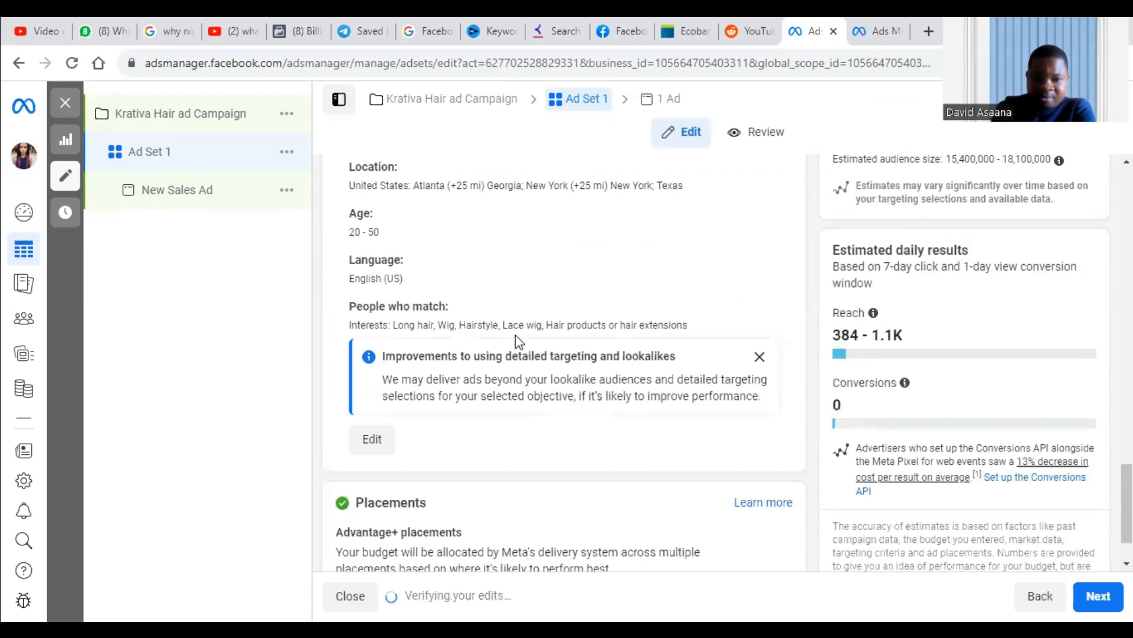
Open the saved audience for editing, review its locations, age, gender and detailed targeting interests, and close it without changes.
left_click(373, 439)
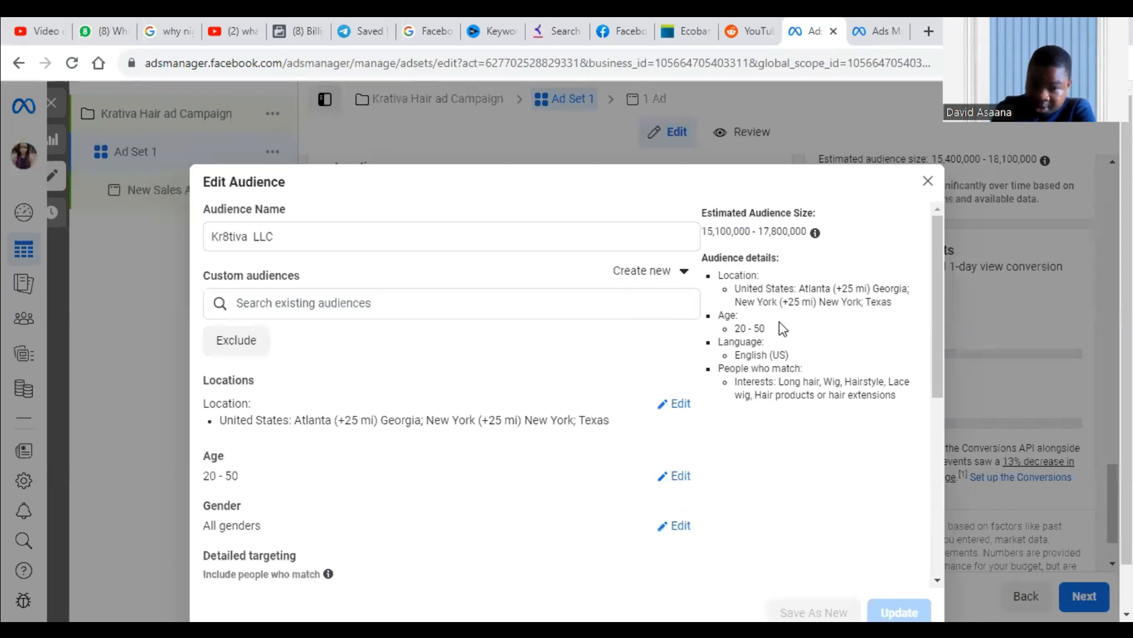
scroll(366, 444, "down", 4)
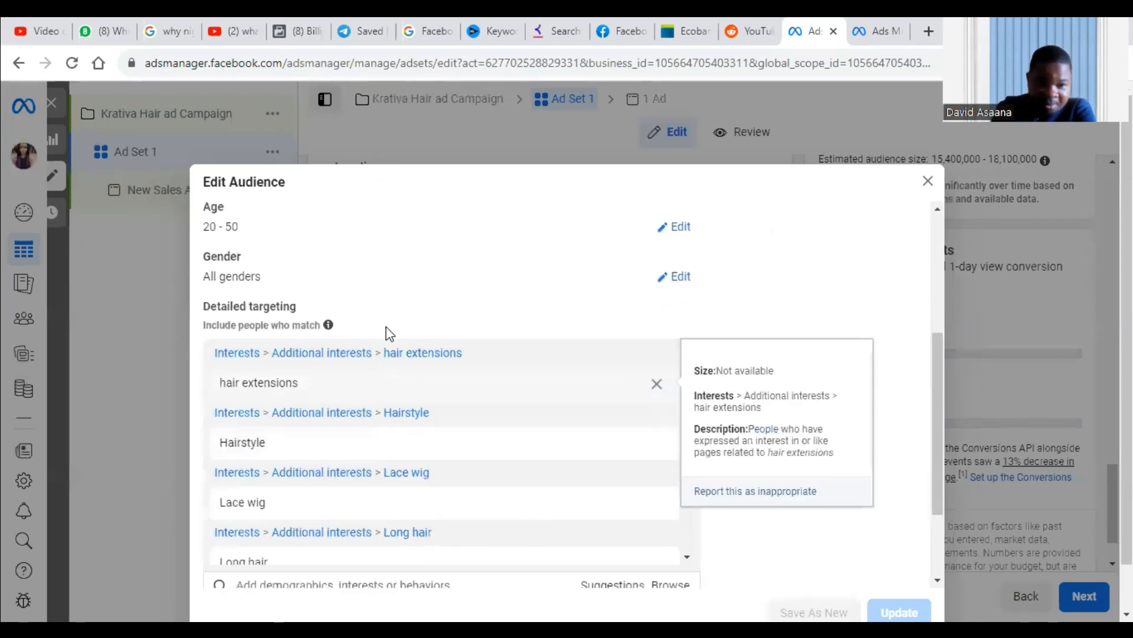
scroll(390, 435, "up", 4)
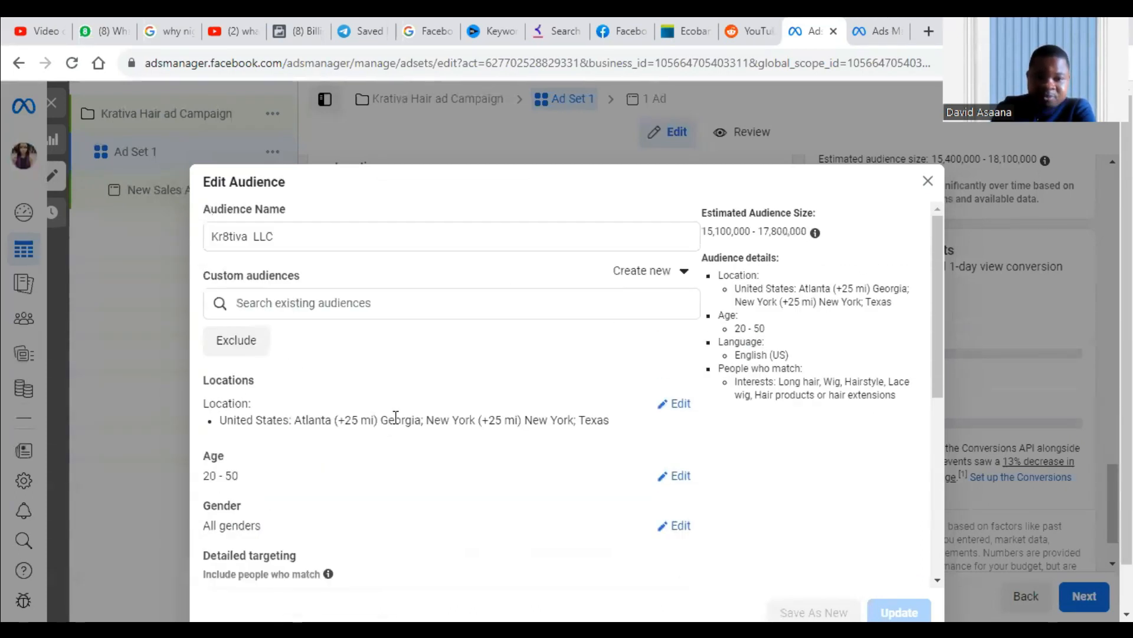
left_click(929, 181)
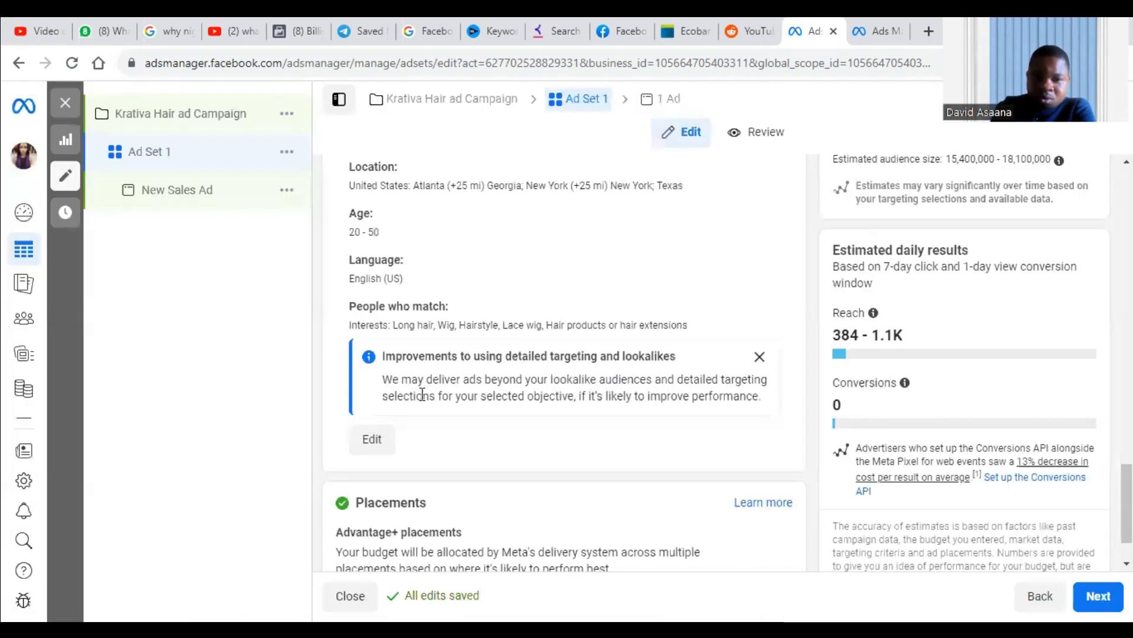
scroll(520, 418, "up", 5)
scroll(520, 418, "down", 1)
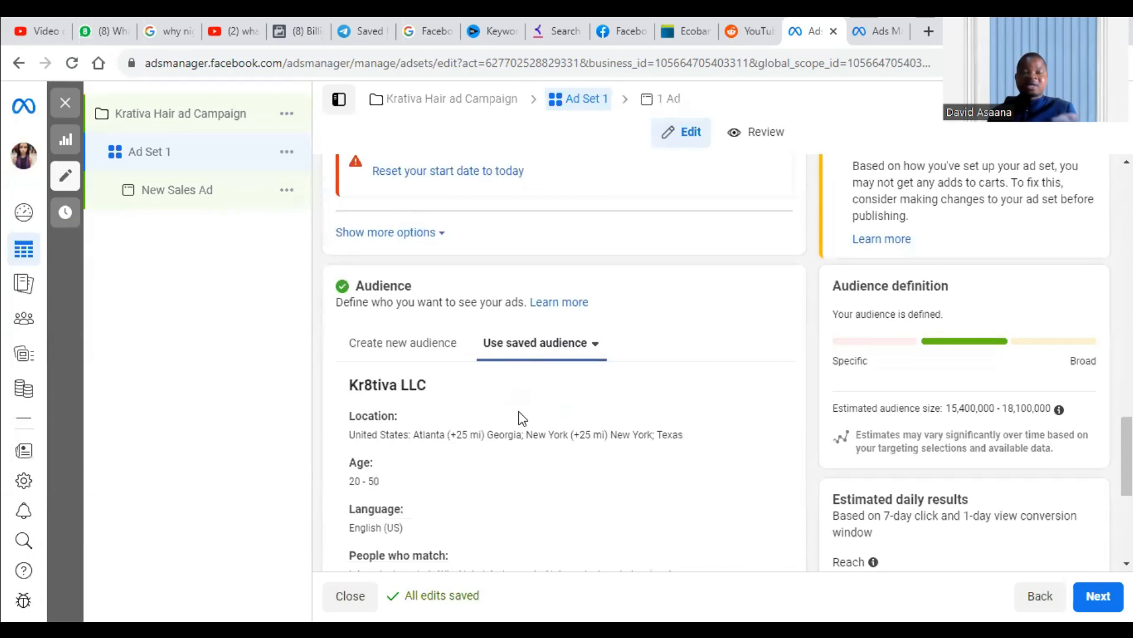
Switch the ad set to manual placements and exclude the Messenger and Audience network platforms.
scroll(522, 418, "down", 5)
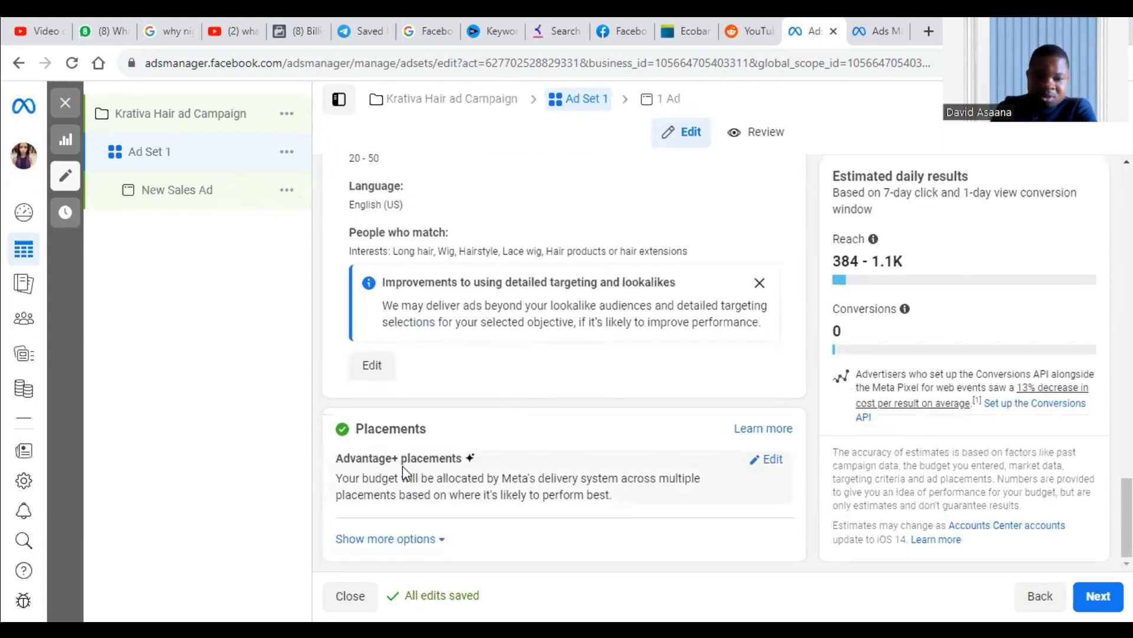
mouse_move(498, 513)
left_click(769, 460)
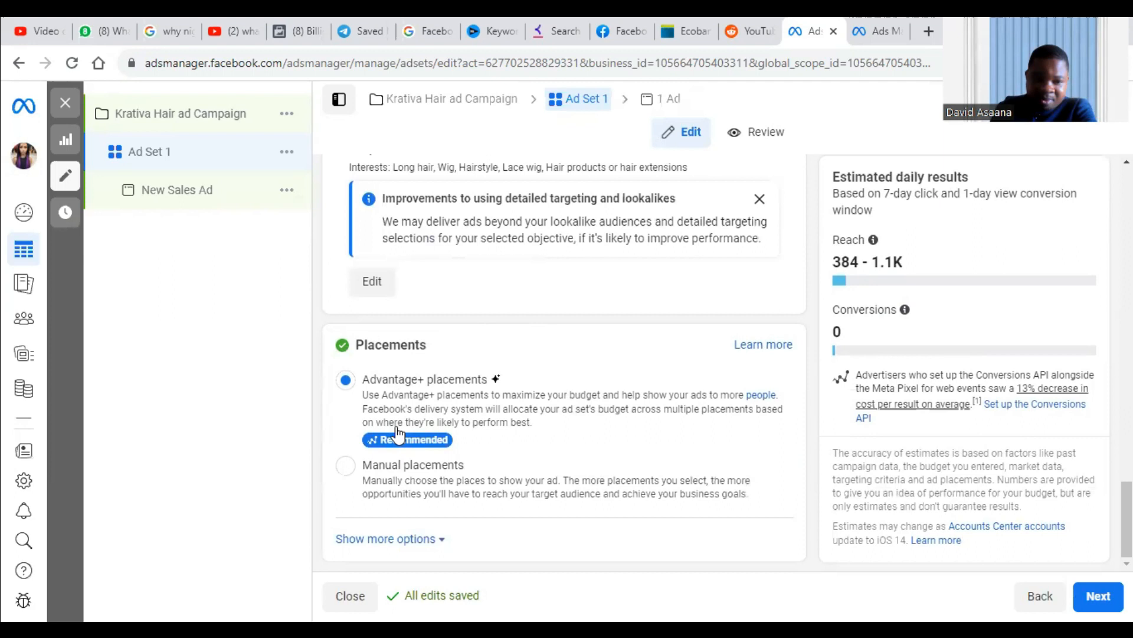
left_click(348, 466)
scroll(465, 451, "down", 4)
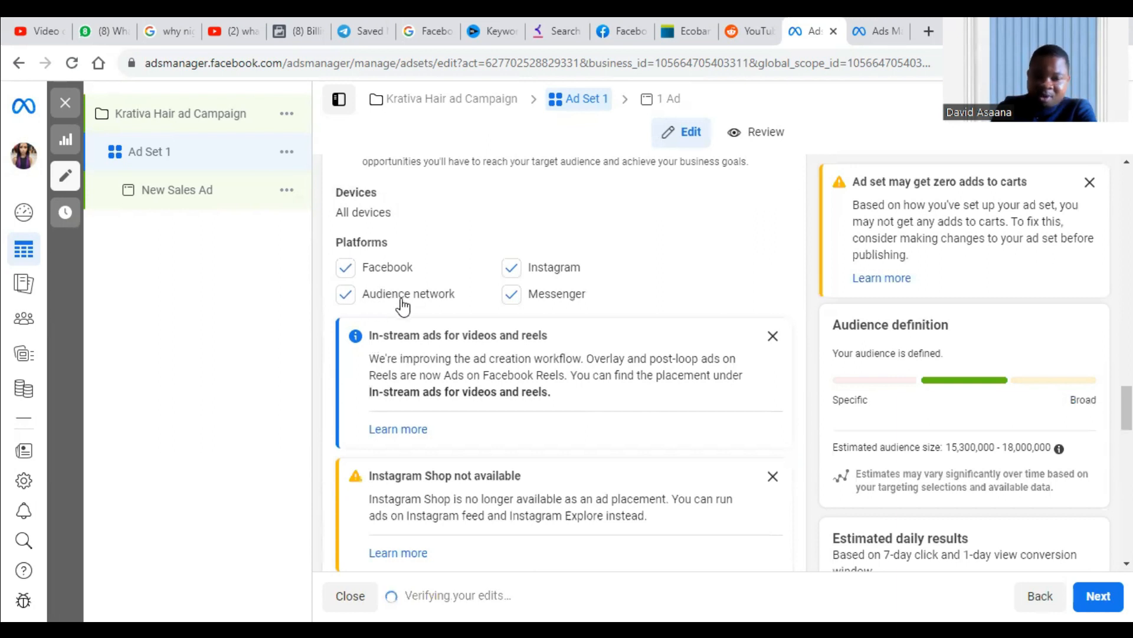
left_click(512, 294)
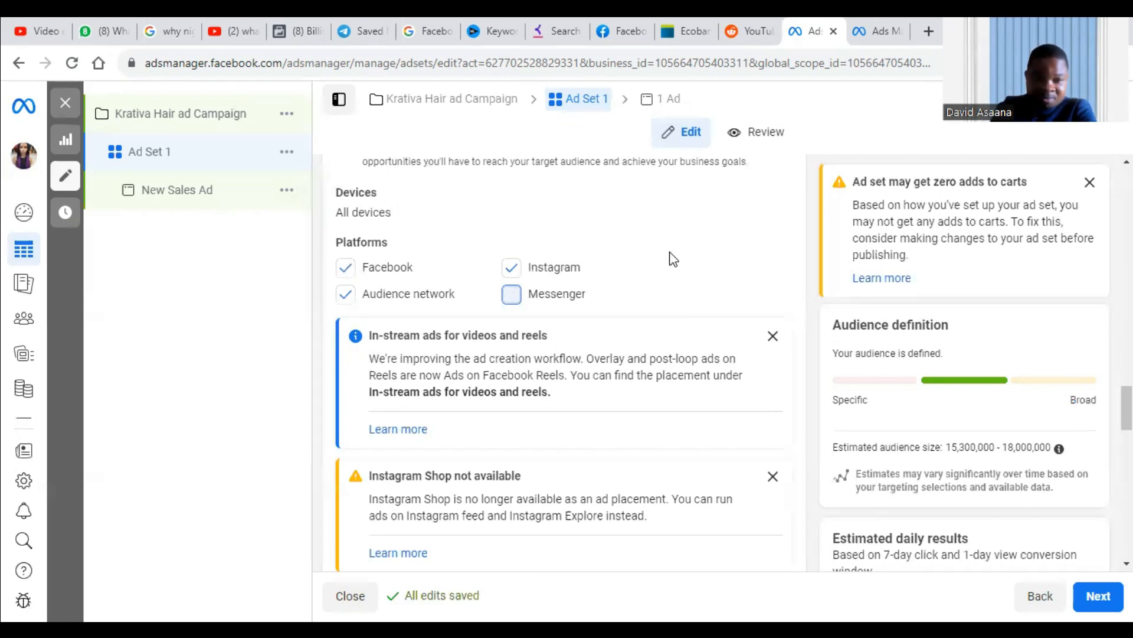
left_click(362, 297)
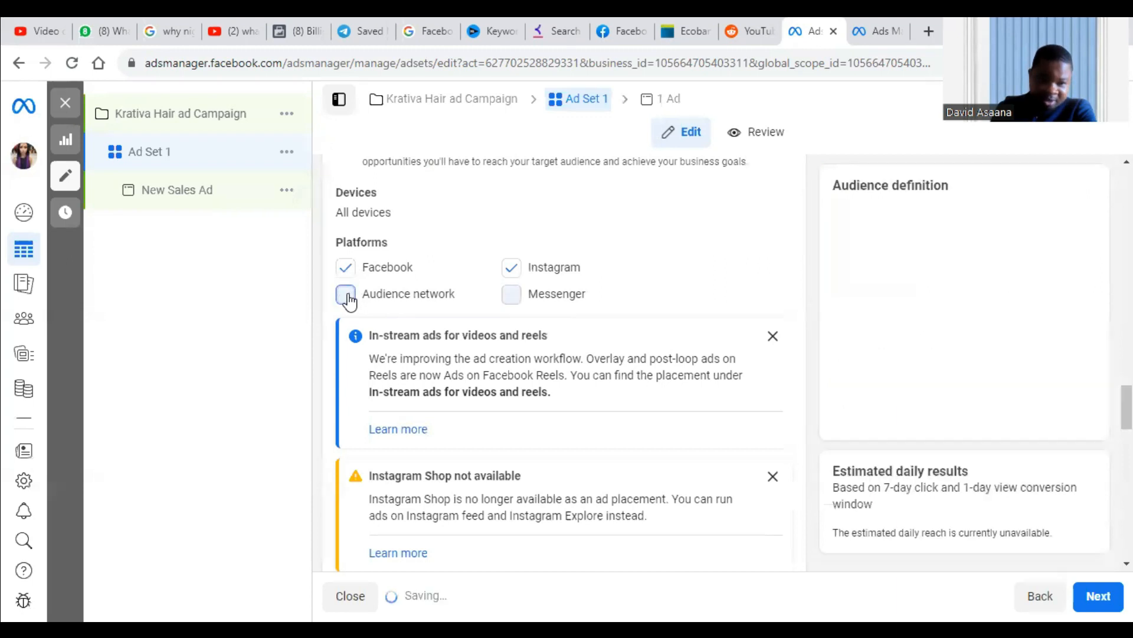
Review the placements selected under feeds, stories and reels, in-stream ads, search results, messages, and apps and sites.
scroll(679, 253, "down", 3)
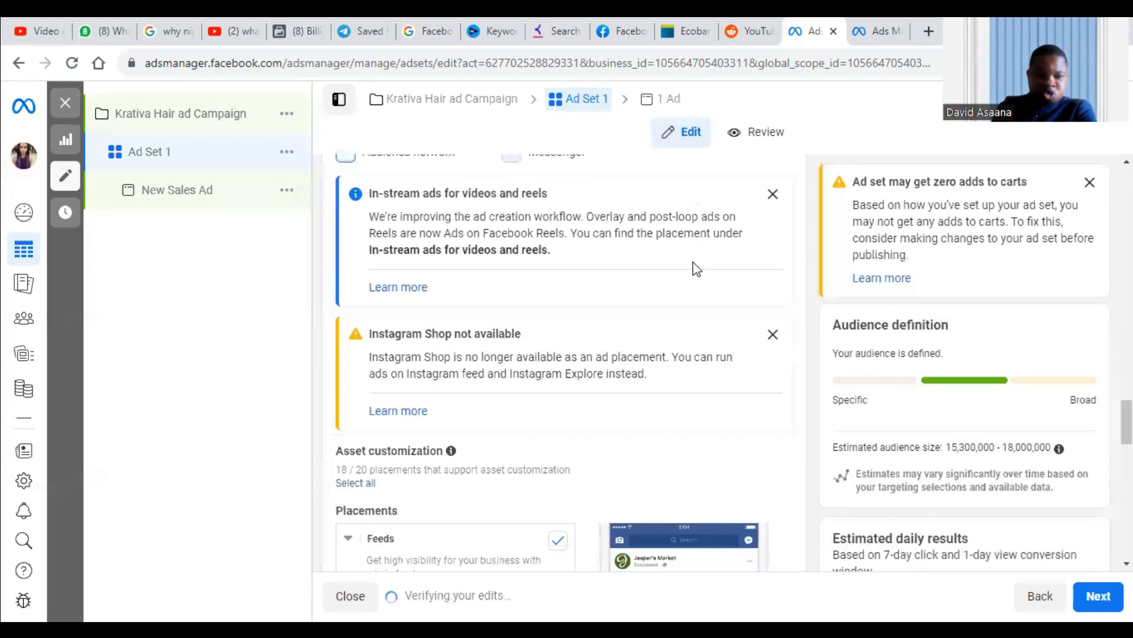
scroll(696, 250, "down", 3)
scroll(696, 250, "up", 4)
scroll(591, 236, "down", 5)
scroll(489, 227, "up", 5)
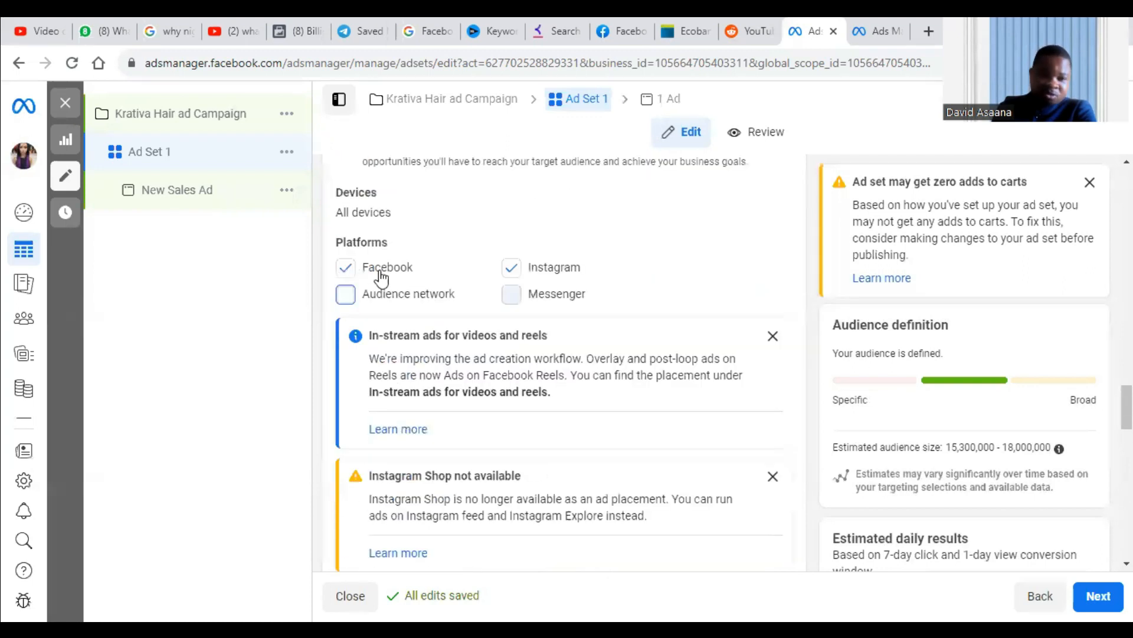
scroll(581, 273, "down", 7)
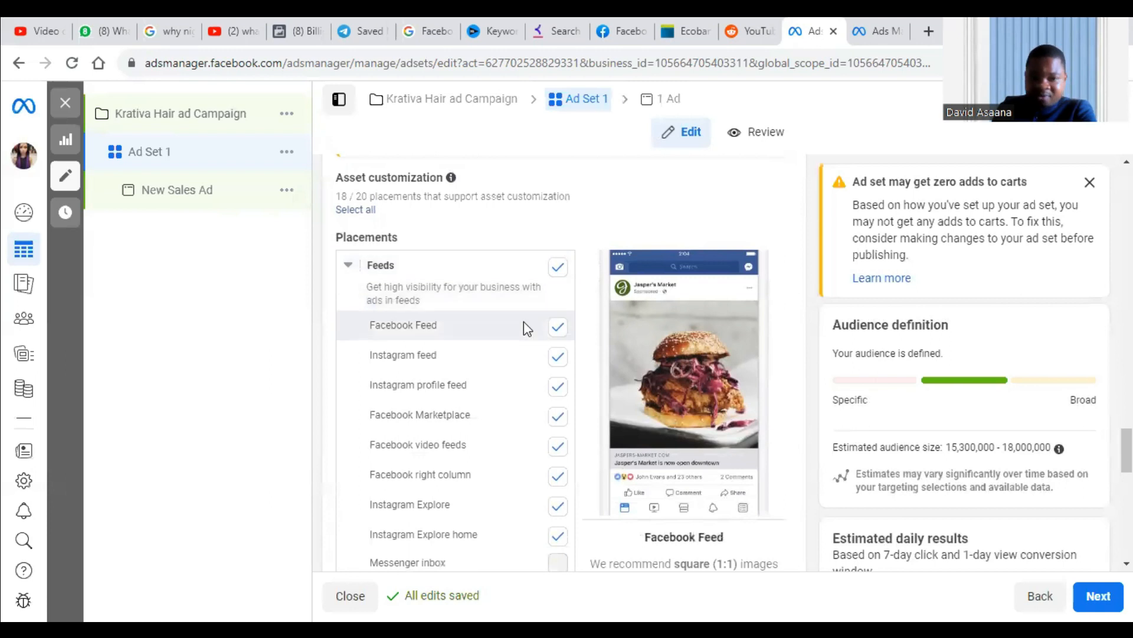
scroll(560, 363, "down", 2)
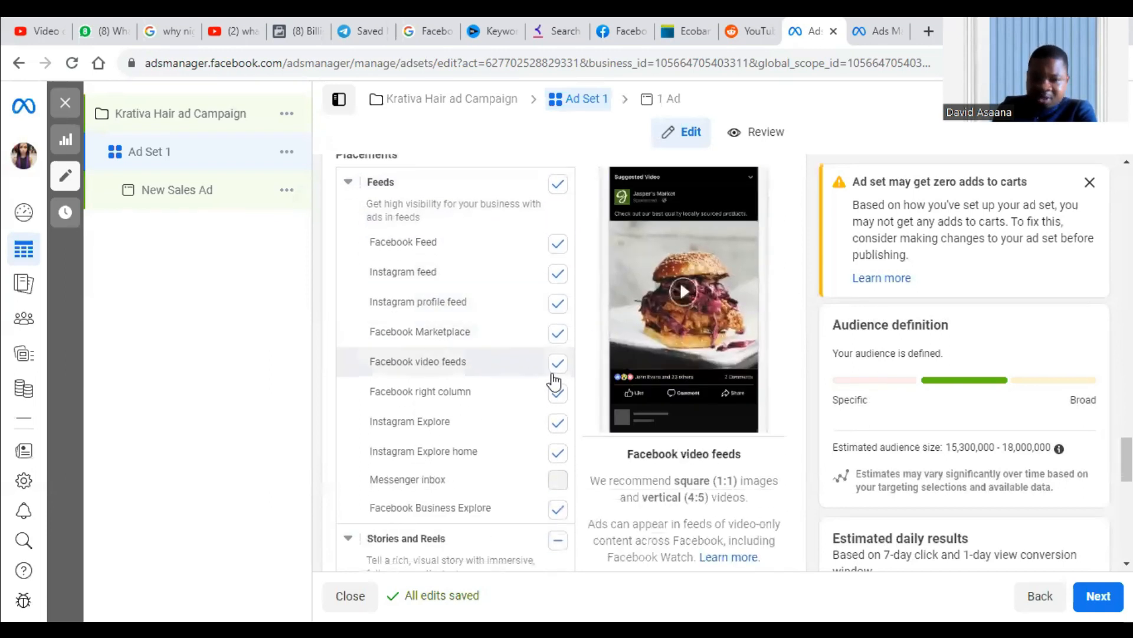
scroll(532, 387, "down", 4)
scroll(548, 250, "up", 2)
scroll(548, 249, "down", 6)
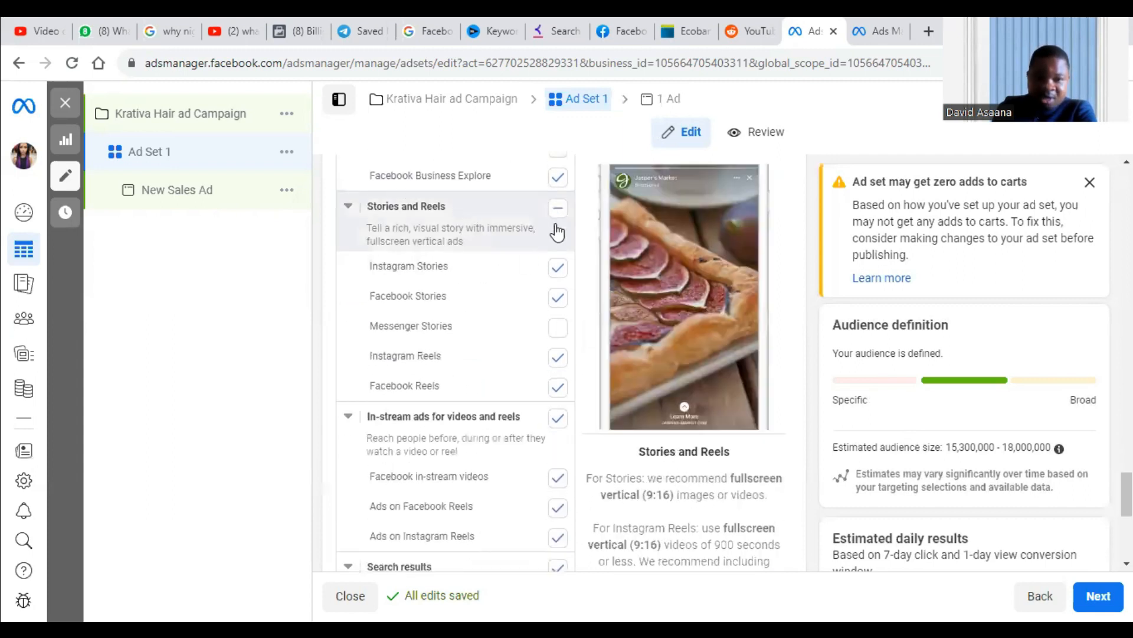
scroll(547, 401, "down", 4)
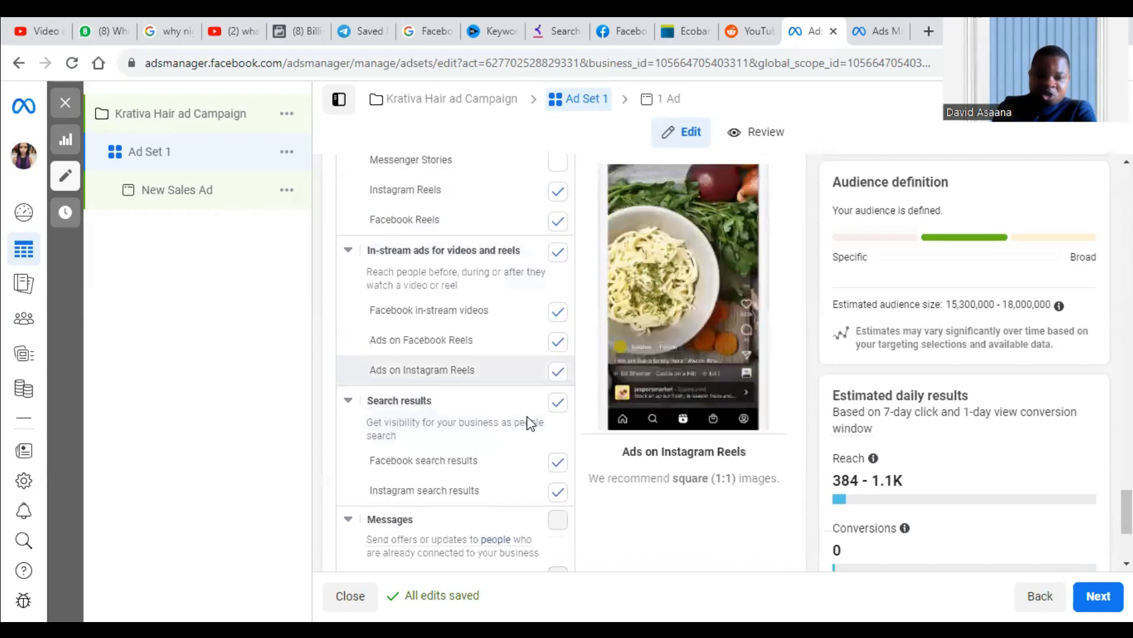
scroll(527, 420, "down", 5)
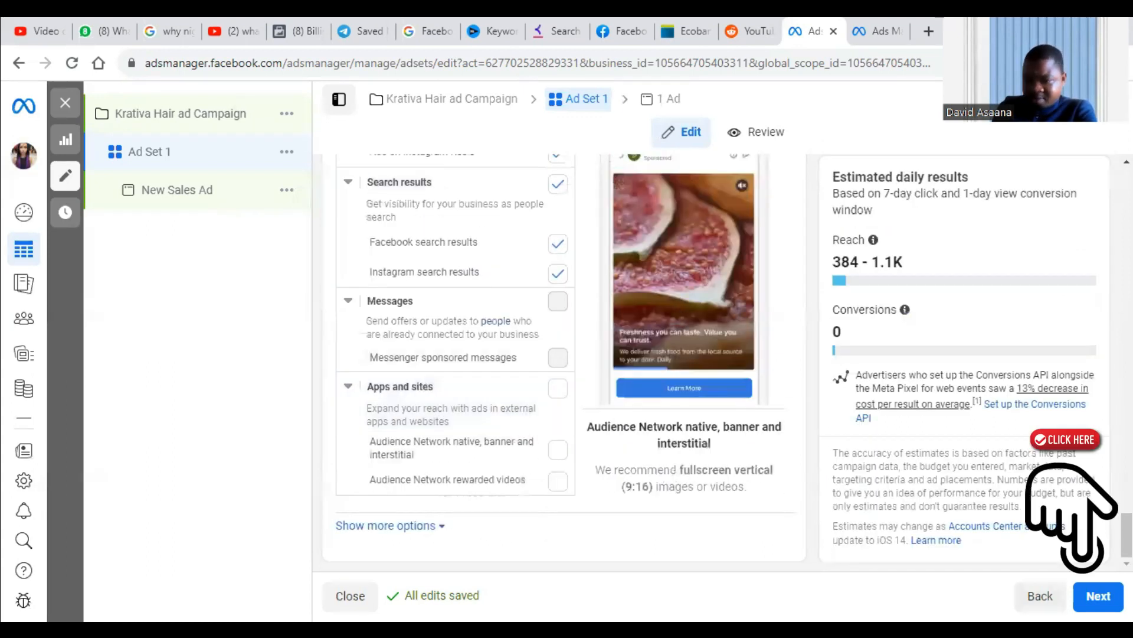
Proceed from the ad set to its ad and rename the ad as Ad 1.
left_click(1098, 596)
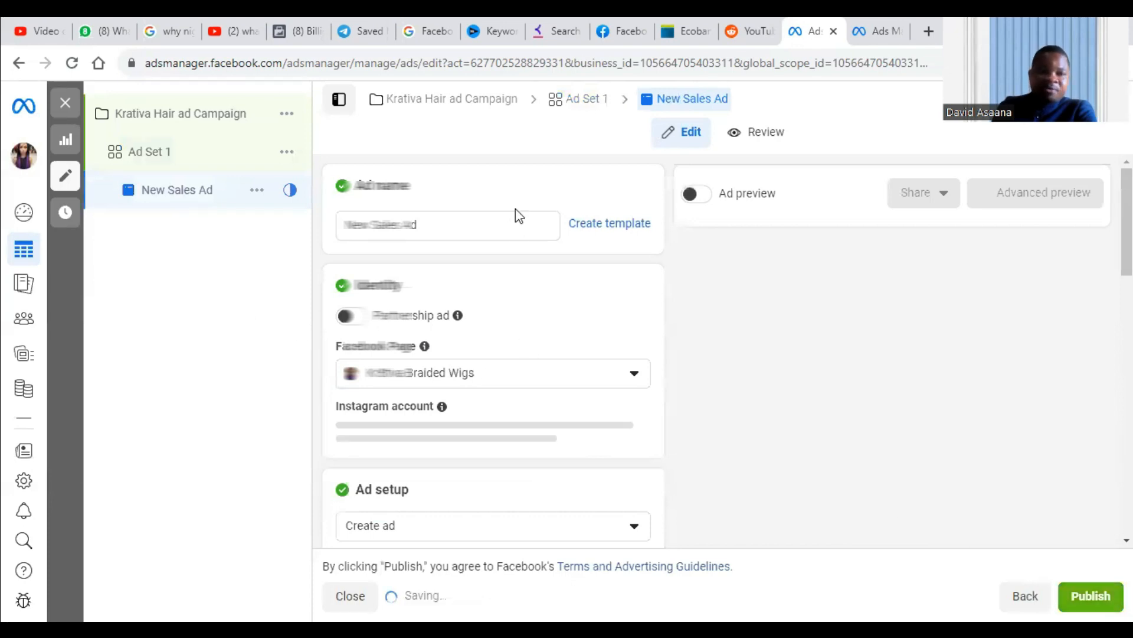
scroll(516, 214, "down", 3)
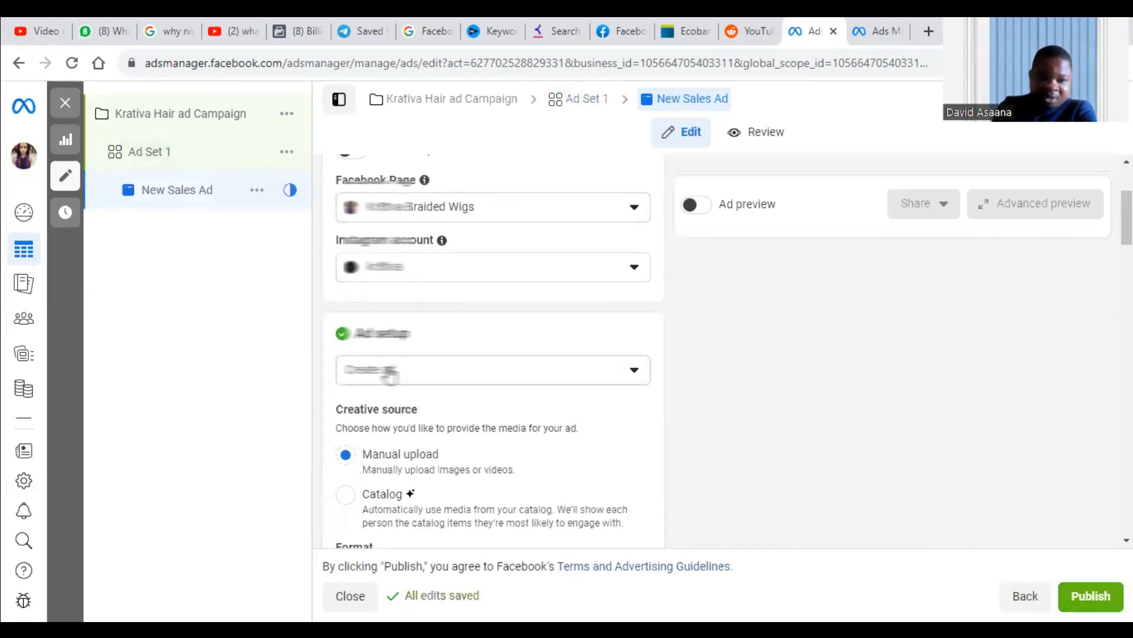
scroll(434, 354, "up", 3)
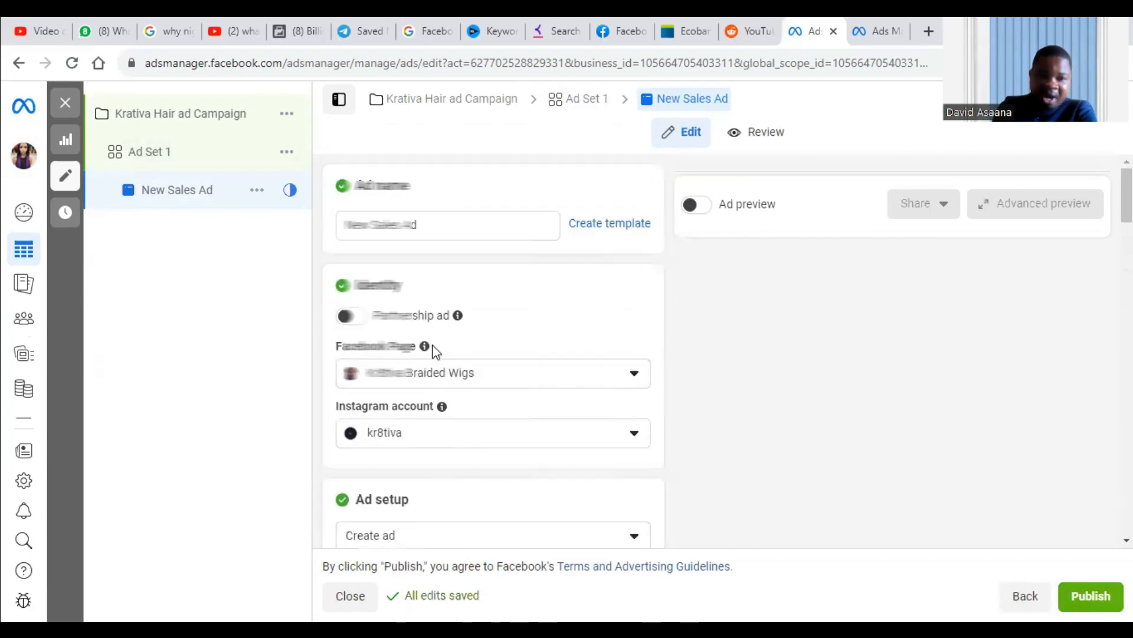
left_click(406, 223)
key("BackSpace")
key("BackSpace")
key("BackSpace")
key("BackSpace")
key("BackSpace")
key("BackSpace")
key("BackSpace")
key("BackSpace")
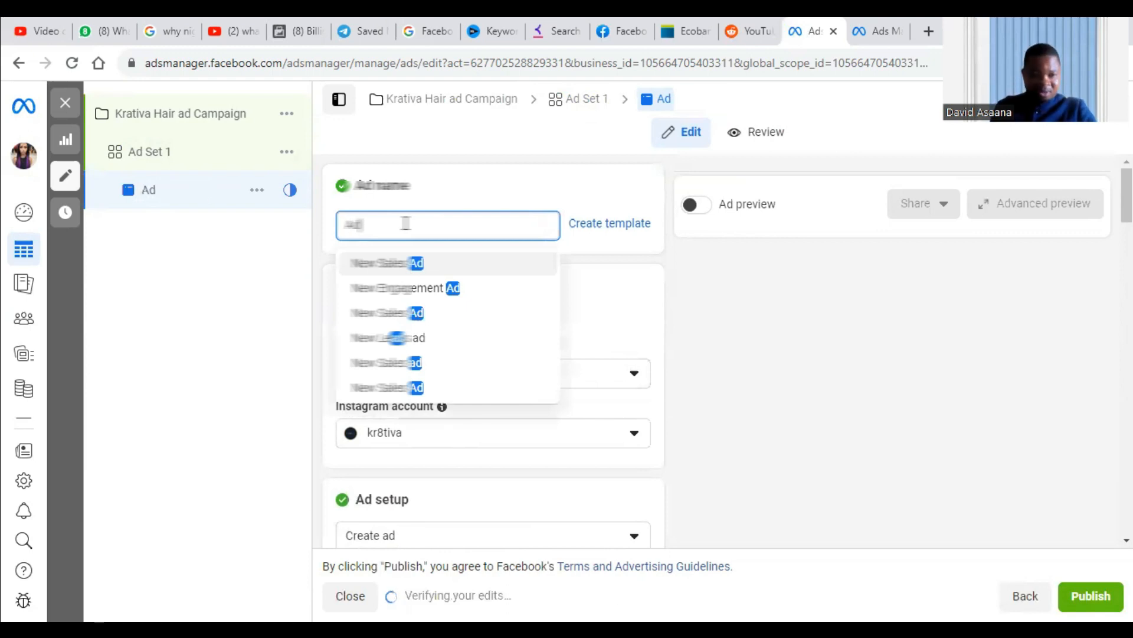
type("1")
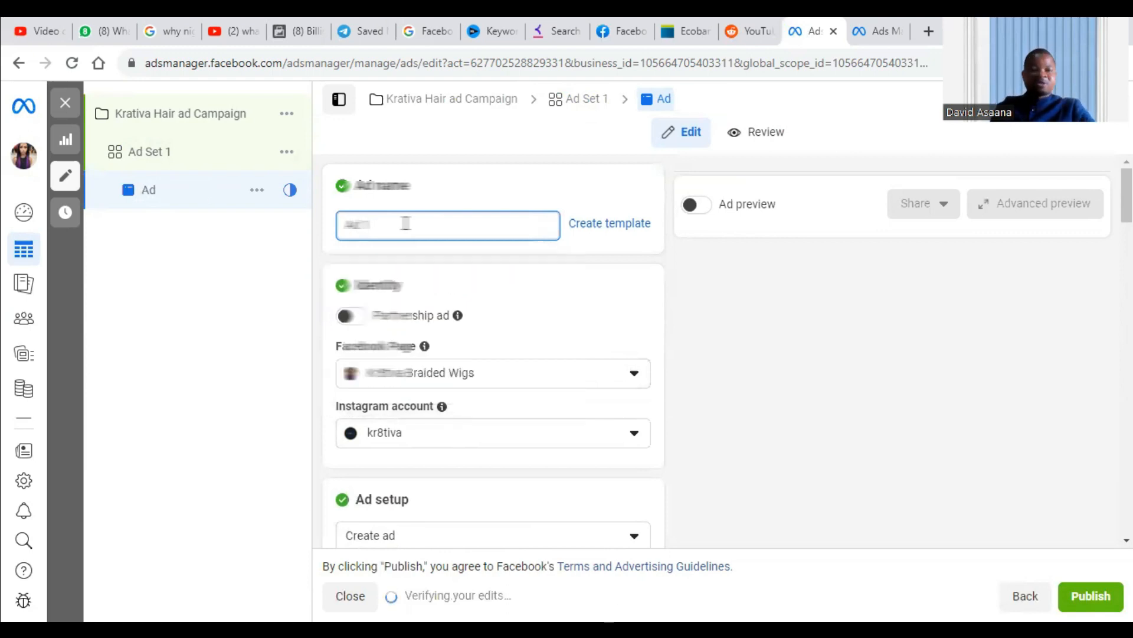
left_click(158, 152)
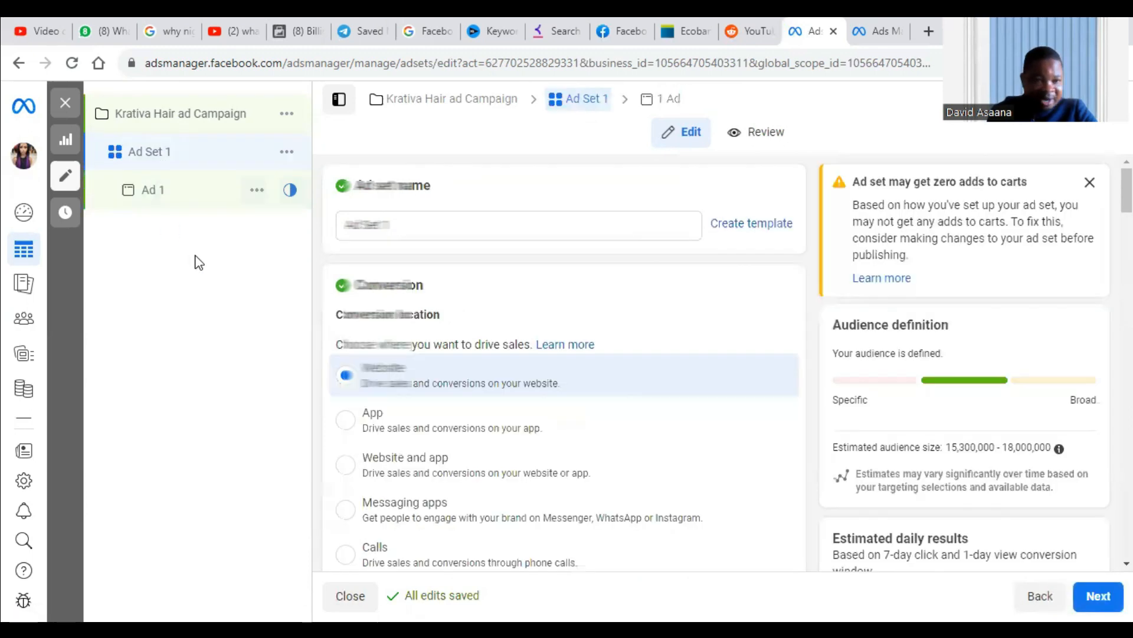
left_click(159, 188)
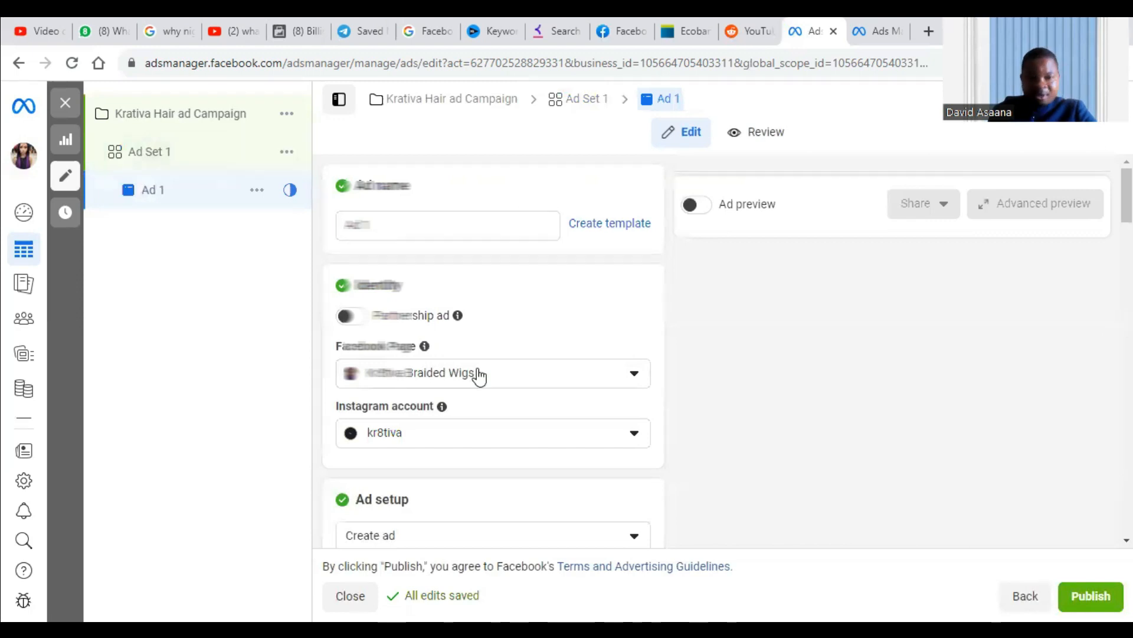
Review the ad's identity accounts, ad setup, creative source and format options.
scroll(467, 360, "down", 4)
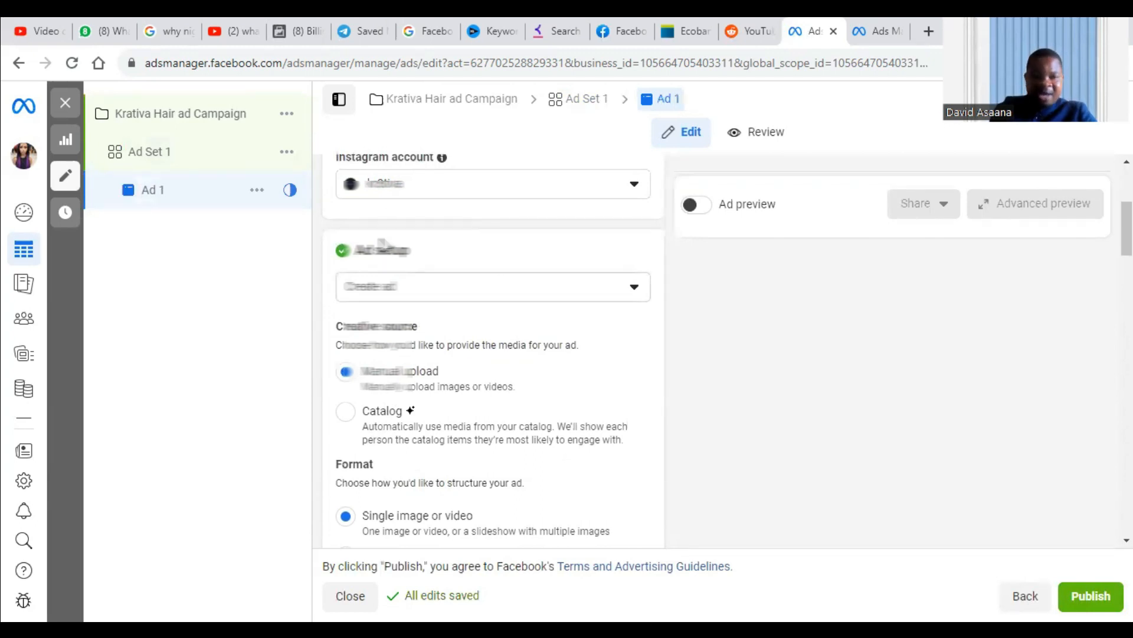
scroll(445, 232, "down", 4)
scroll(458, 342, "up", 5)
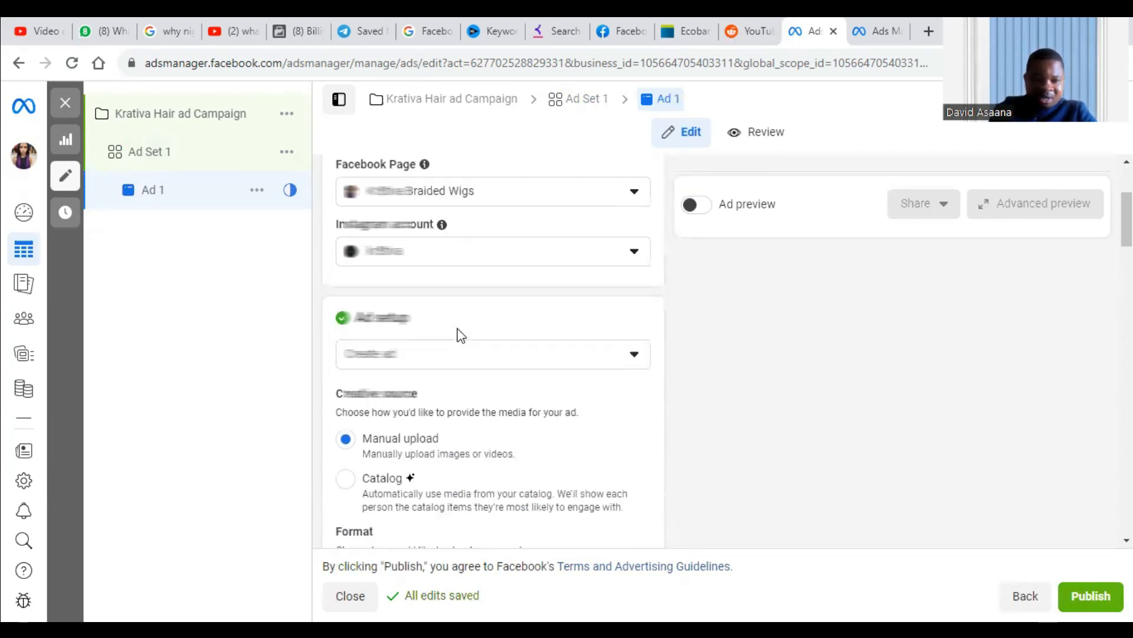
scroll(461, 336, "up", 3)
scroll(460, 321, "down", 3)
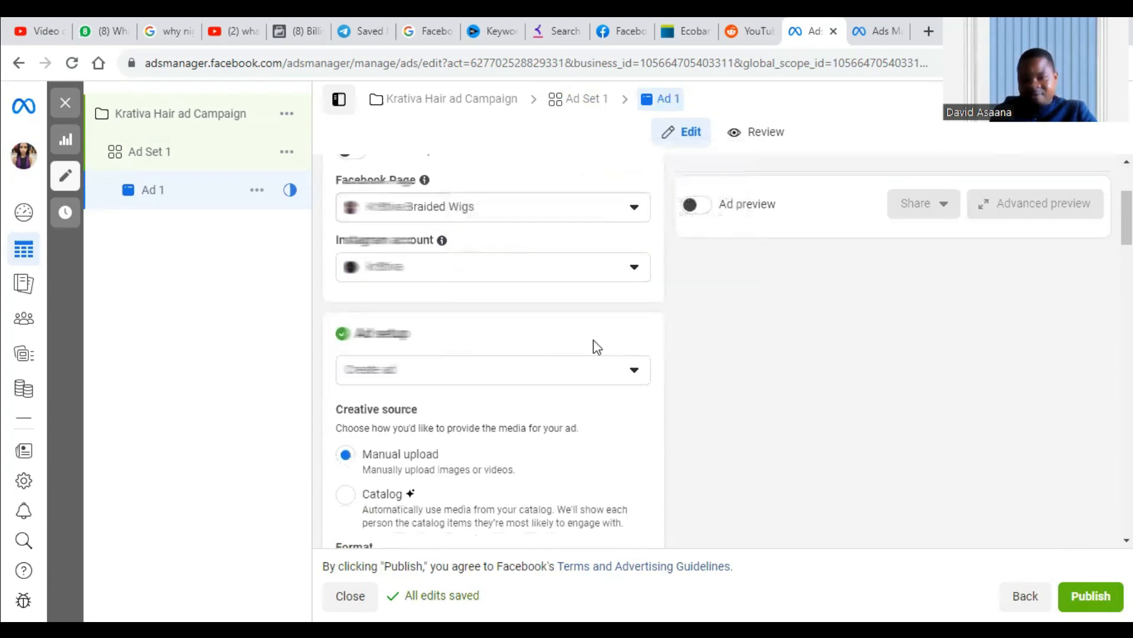
scroll(624, 354, "down", 5)
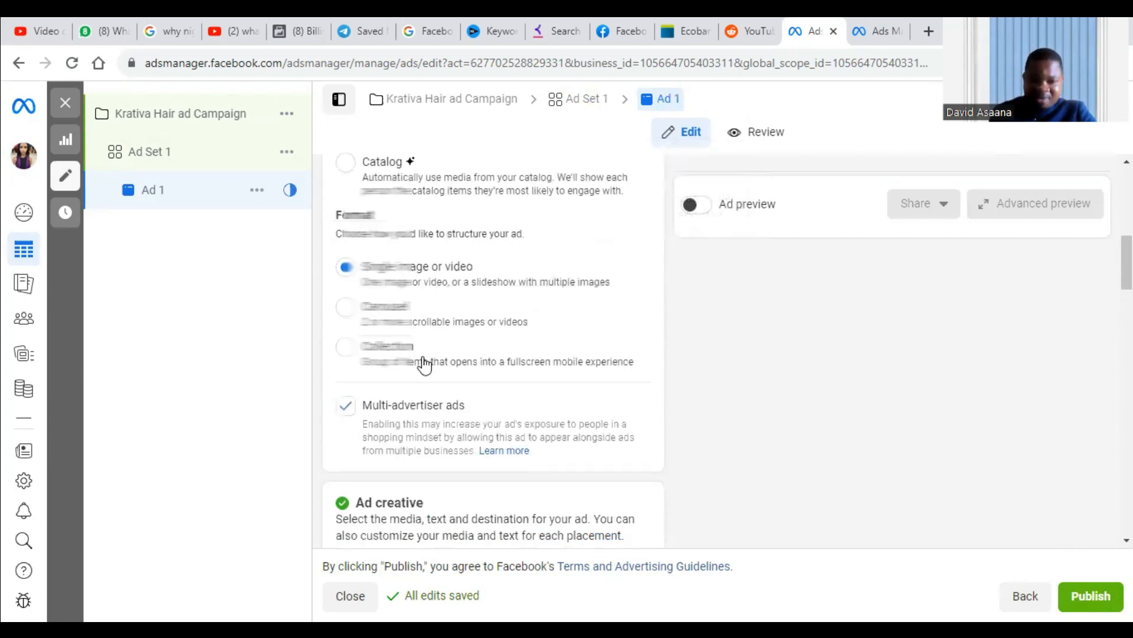
scroll(414, 366, "up", 4)
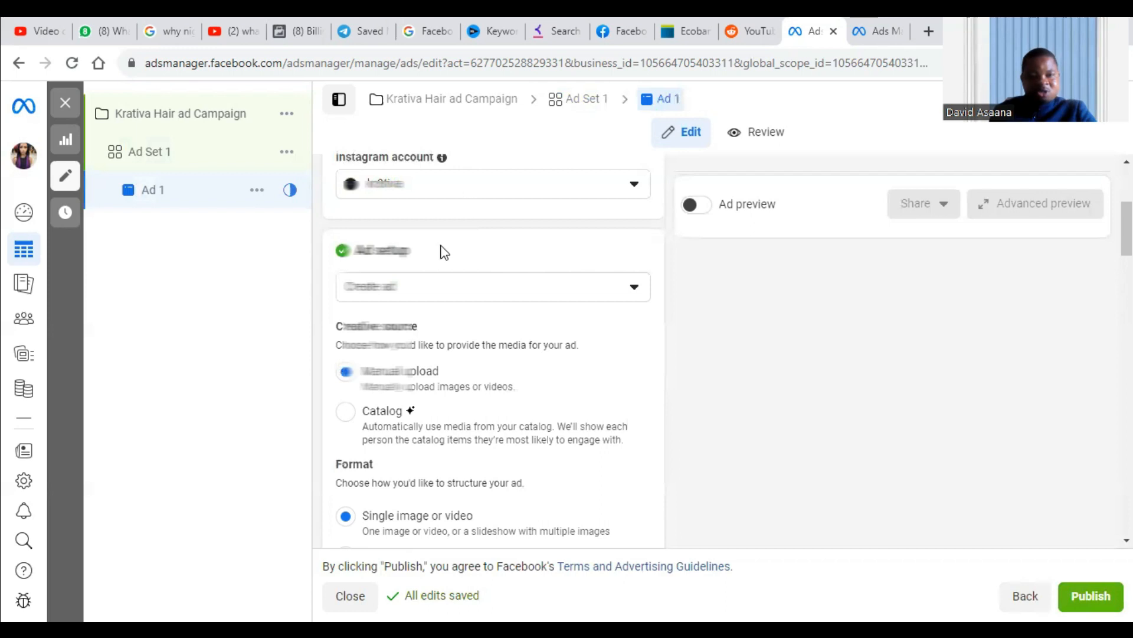
scroll(443, 248, "up", 4)
scroll(450, 309, "down", 8)
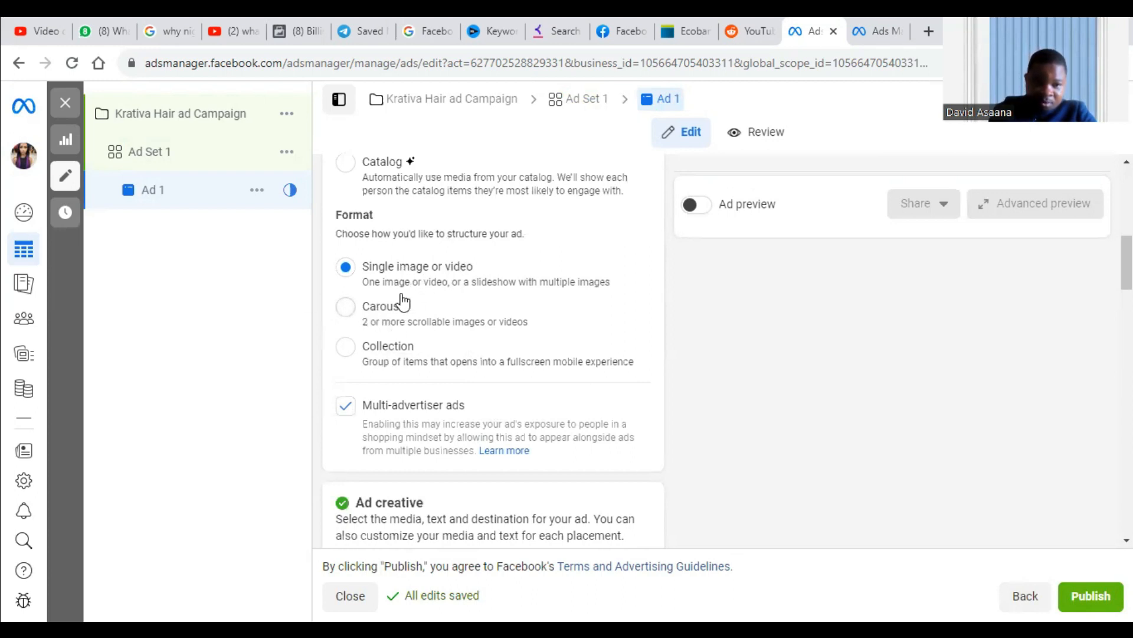
scroll(402, 302, "up", 4)
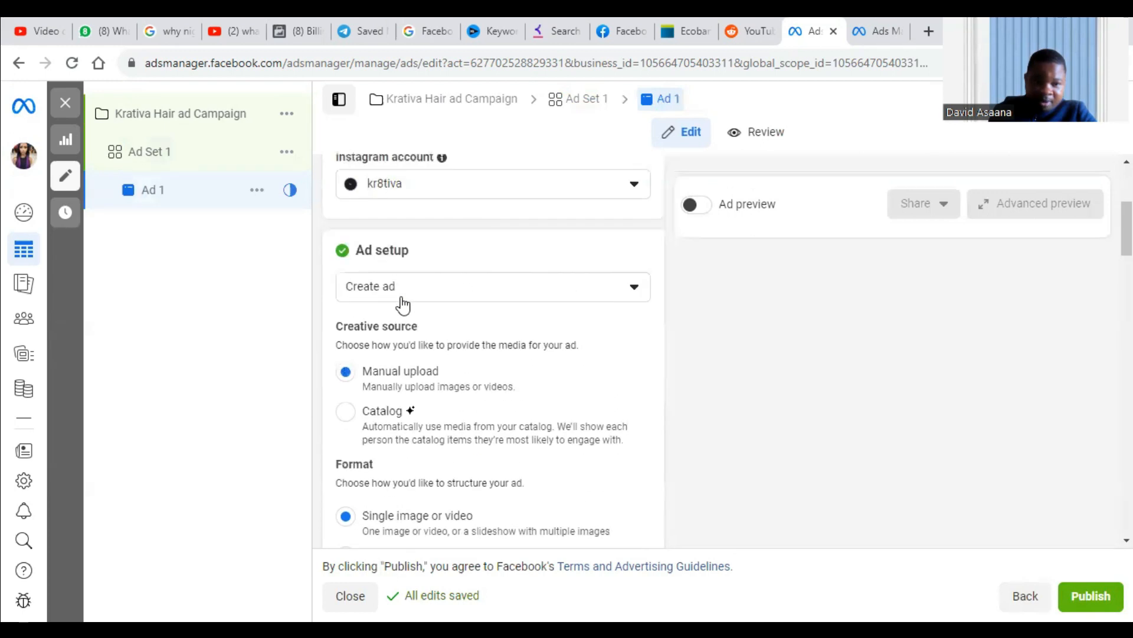
Set the ad's creative source to Catalog and check the product preview alongside the destination and tracking sections.
left_click(350, 416)
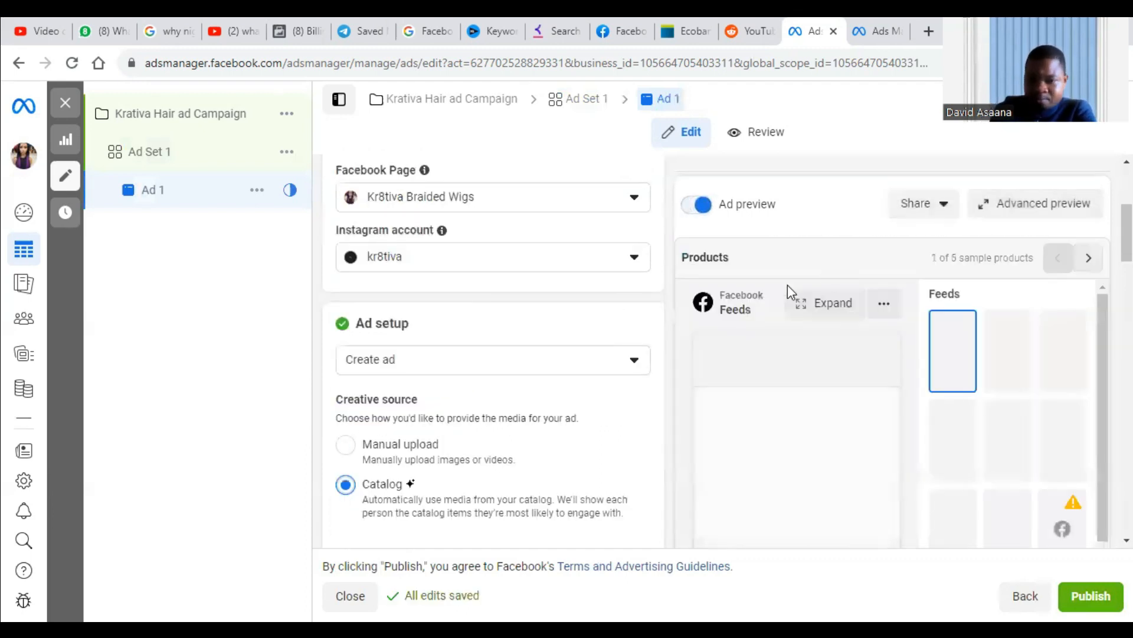
scroll(788, 385, "down", 10)
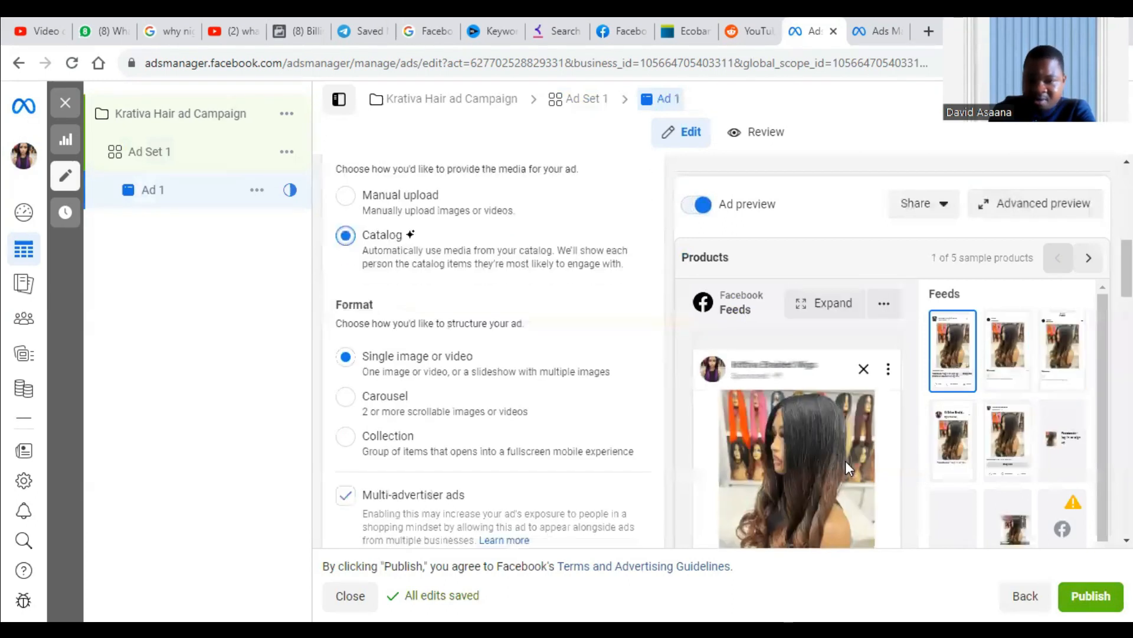
scroll(852, 455, "down", 10)
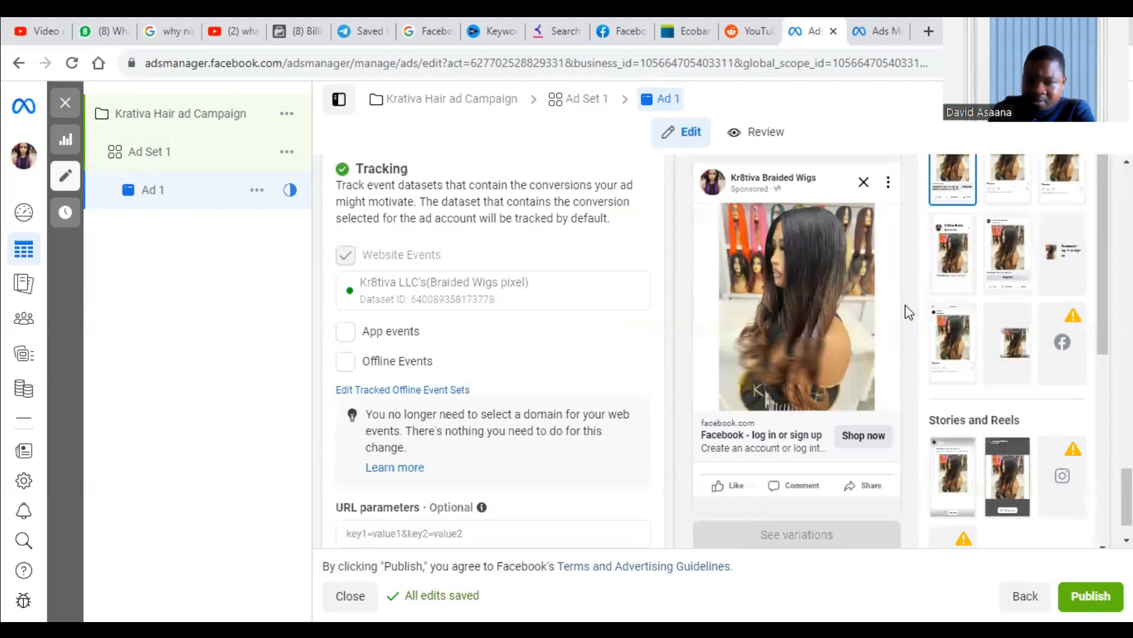
scroll(472, 271, "up", 10)
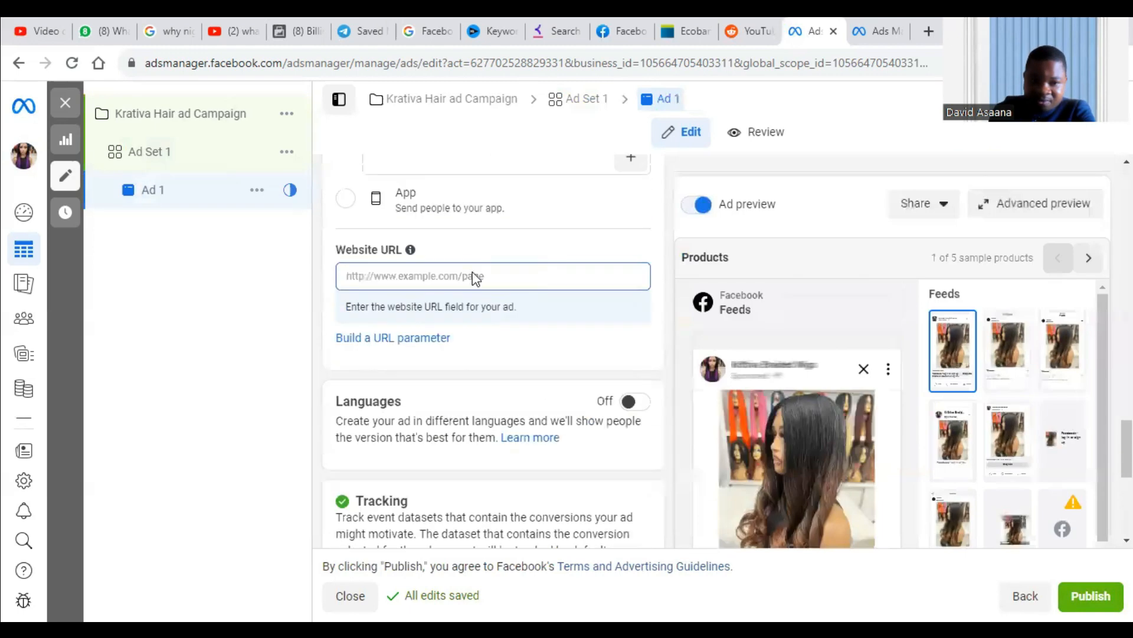
scroll(395, 328, "up", 15)
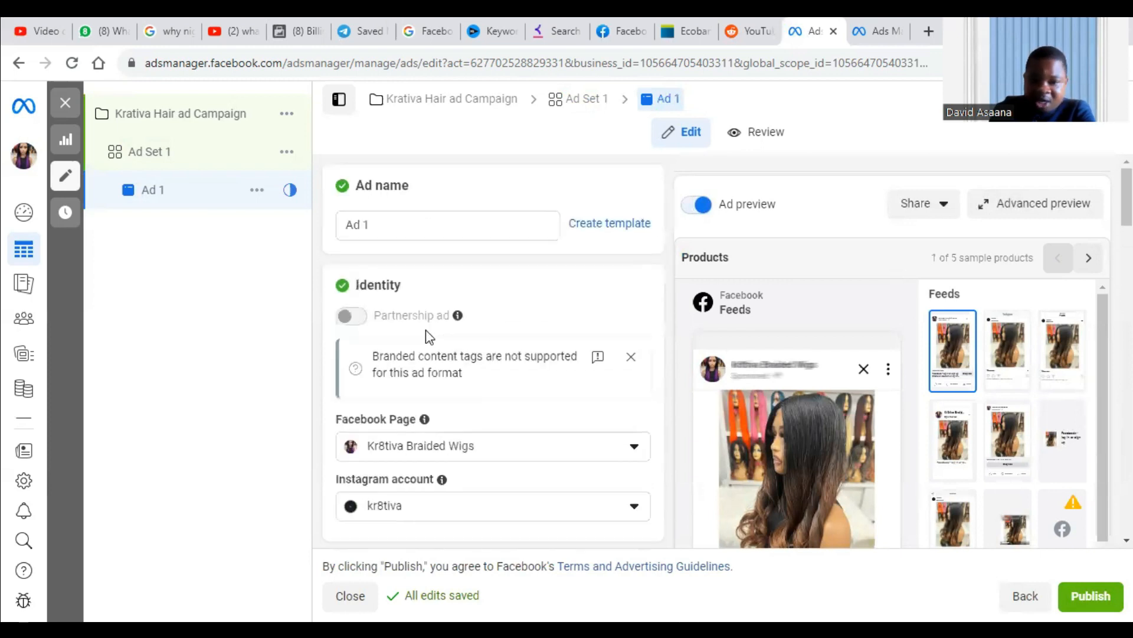
scroll(426, 336, "down", 4)
right_click(785, 473)
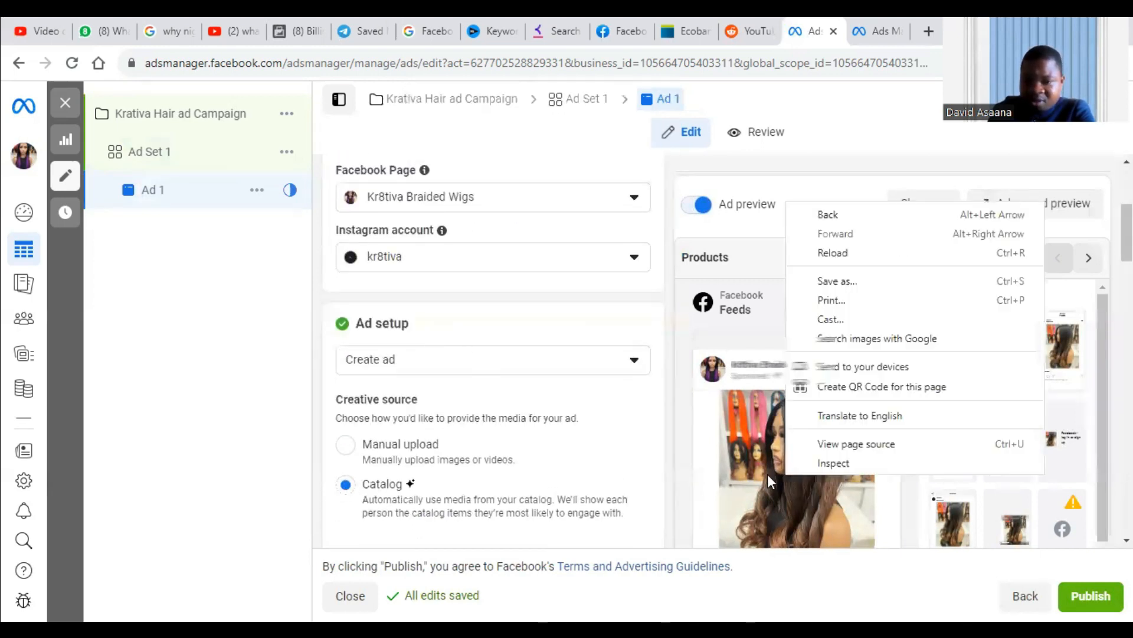
left_click(139, 376)
scroll(396, 394, "up", 4)
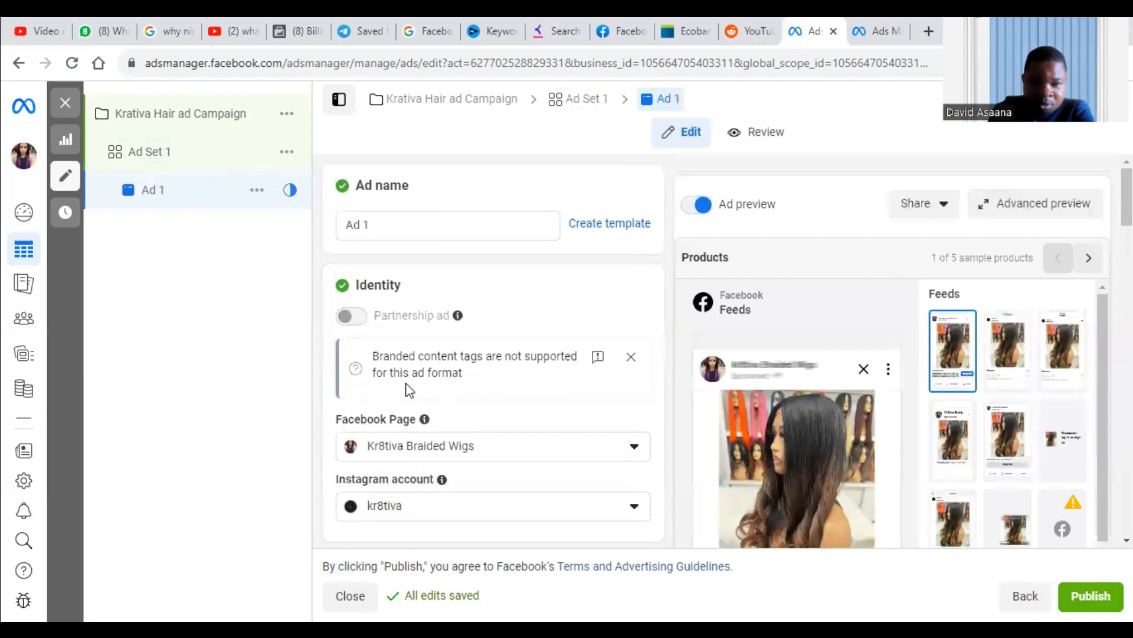
Examine the choices for the ad setup and close the list with Create ad still selected.
scroll(463, 357, "down", 5)
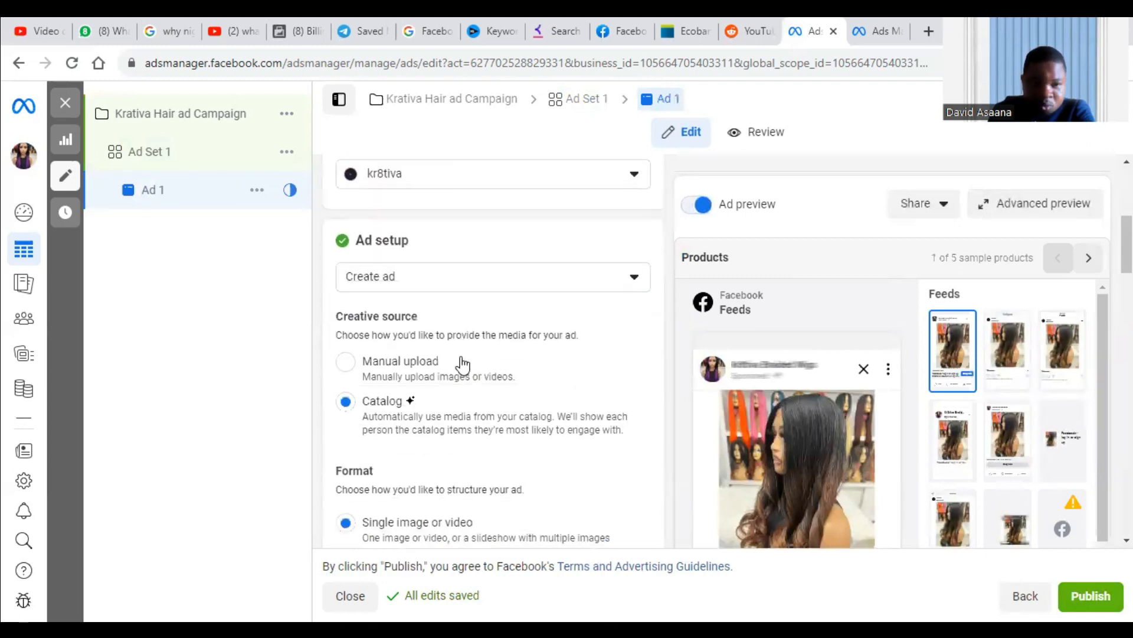
left_click(483, 283)
left_click(260, 322)
scroll(418, 354, "down", 4)
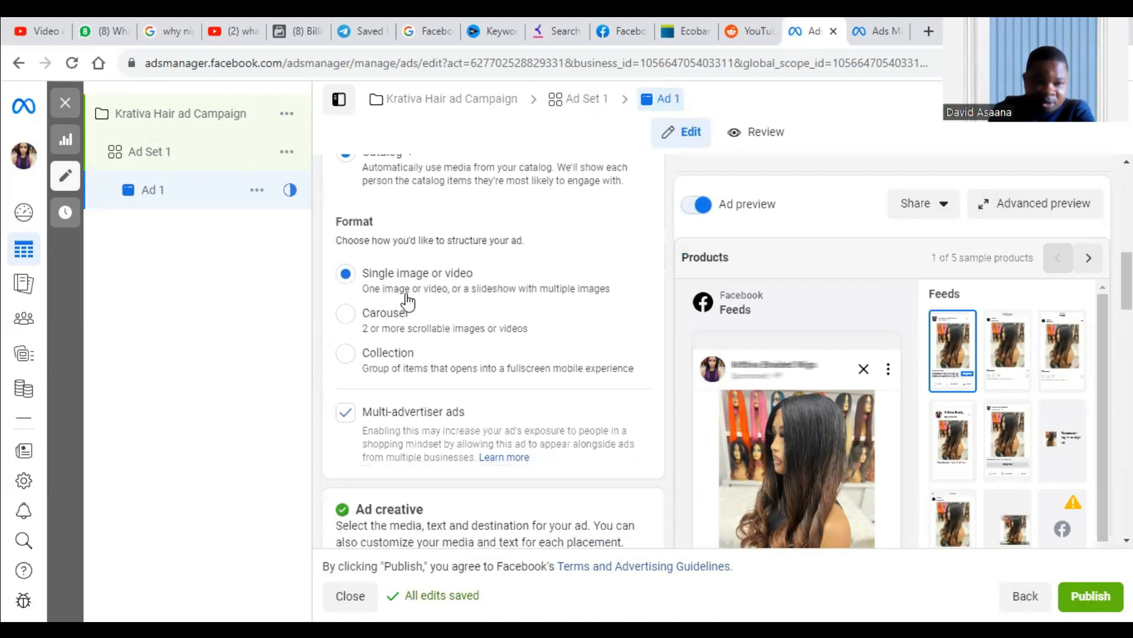
scroll(378, 373, "up", 3)
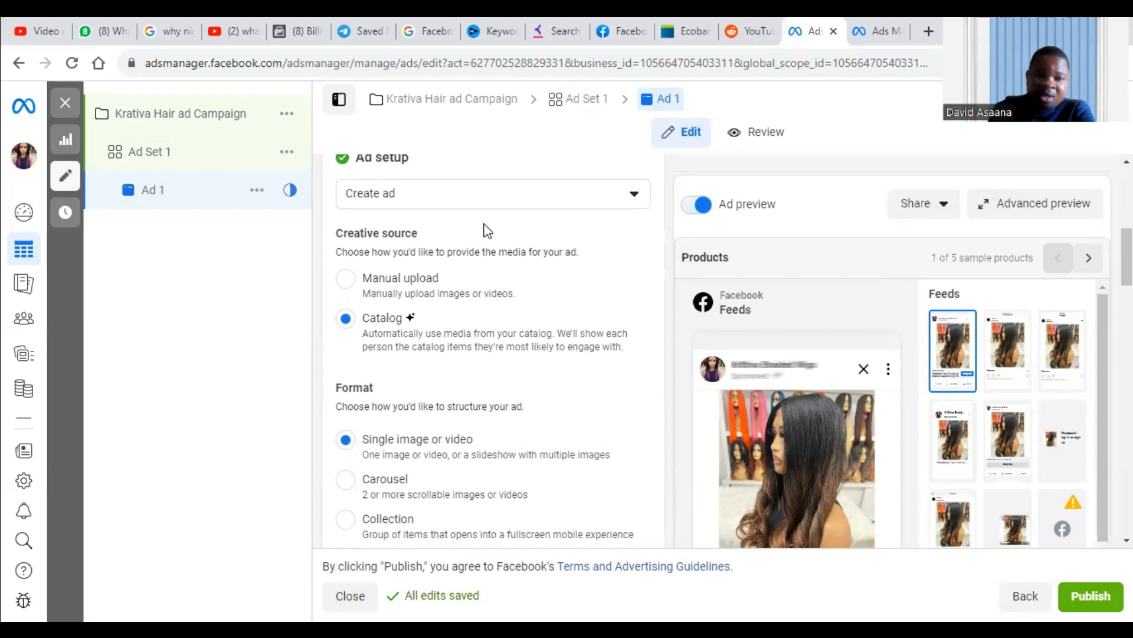
scroll(487, 229, "up", 6)
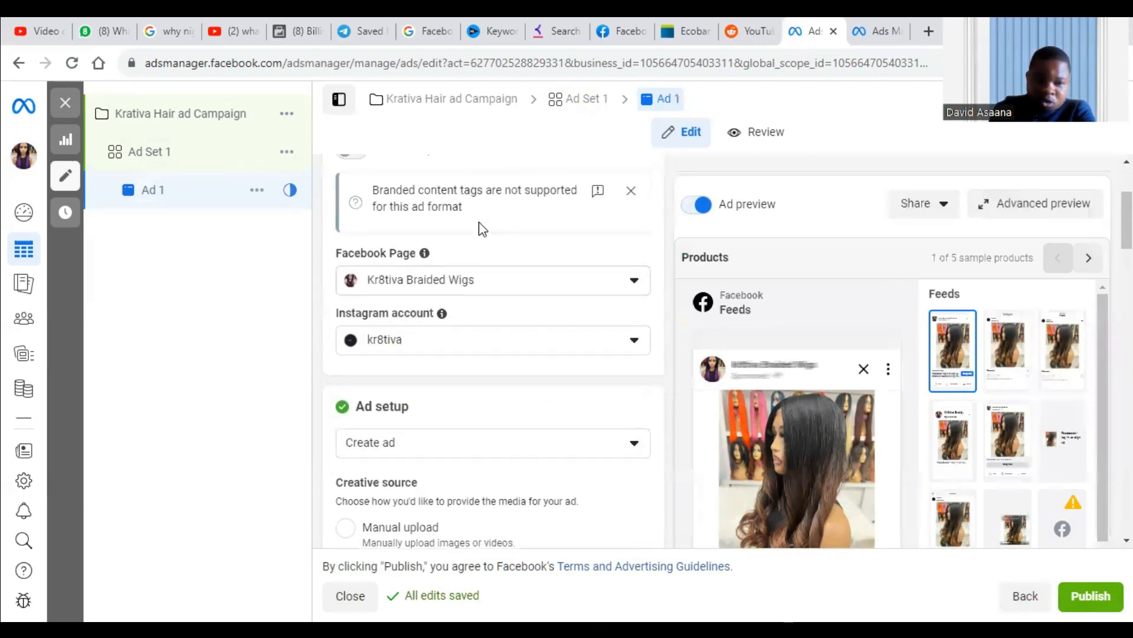
scroll(452, 307, "down", 6)
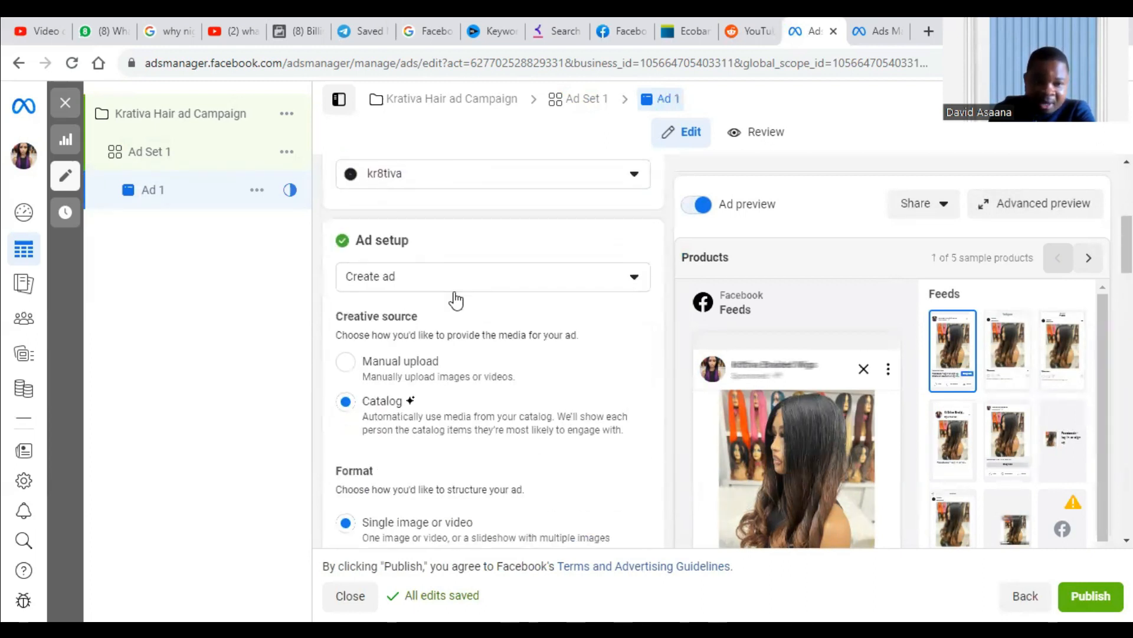
left_click(456, 289)
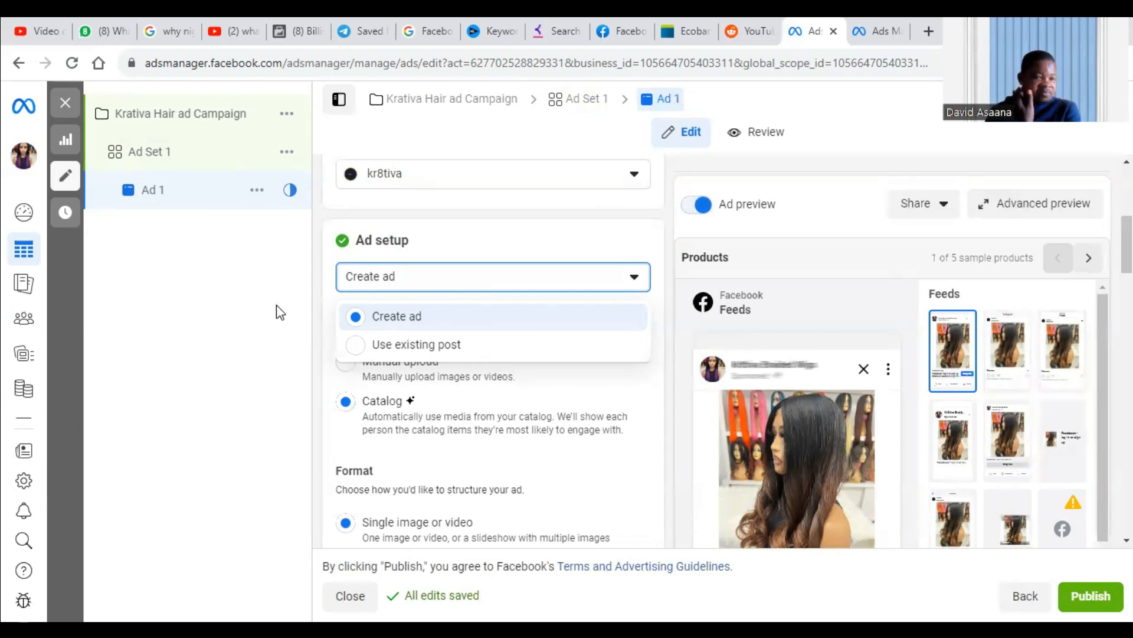
left_click(242, 301)
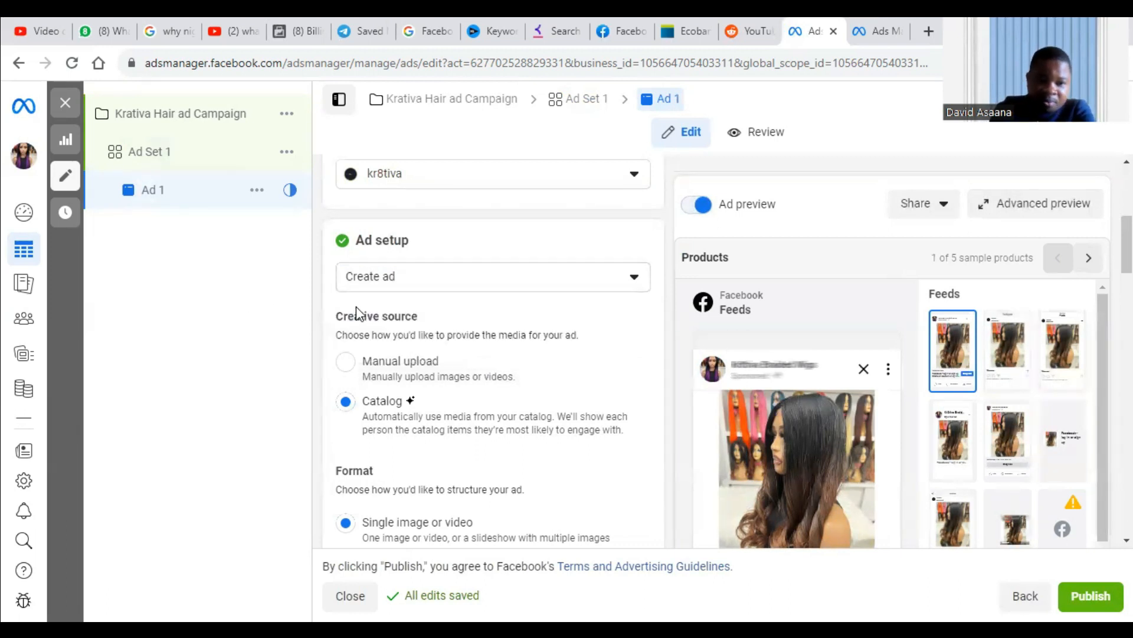
Review the creative source and format options, product catalog, product set, ad text and call to action.
scroll(410, 293, "down", 3)
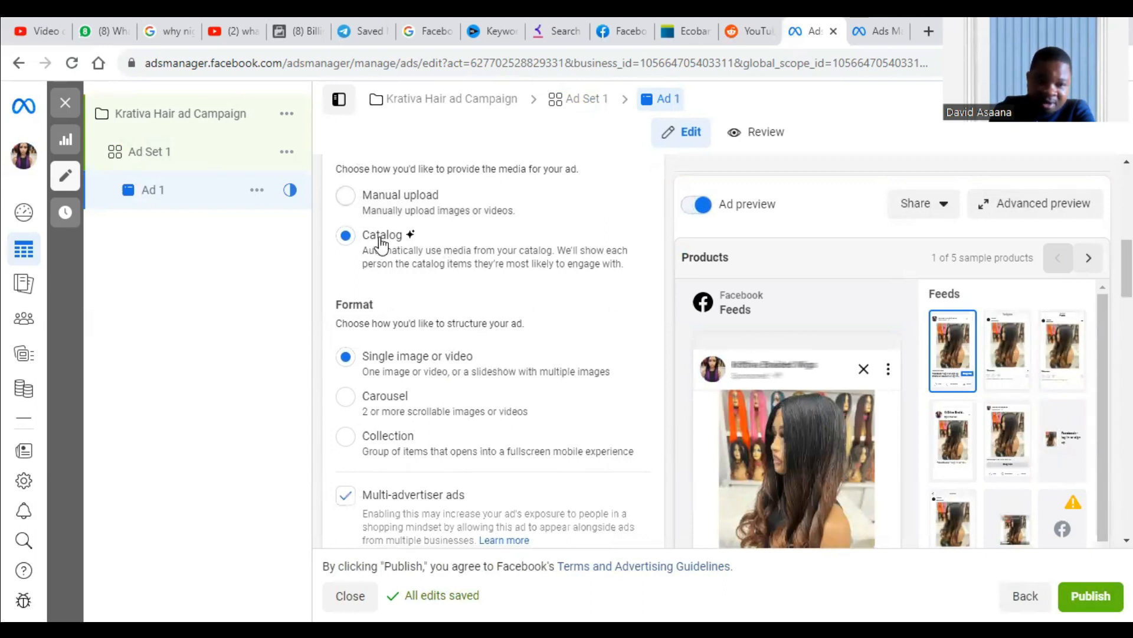
scroll(406, 273, "up", 2)
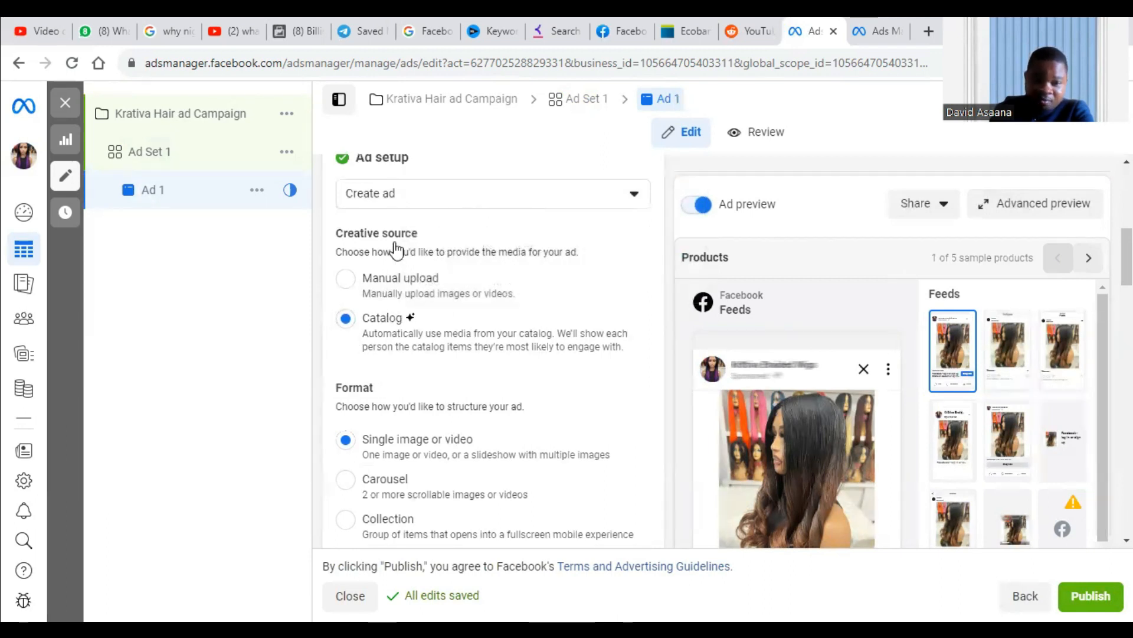
scroll(358, 289, "down", 3)
scroll(358, 289, "down", 1)
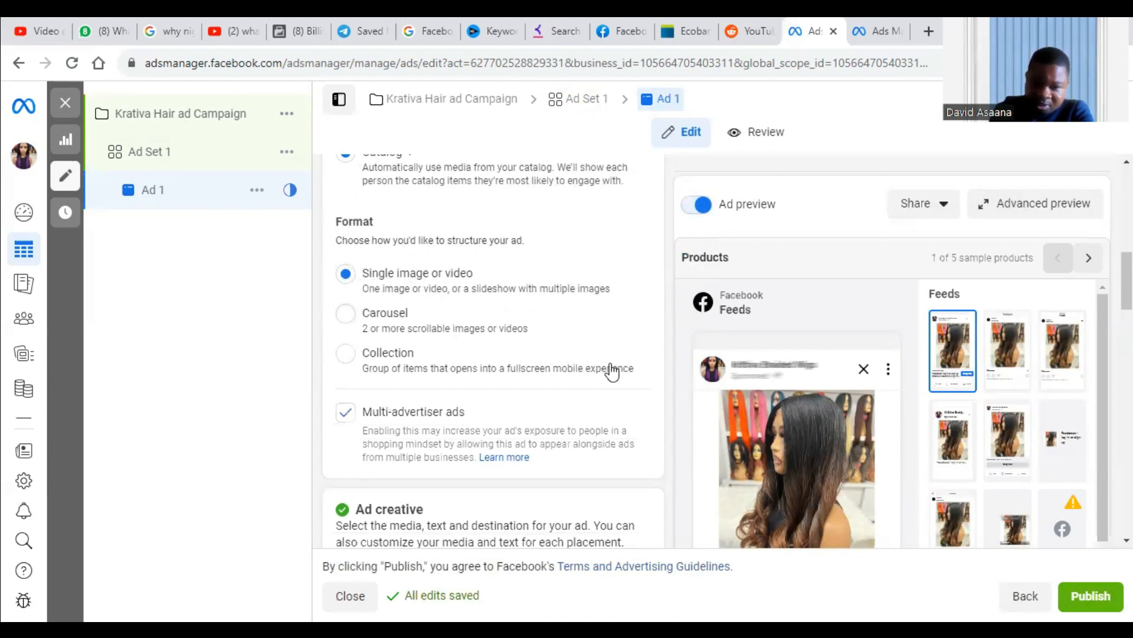
scroll(420, 295, "down", 6)
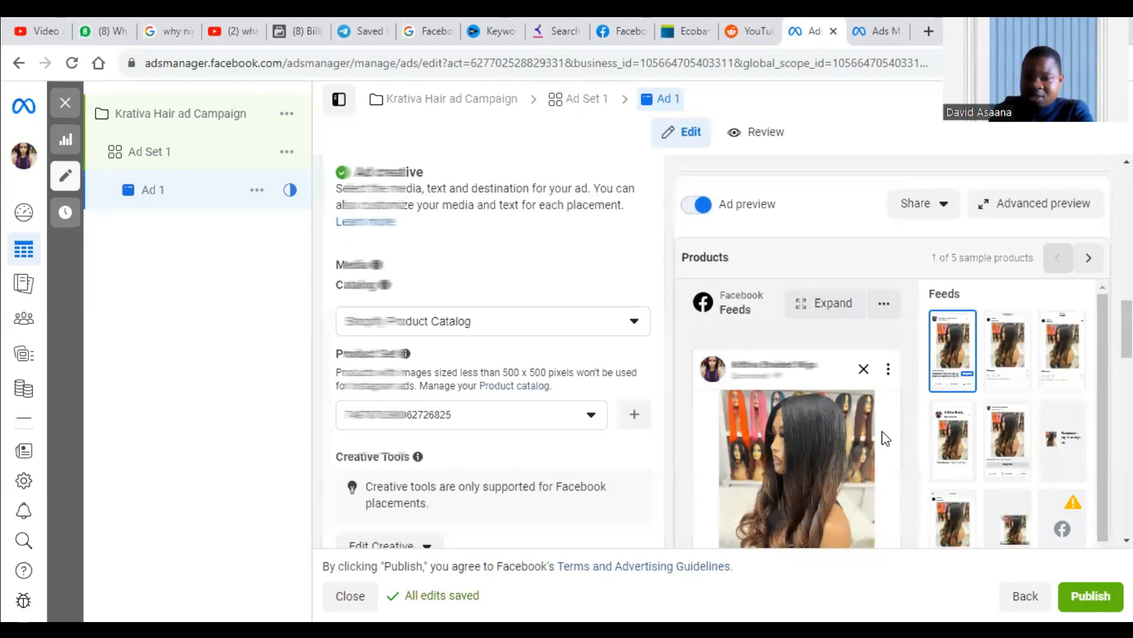
scroll(843, 458, "down", 4)
scroll(851, 437, "down", 8)
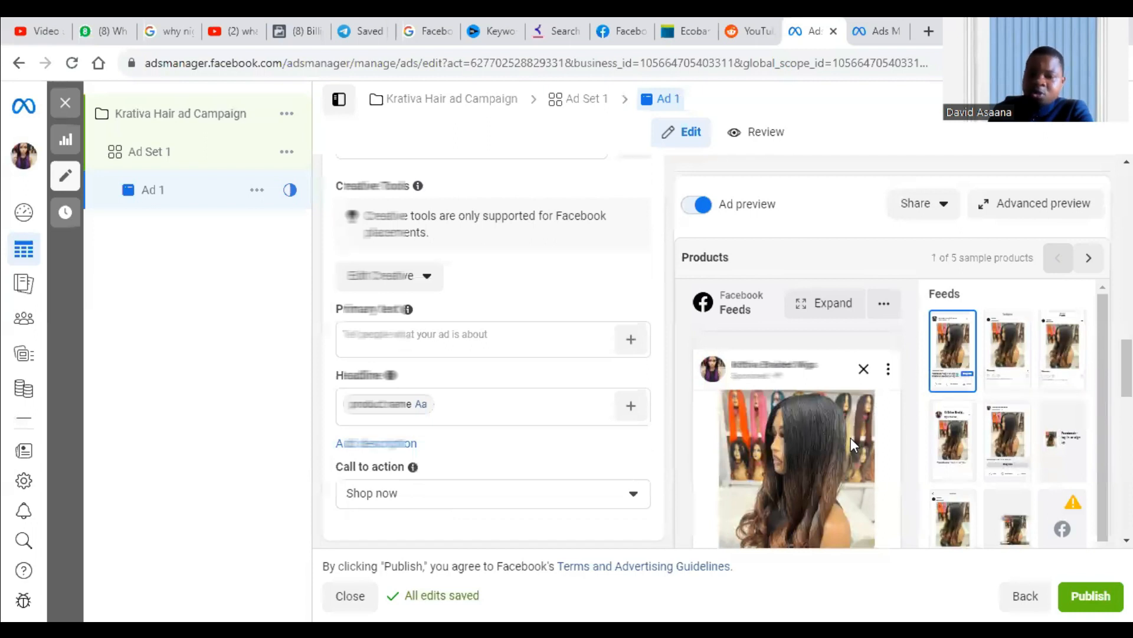
Change the ad's format to Carousel and check its preview and destination section.
scroll(827, 324, "up", 10)
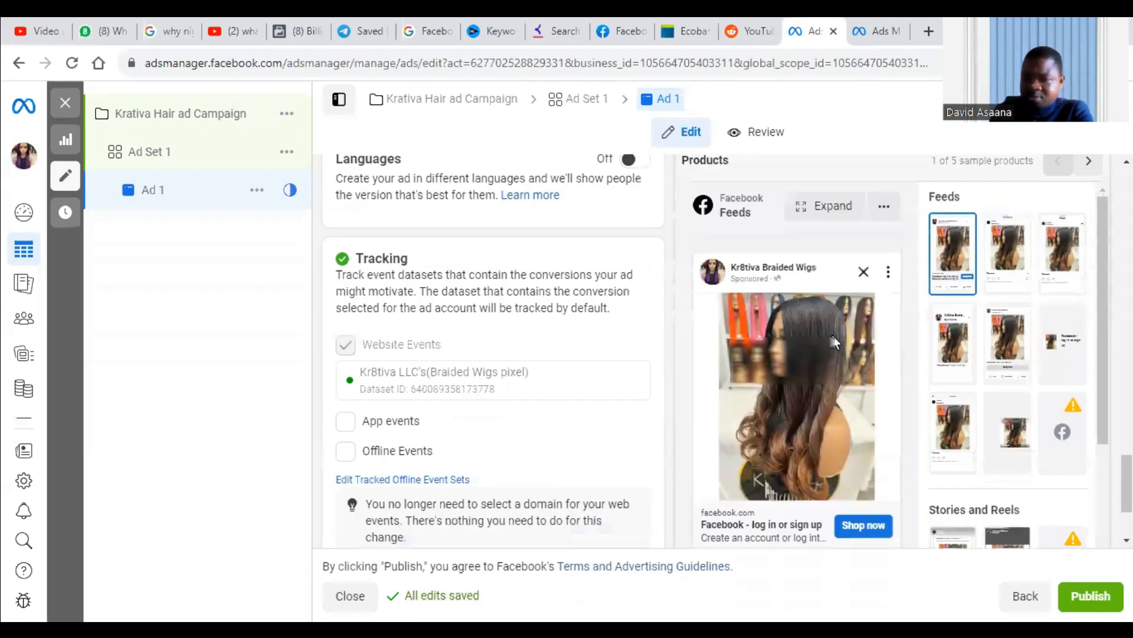
scroll(362, 270, "up", 4)
scroll(372, 400, "down", 4)
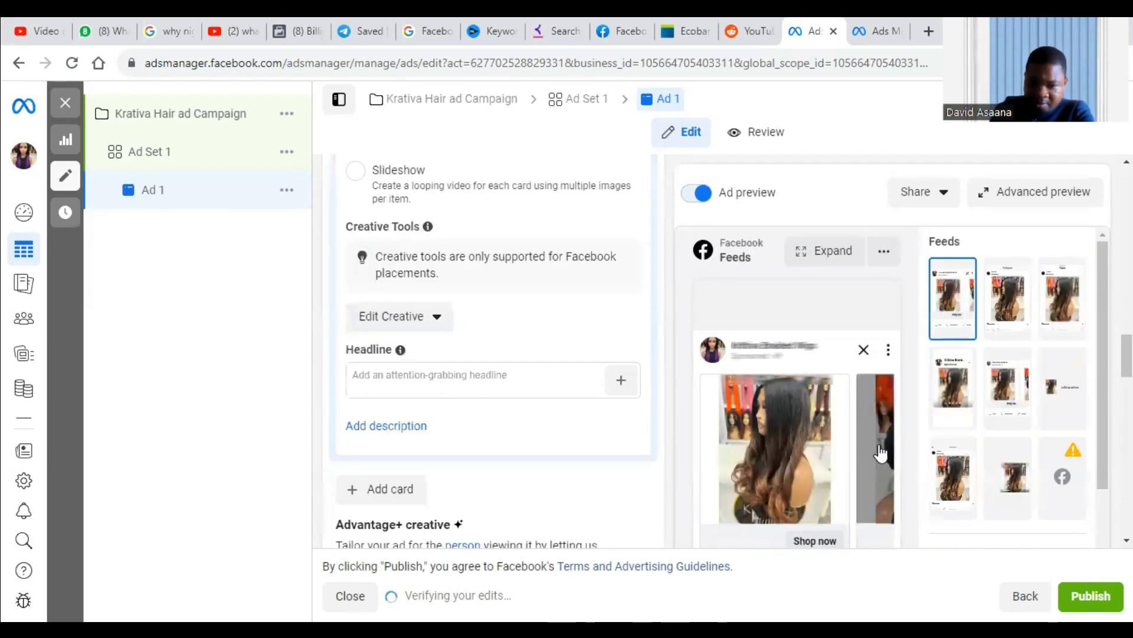
scroll(880, 453, "down", 10)
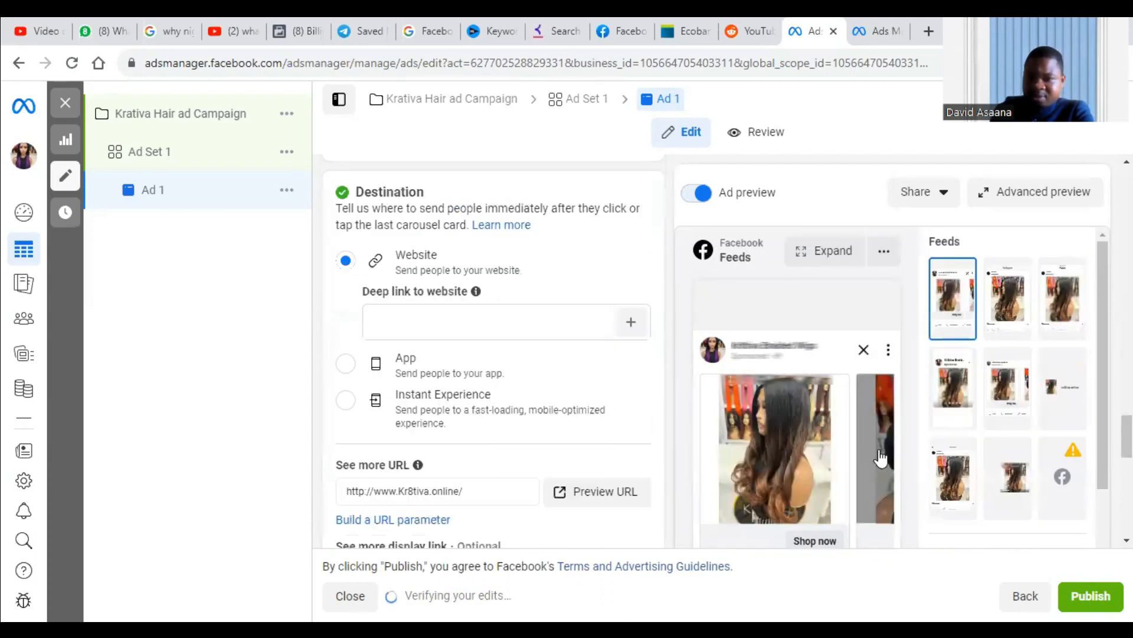
Browse the product cards in the Facebook Feeds carousel preview and return to the first card.
scroll(877, 451, "down", 5)
left_click(882, 272)
left_click(882, 272)
left_click(882, 273)
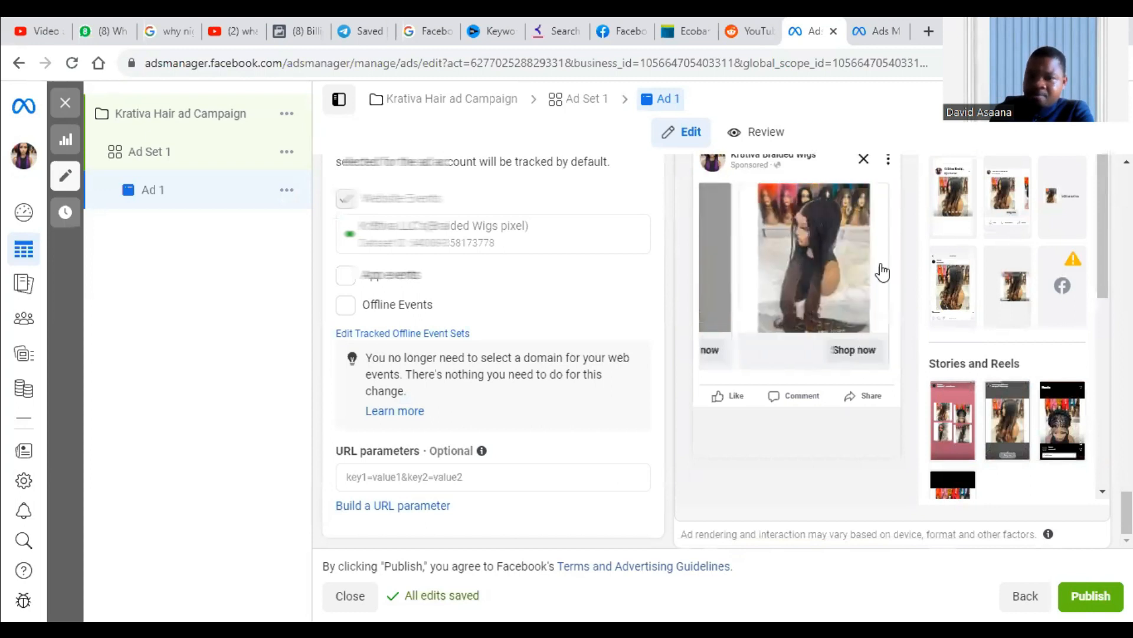
left_click(714, 228)
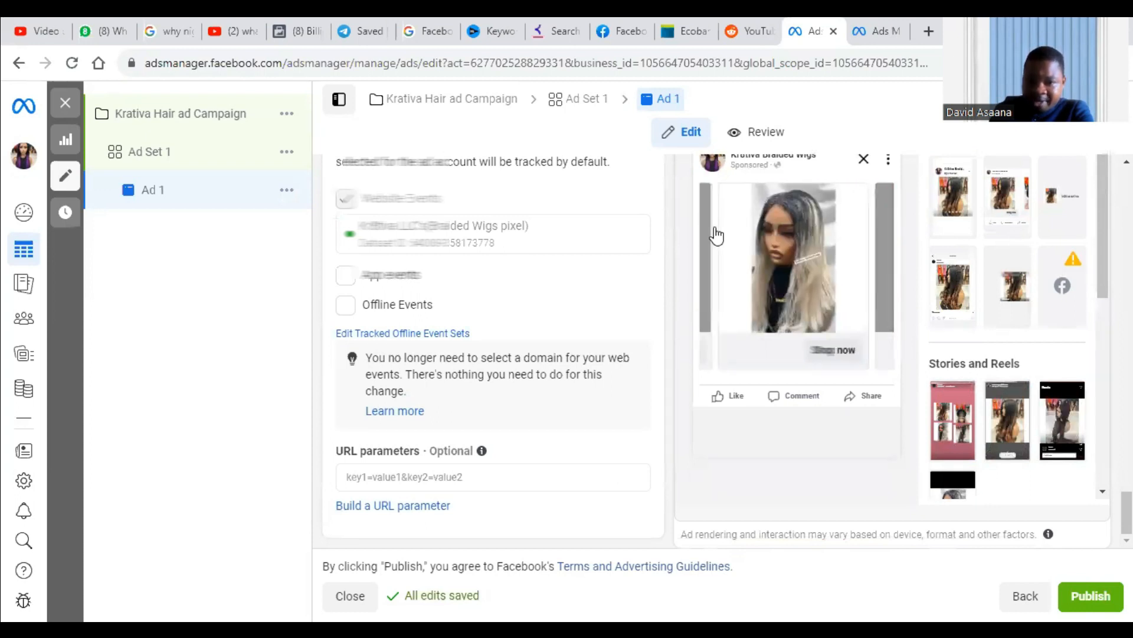
left_click(715, 228)
left_click(715, 228)
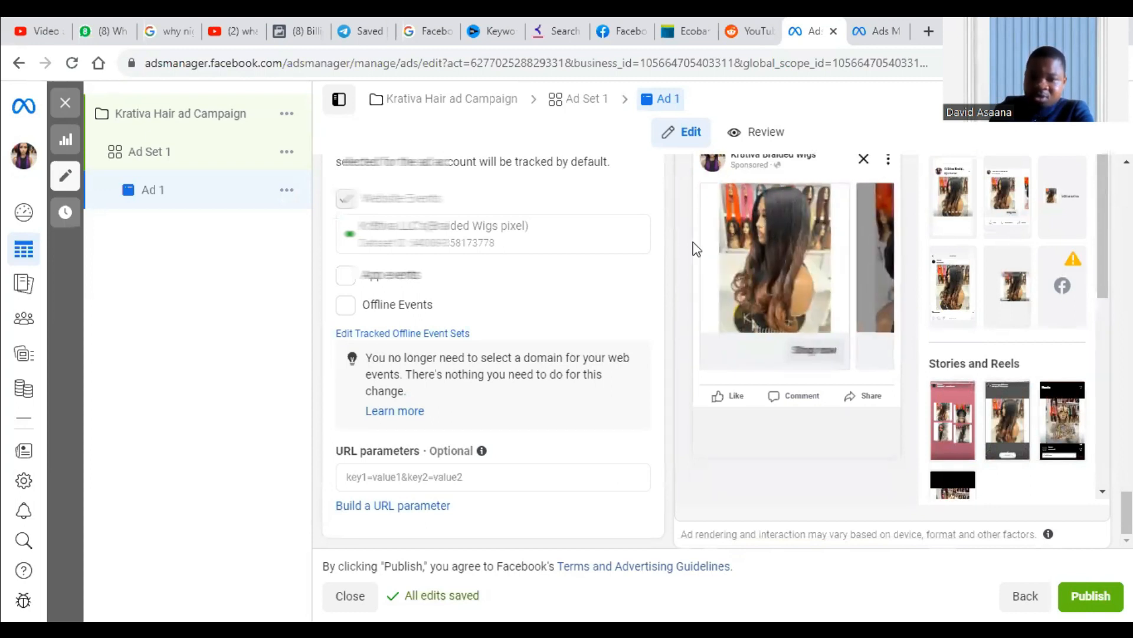
Change the catalog carousel's product set to Loose Braids and look over the other available sets.
scroll(693, 245, "up", 5)
scroll(479, 378, "up", 10)
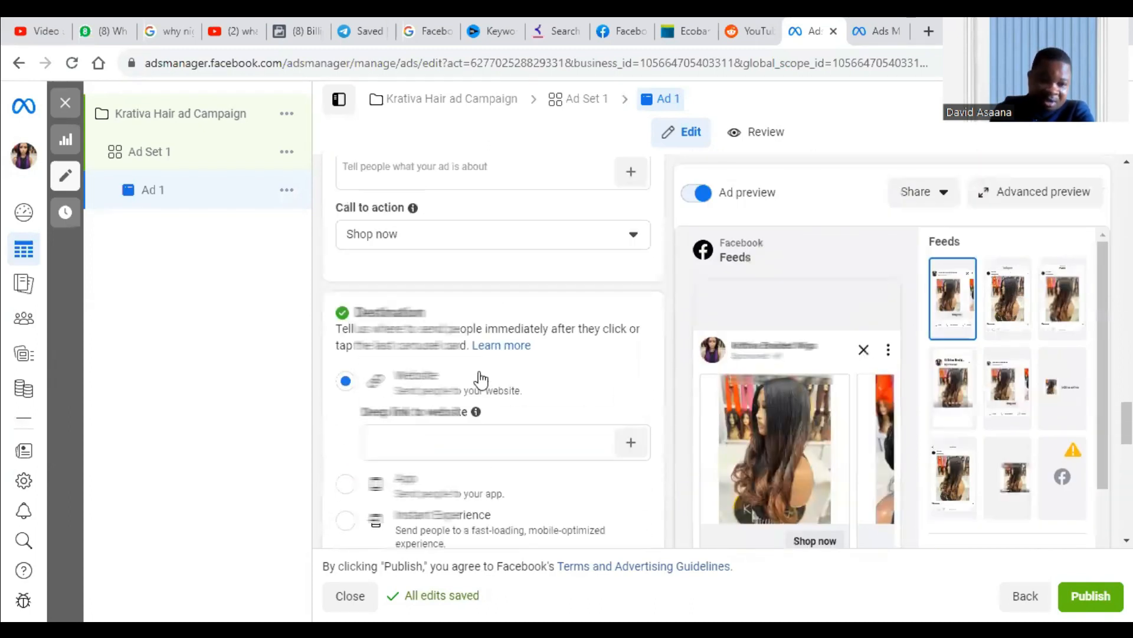
scroll(530, 377, "up", 10)
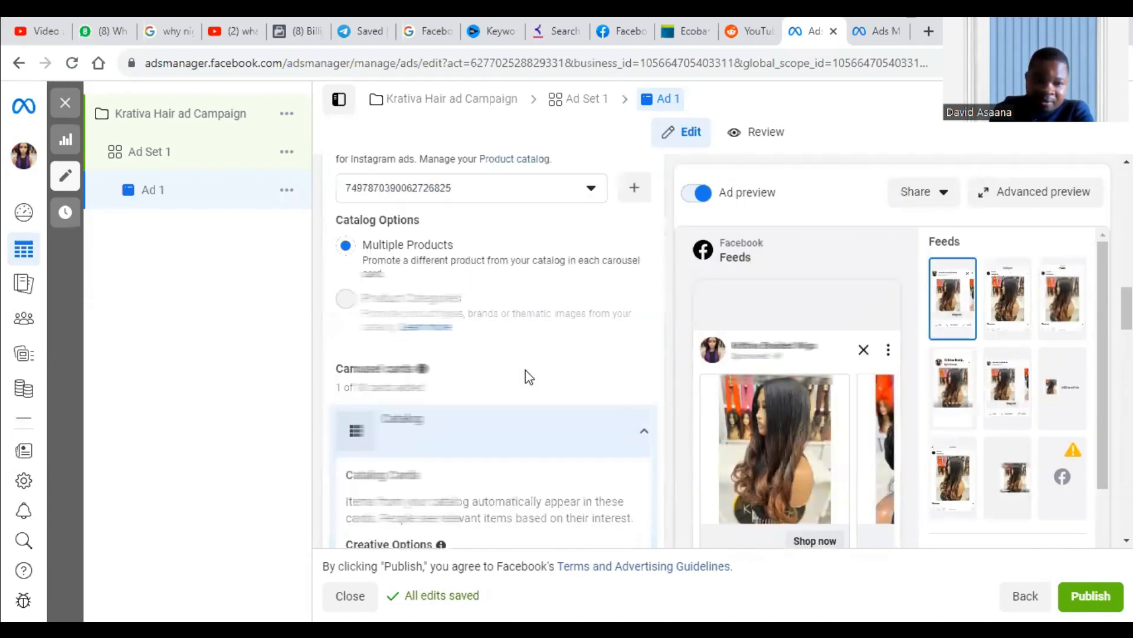
left_click(539, 288)
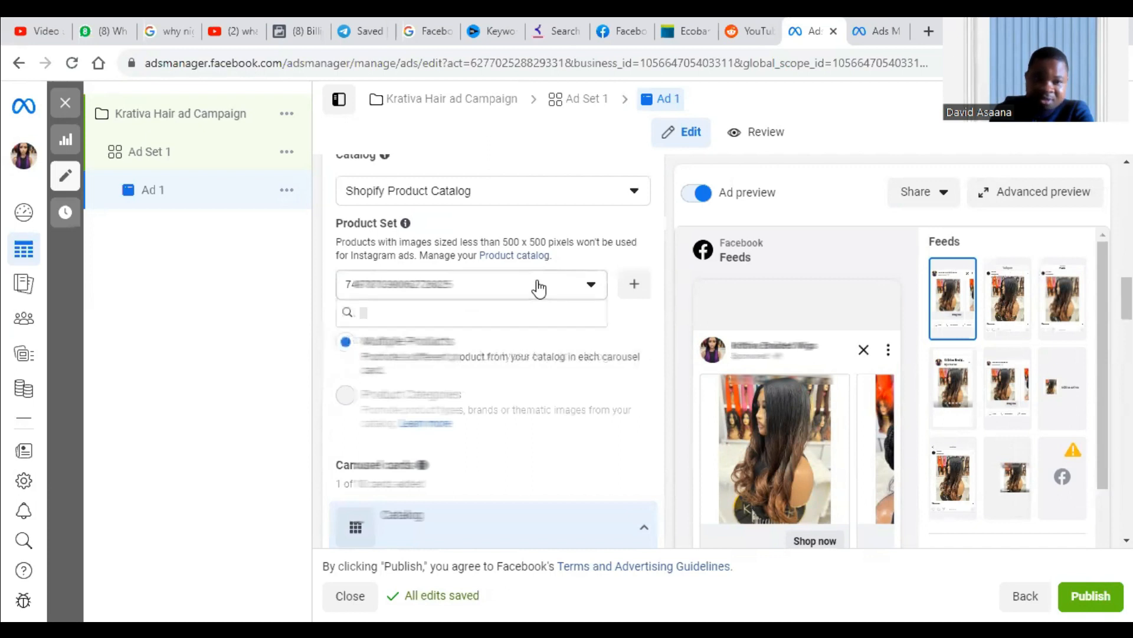
scroll(454, 449, "down", 5)
scroll(454, 449, "down", 3)
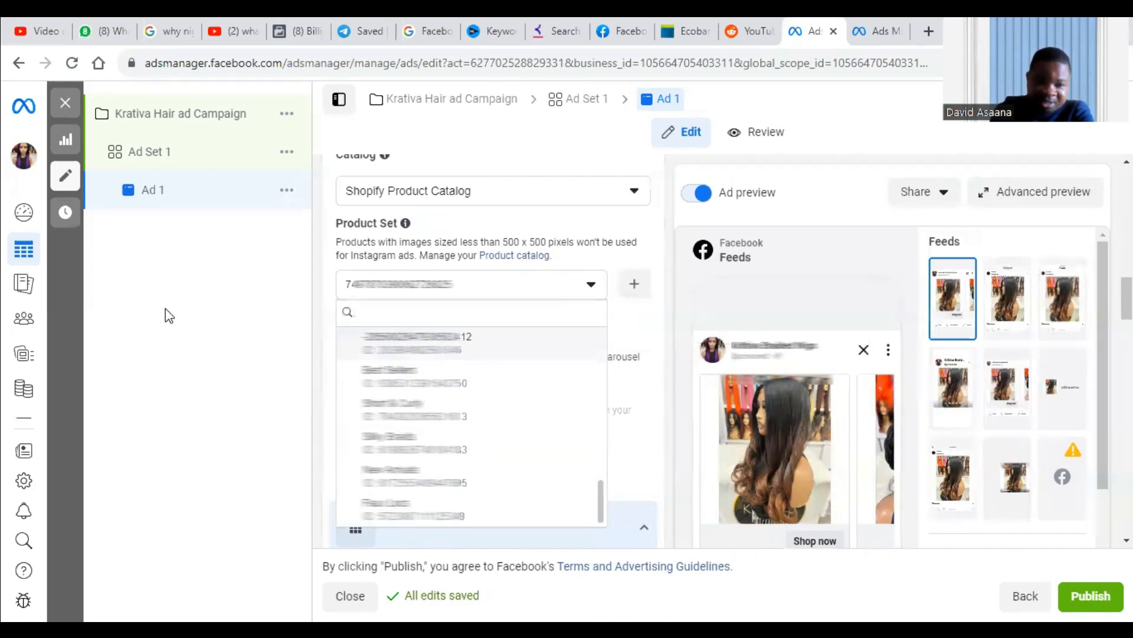
left_click(158, 306)
left_click(527, 295)
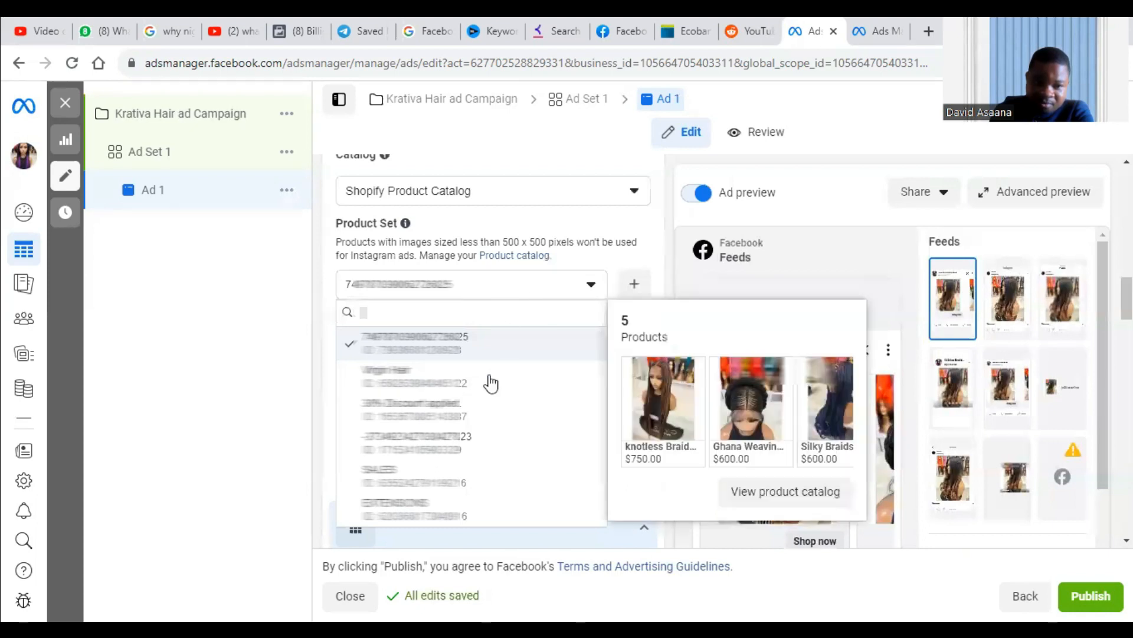
left_click(489, 387)
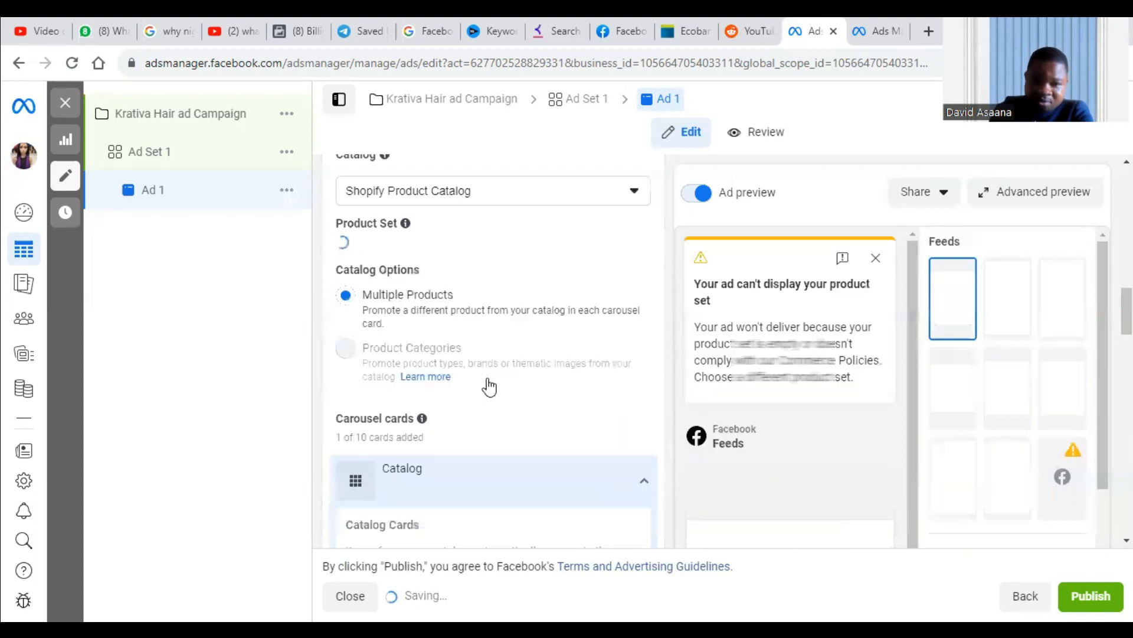
scroll(520, 413, "up", 3)
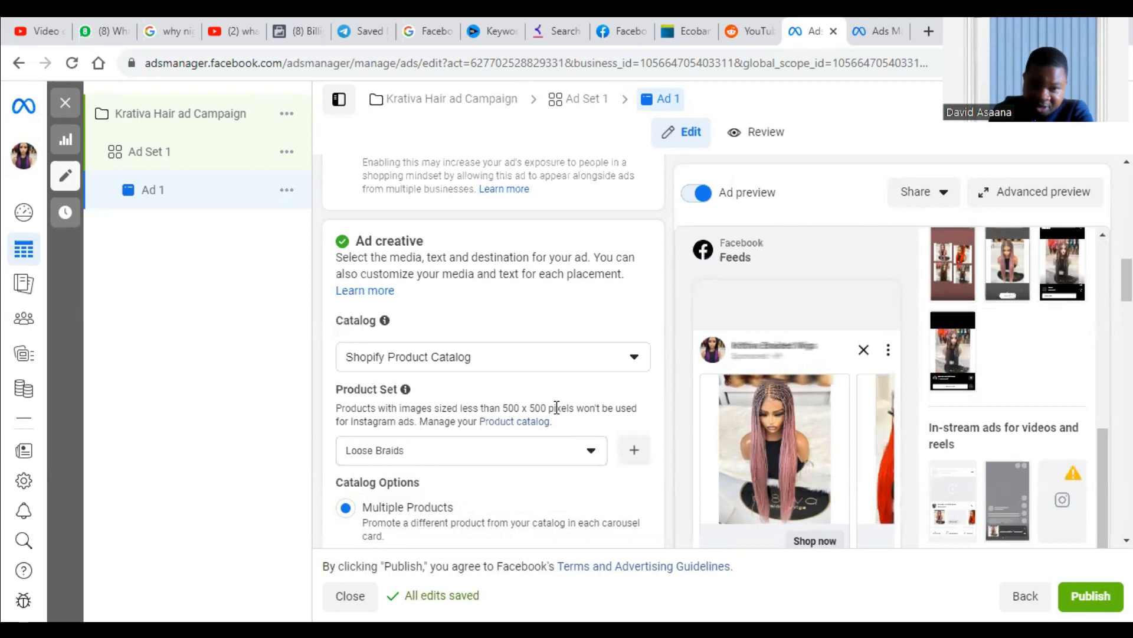
left_click(485, 453)
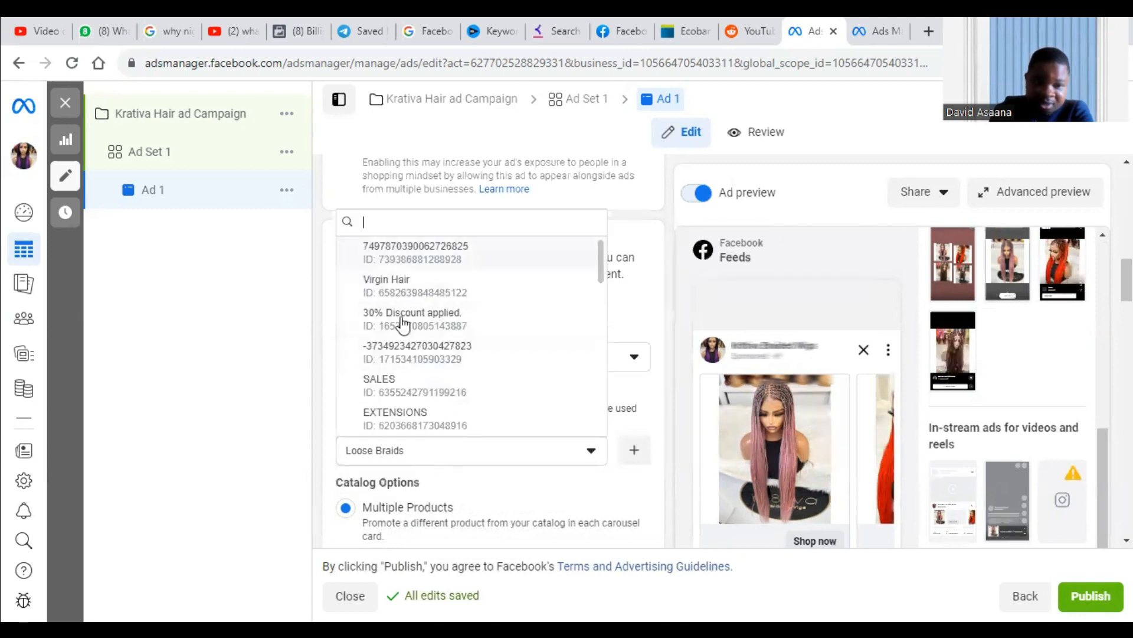
left_click(222, 322)
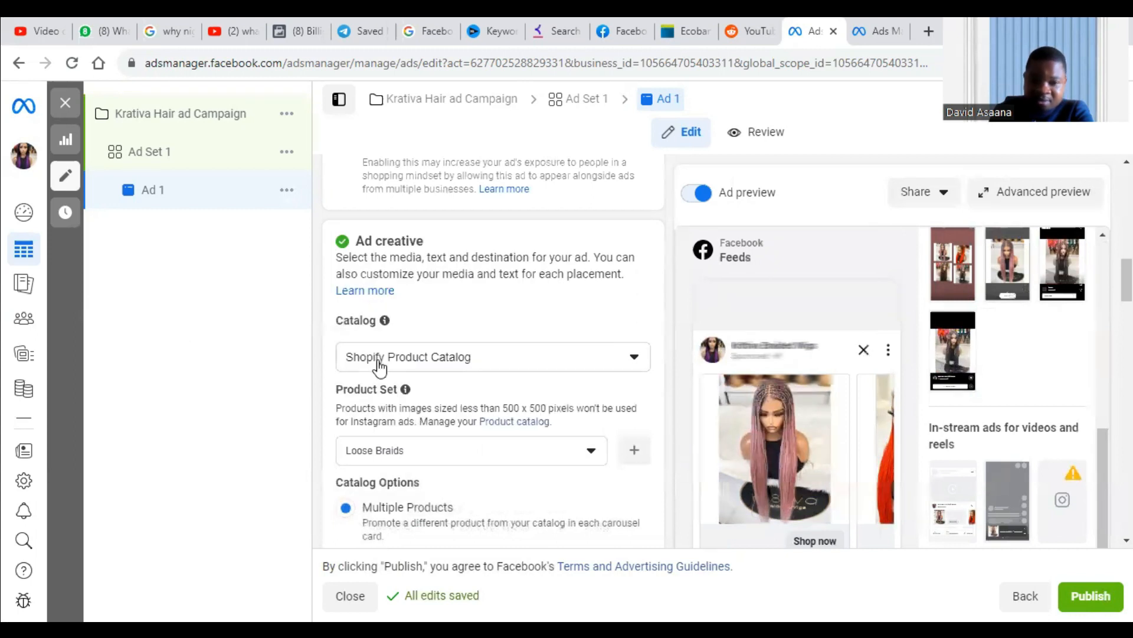
Switch the ad's creative source from Catalog to Manual upload.
scroll(390, 360, "down", 3)
scroll(414, 348, "up", 10)
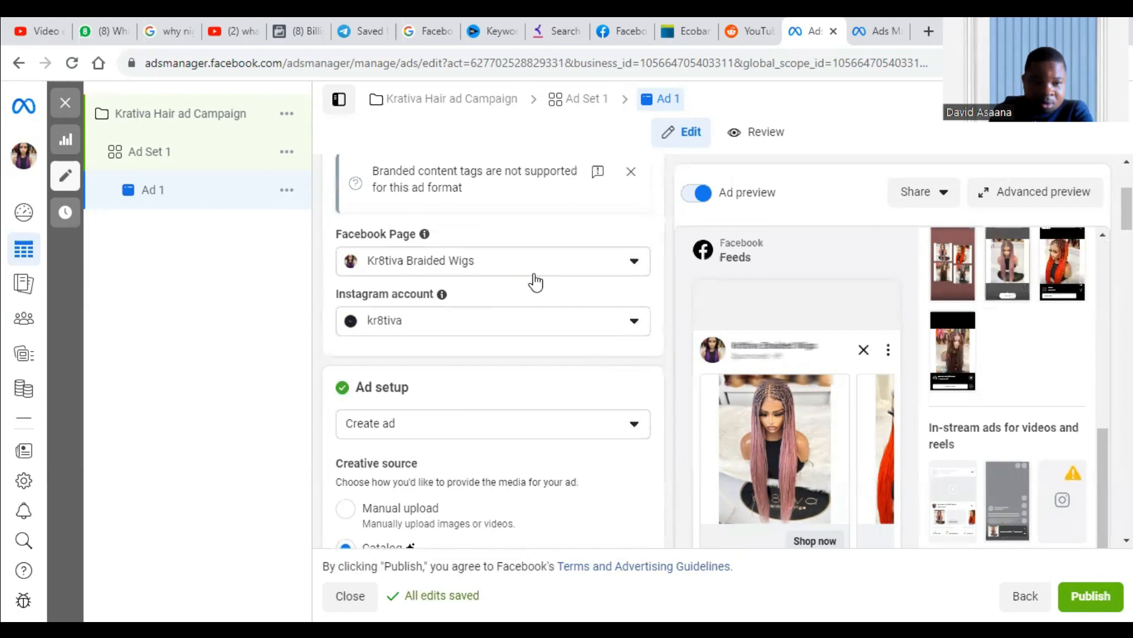
scroll(485, 366, "down", 1)
scroll(362, 295, "down", 3)
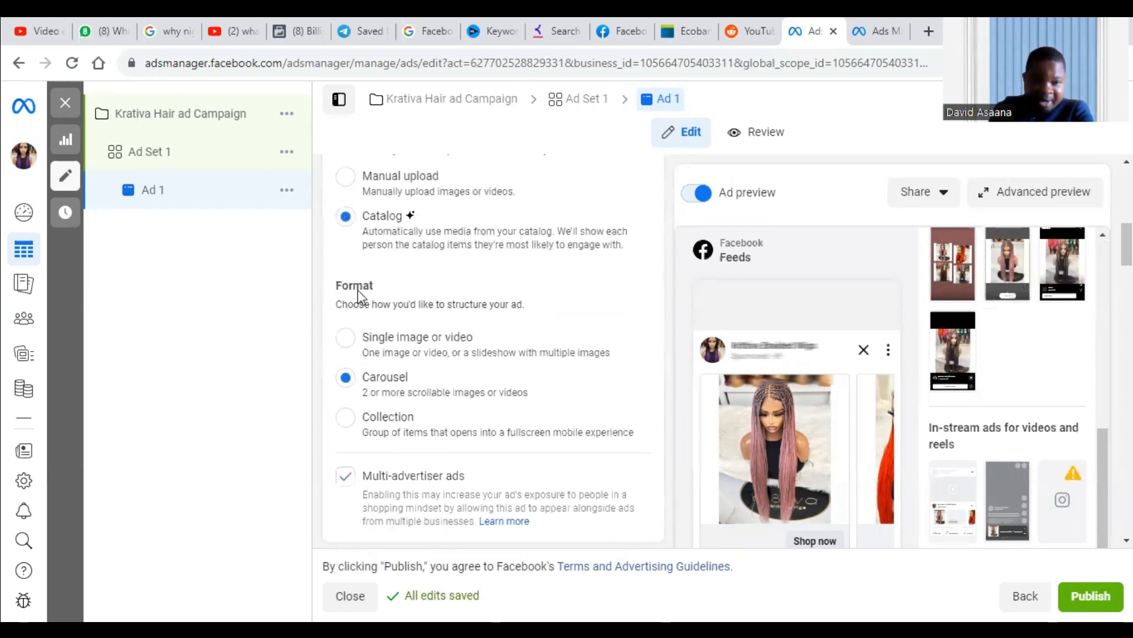
scroll(358, 265, "up", 2)
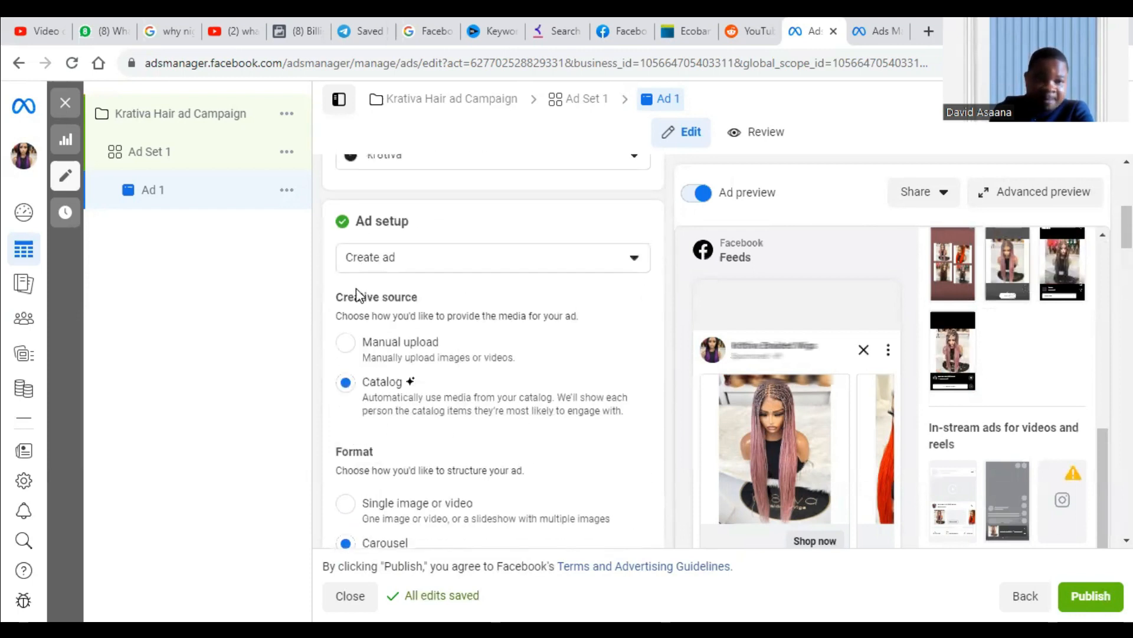
left_click(346, 341)
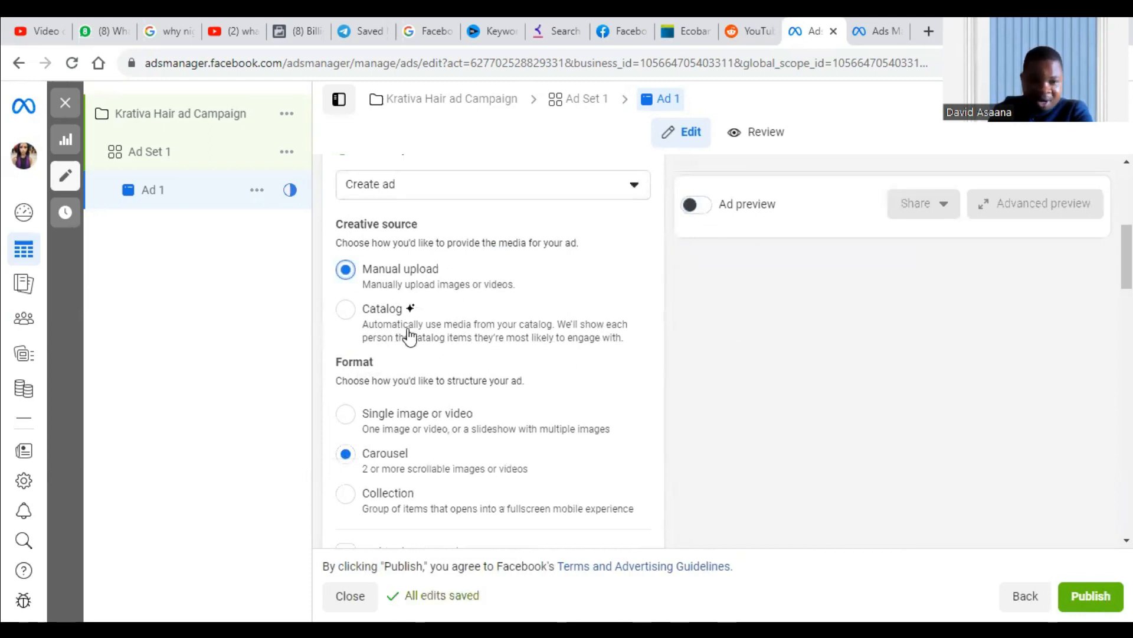
Add the brown braided wig image Untitled design (13).jpg from the account images as the first carousel card.
scroll(602, 348, "down", 10)
scroll(496, 361, "up", 5)
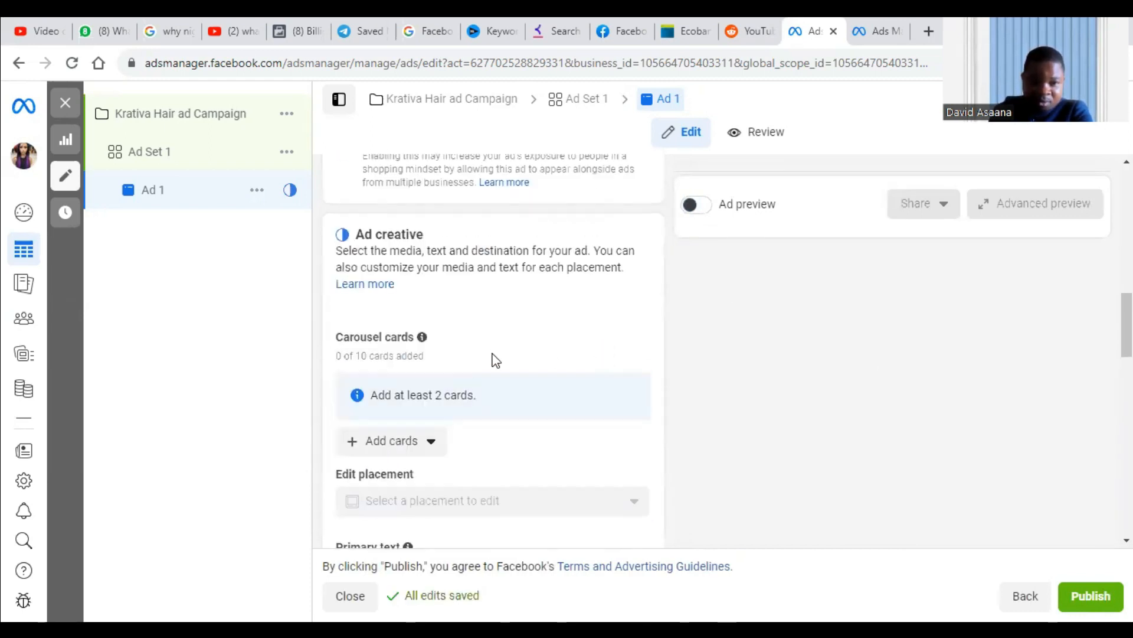
left_click(399, 440)
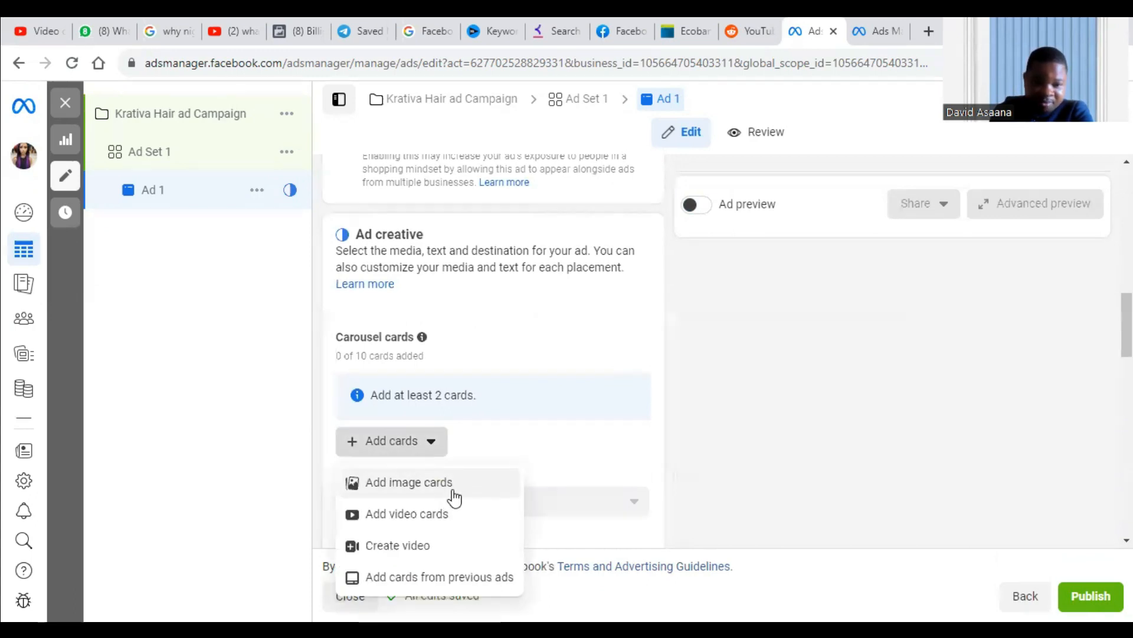
left_click(455, 498)
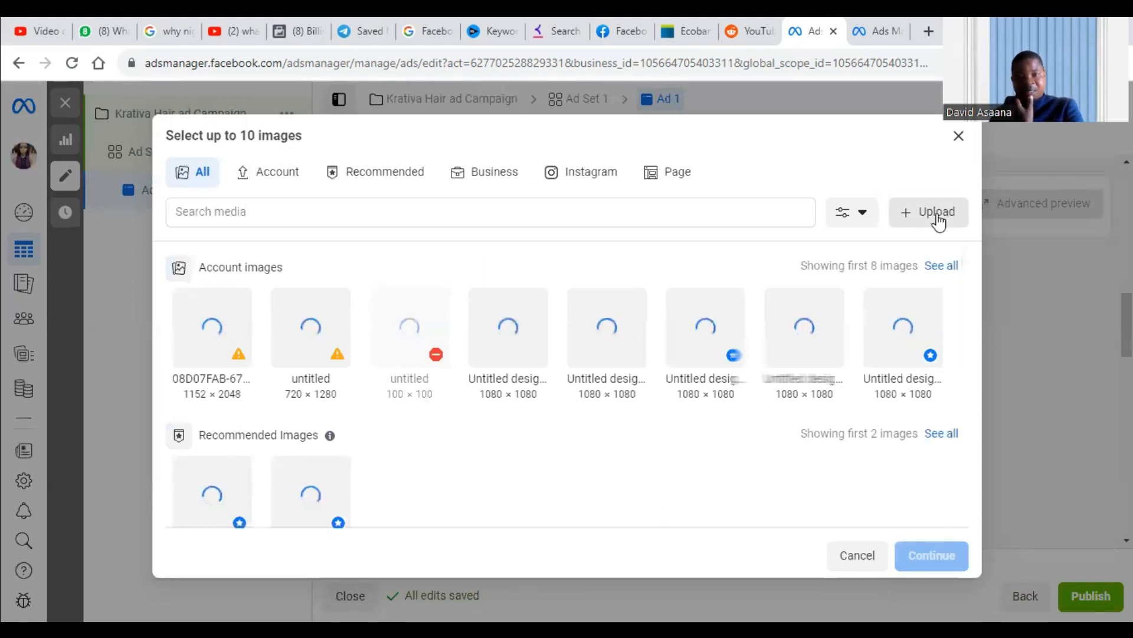
left_click(919, 322)
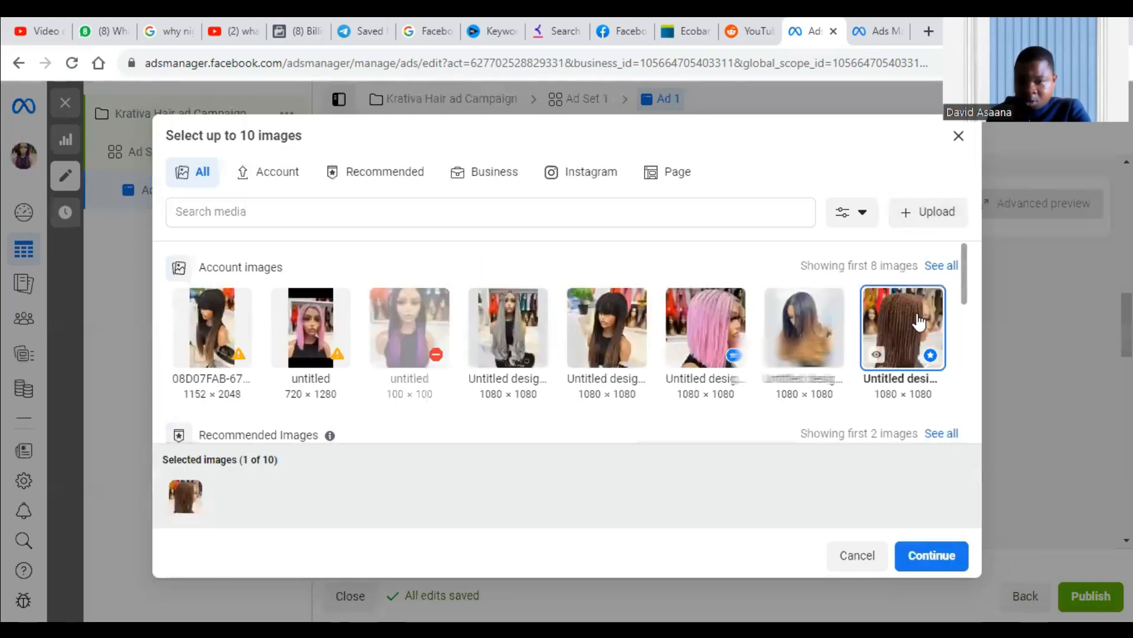
left_click(947, 562)
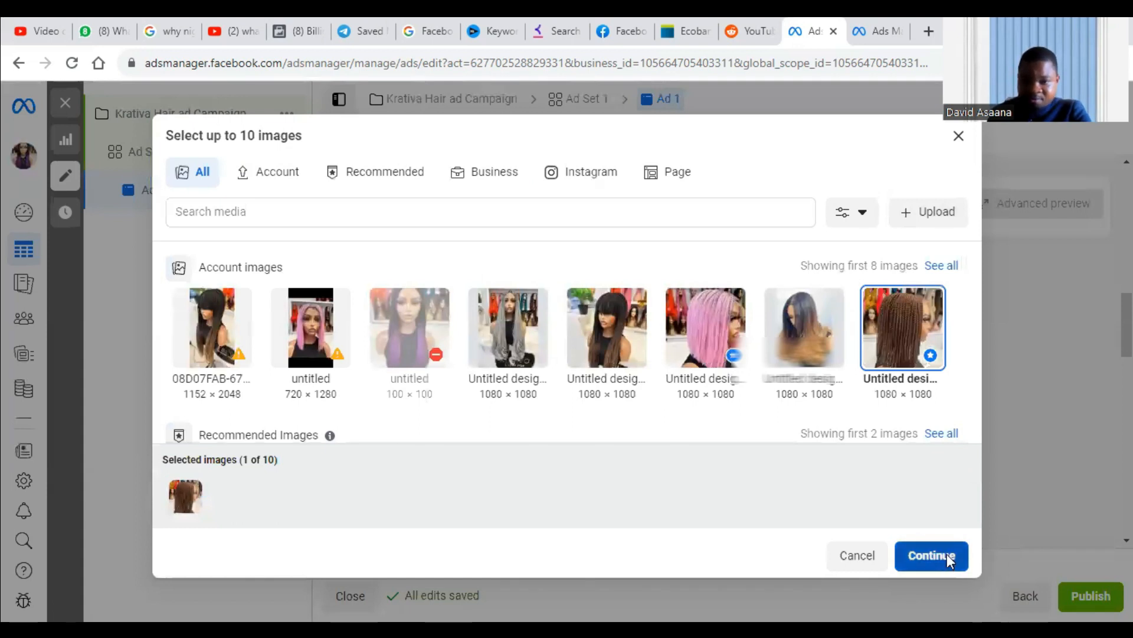
Add the black-to-blonde wig image Untitled design (16).jpg as the second carousel card.
scroll(538, 445, "down", 4)
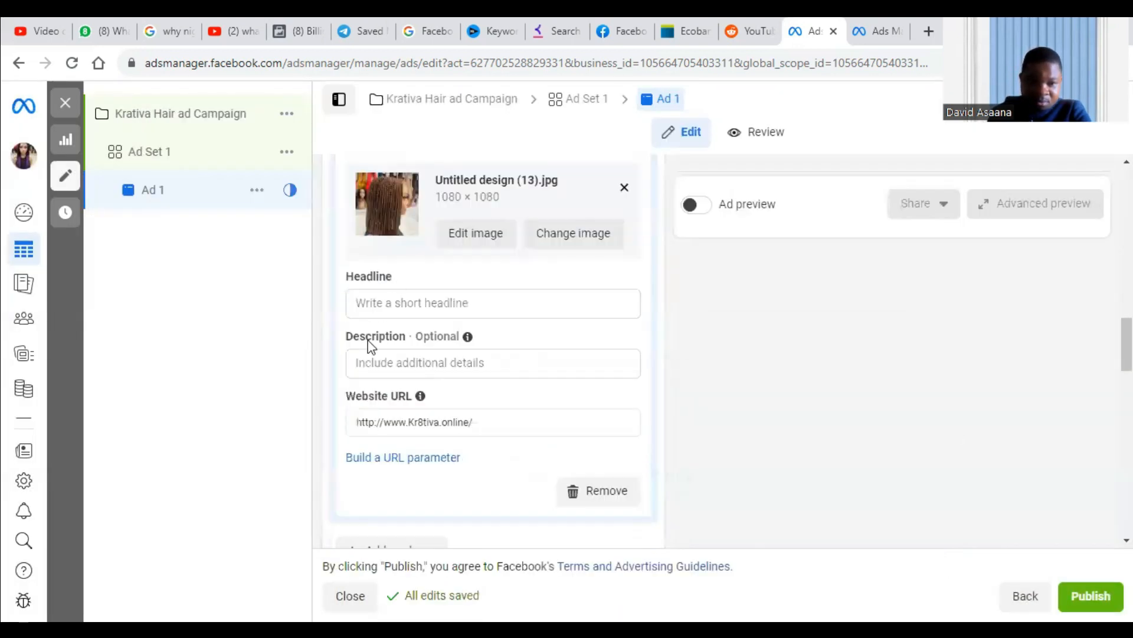
scroll(371, 346, "down", 4)
left_click(434, 304)
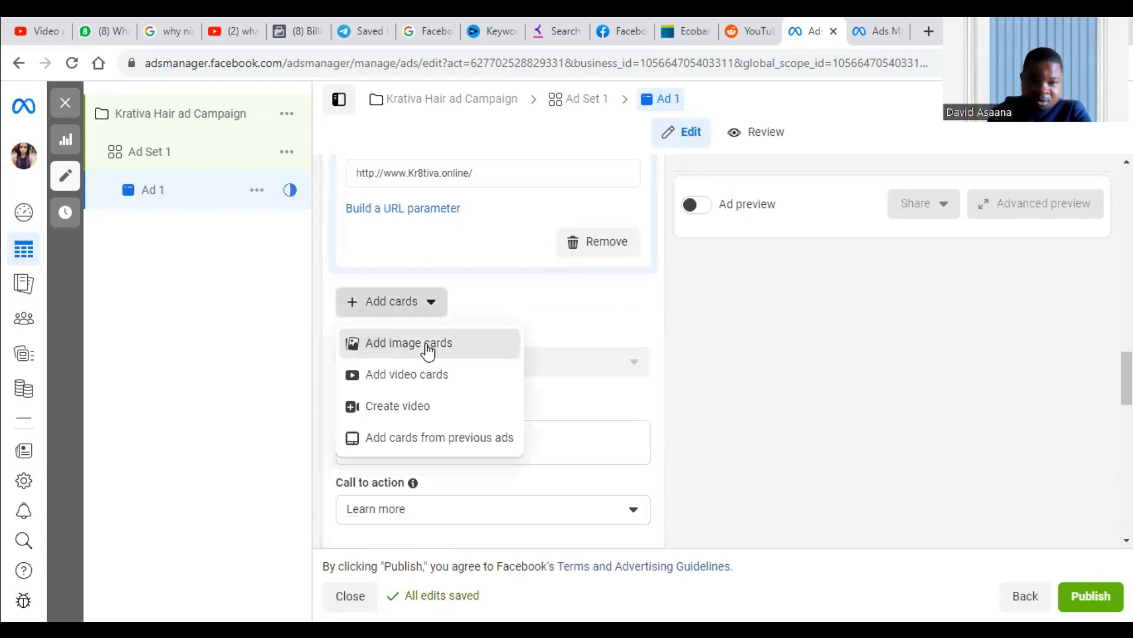
left_click(428, 349)
left_click(778, 352)
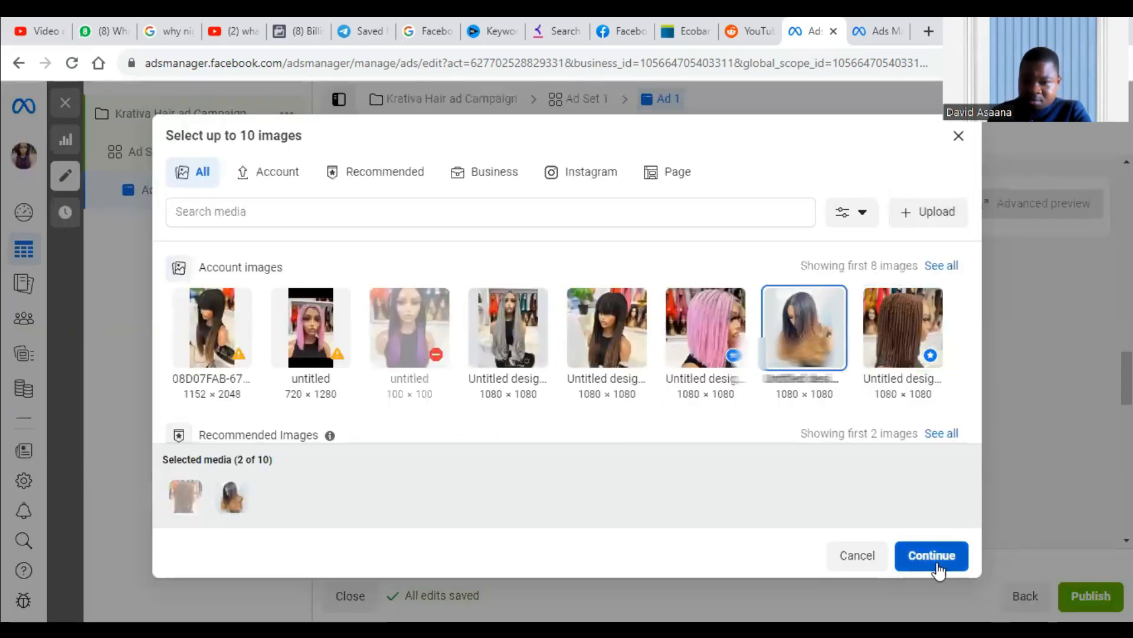
left_click(943, 565)
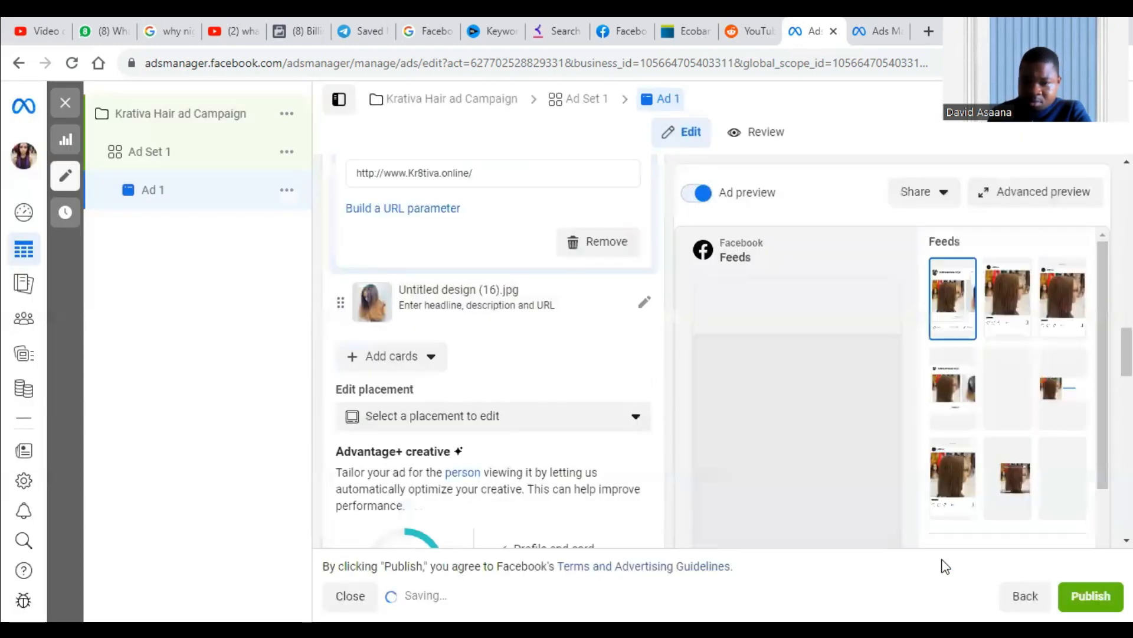
Add the pink braided wig image Untitled design (14).jpg as the third carousel card.
left_click(401, 366)
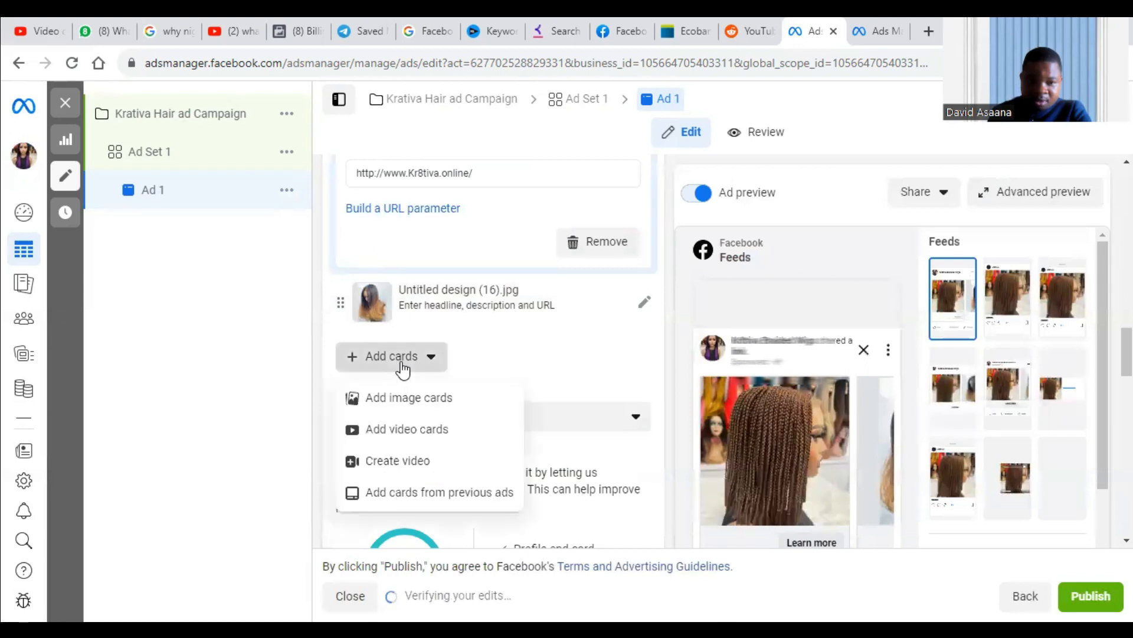
left_click(407, 407)
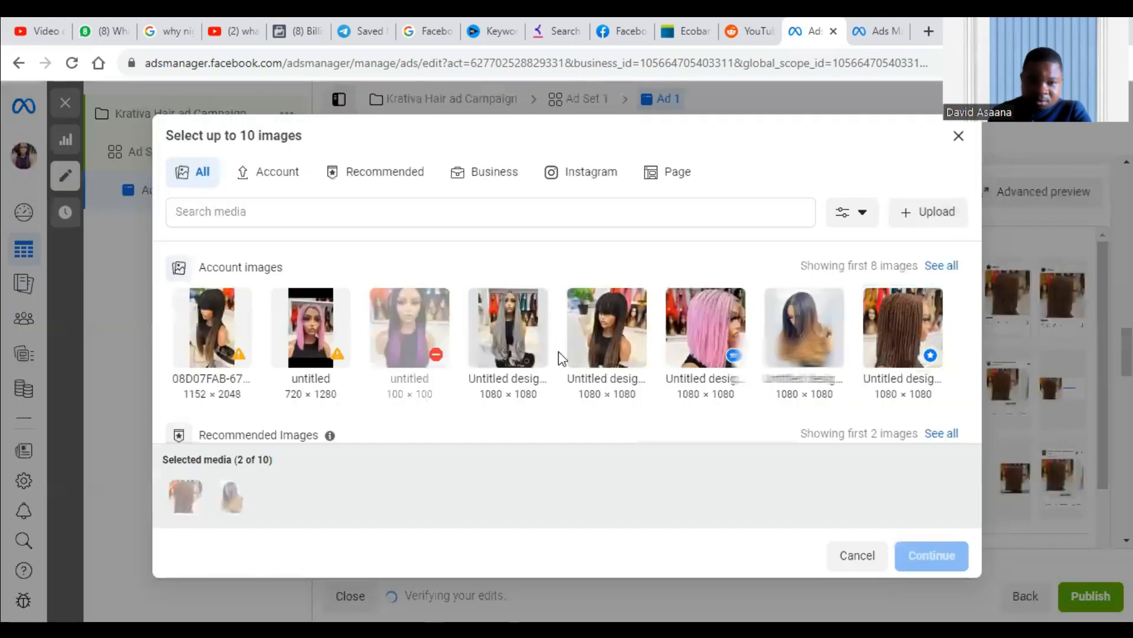
left_click(705, 328)
left_click(932, 555)
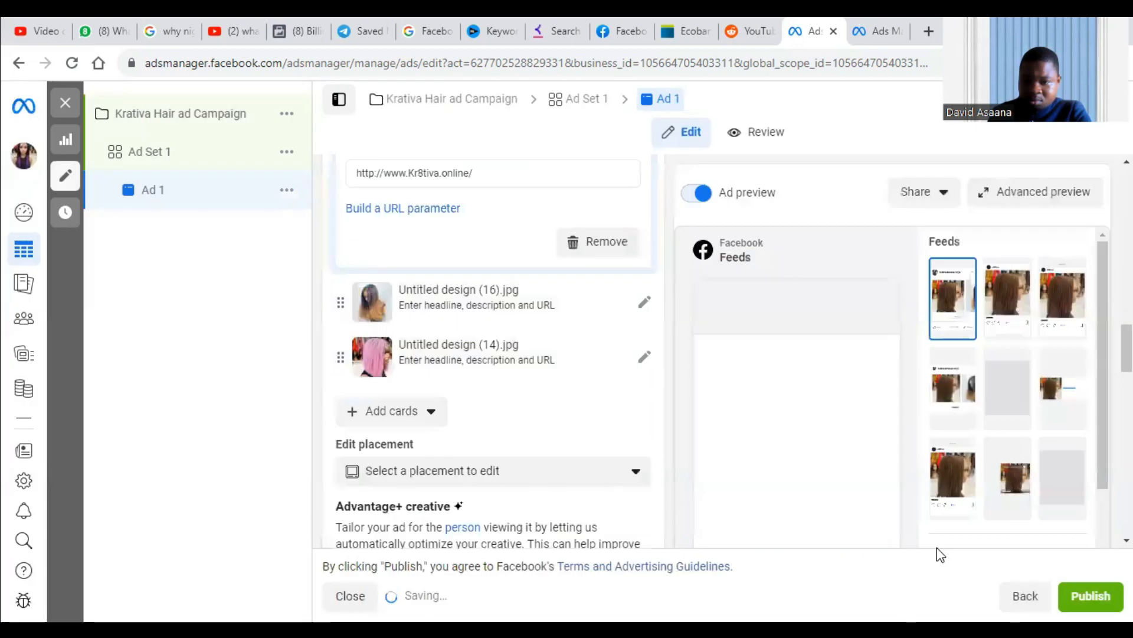
Check the uploaded image cards in the ad's carousel preview and return to the first card.
scroll(547, 410, "down", 5)
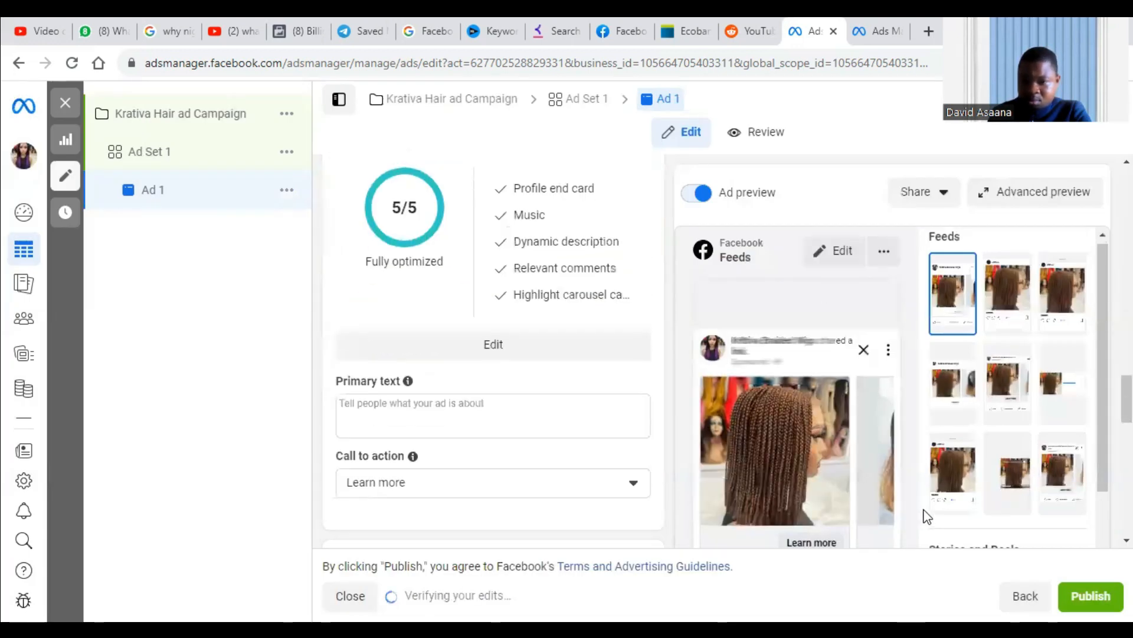
scroll(921, 505, "down", 10)
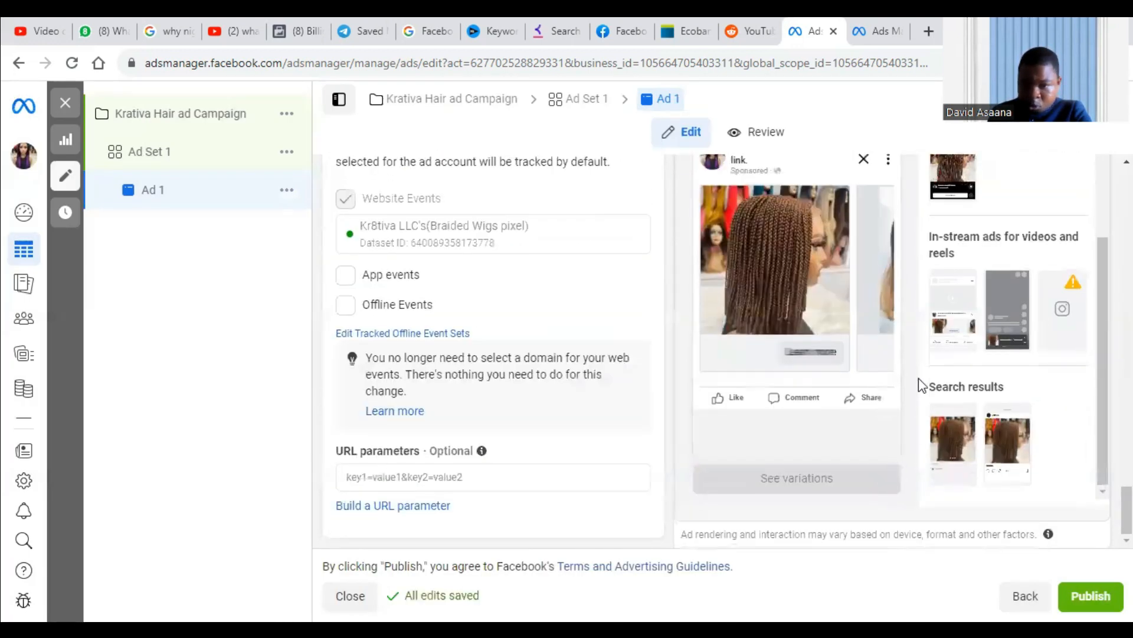
left_click(866, 303)
left_click(882, 289)
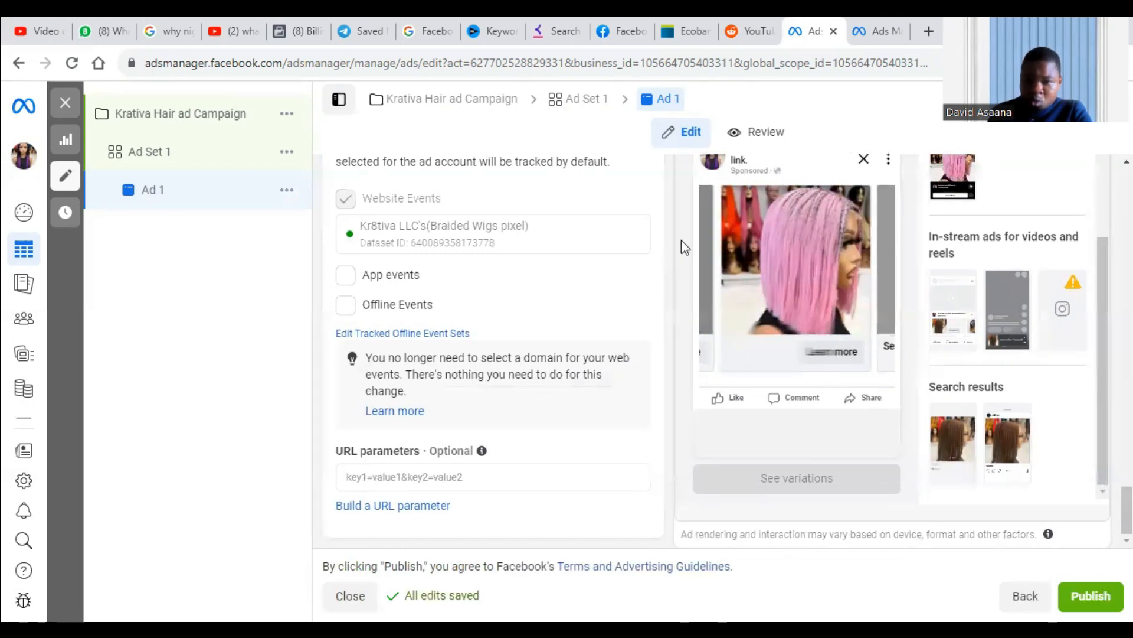
left_click(717, 253)
left_click(717, 253)
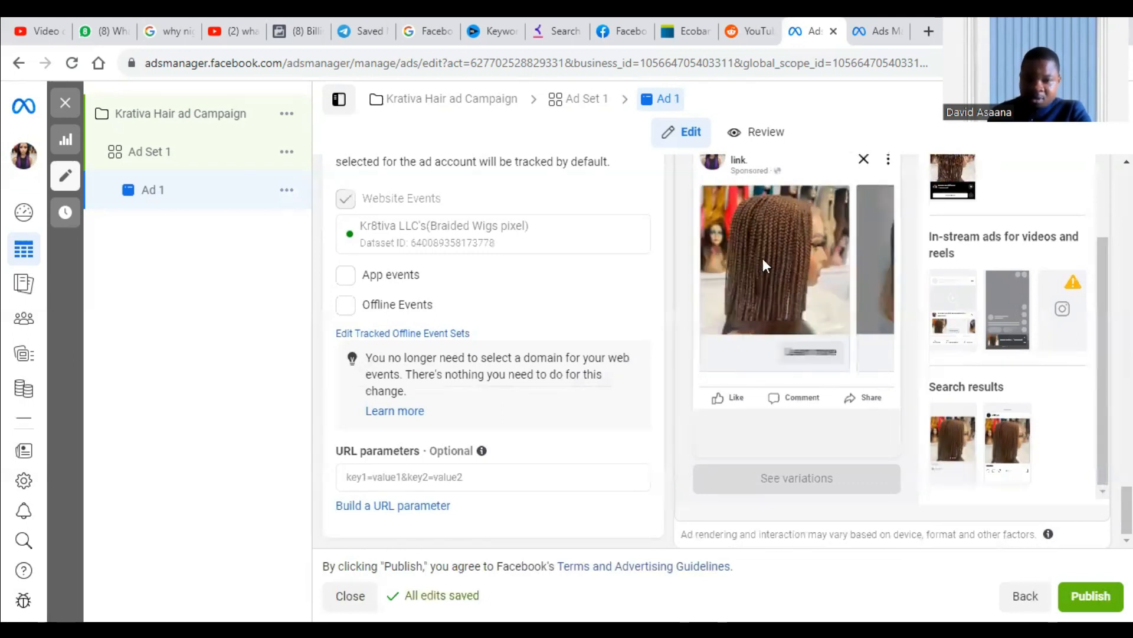
Fill the ad's primary text with the previous-ad suggestion beginning "Redefining luxury with braided wigs".
scroll(402, 354, "up", 10)
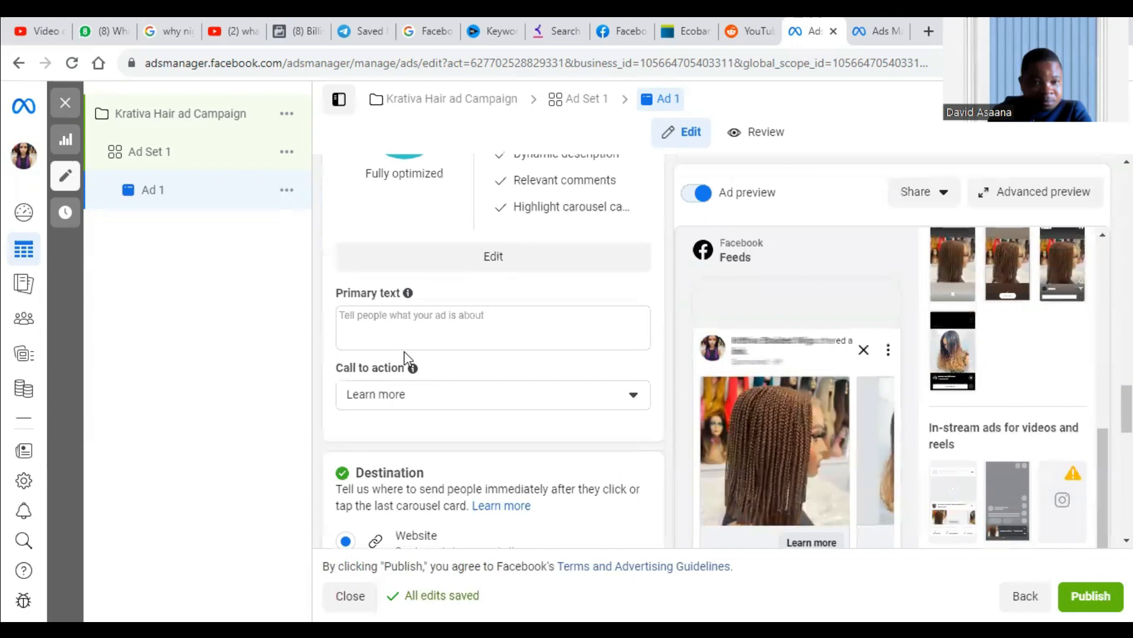
left_click(425, 413)
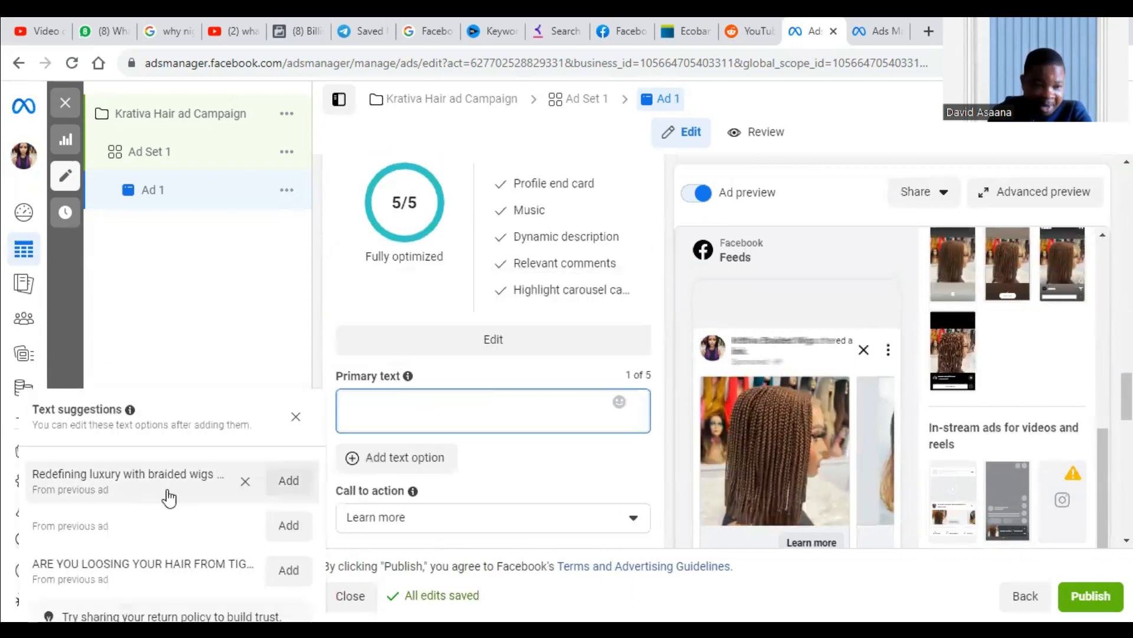
left_click(277, 491)
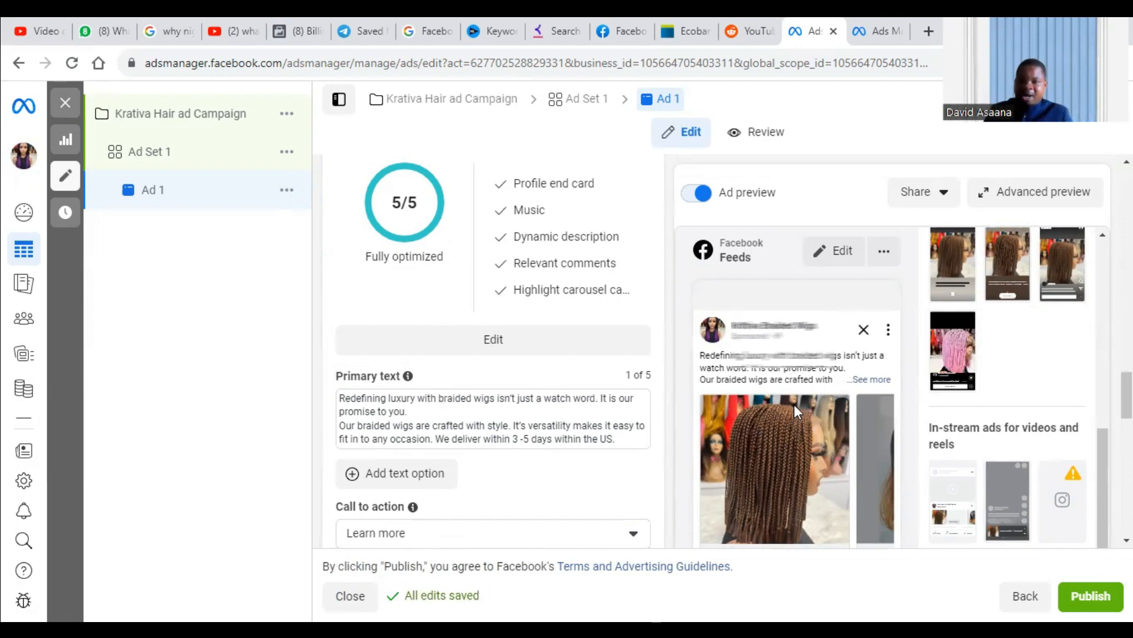
Preview the ad's destination website from its See more URL in a separate browser tab and return to the ad editor.
scroll(851, 383, "down", 1)
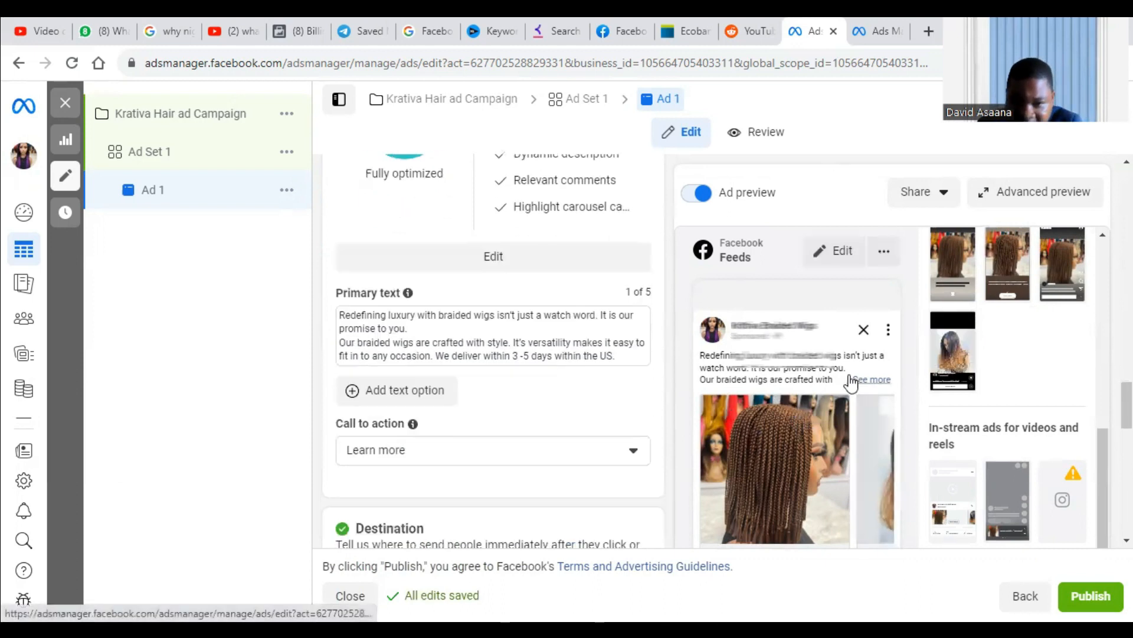
scroll(413, 392, "down", 5)
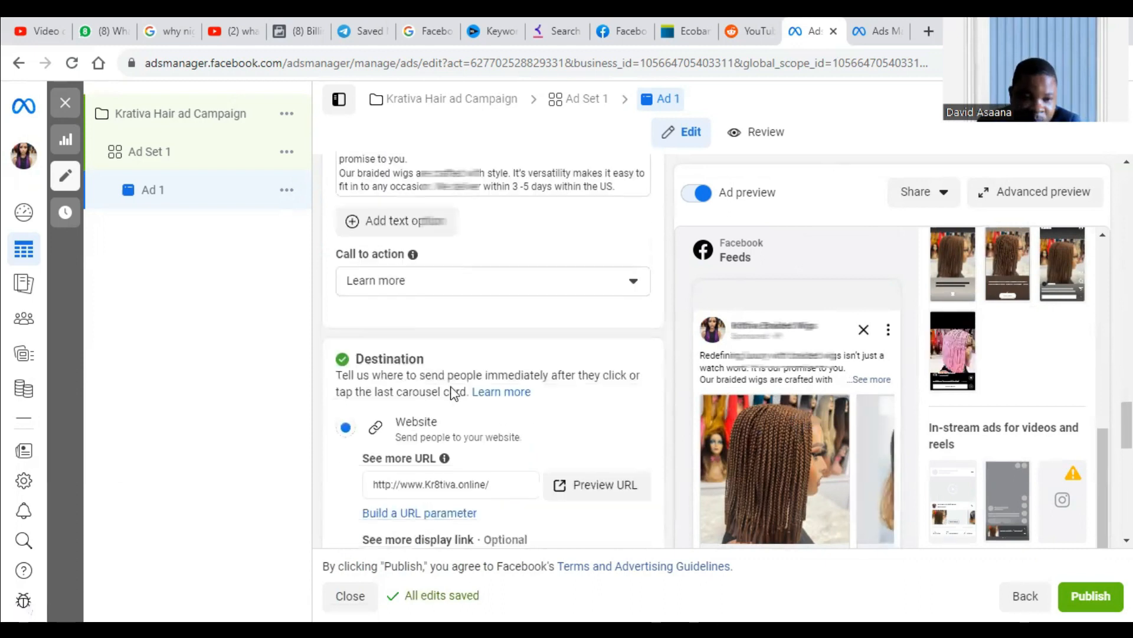
scroll(809, 441, "down", 3)
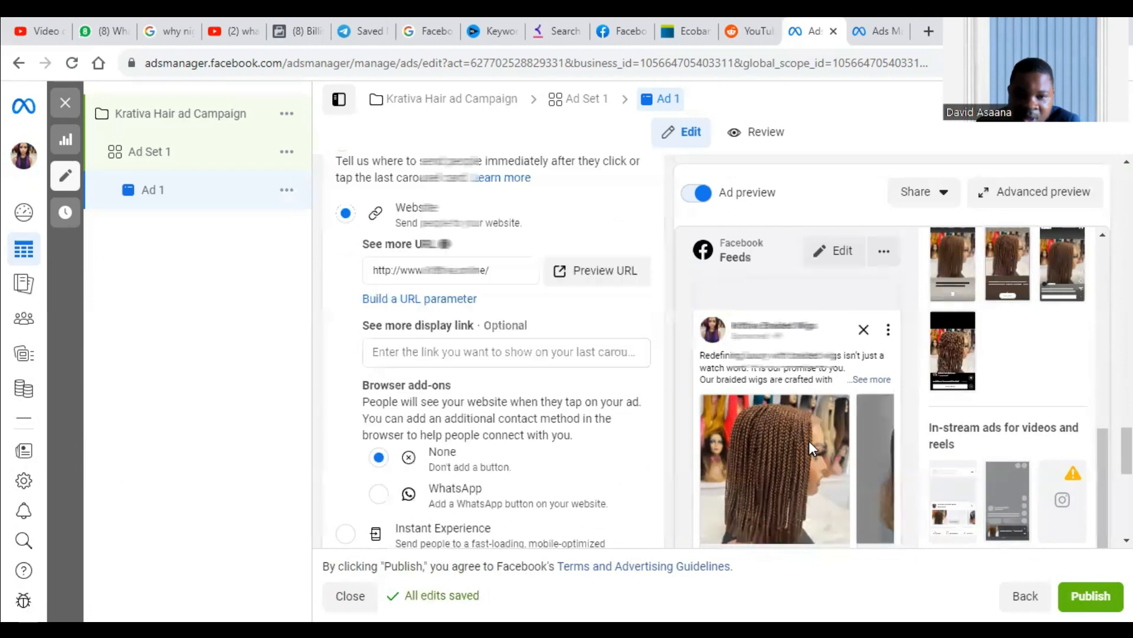
scroll(732, 434, "up", 3)
scroll(463, 422, "down", 1)
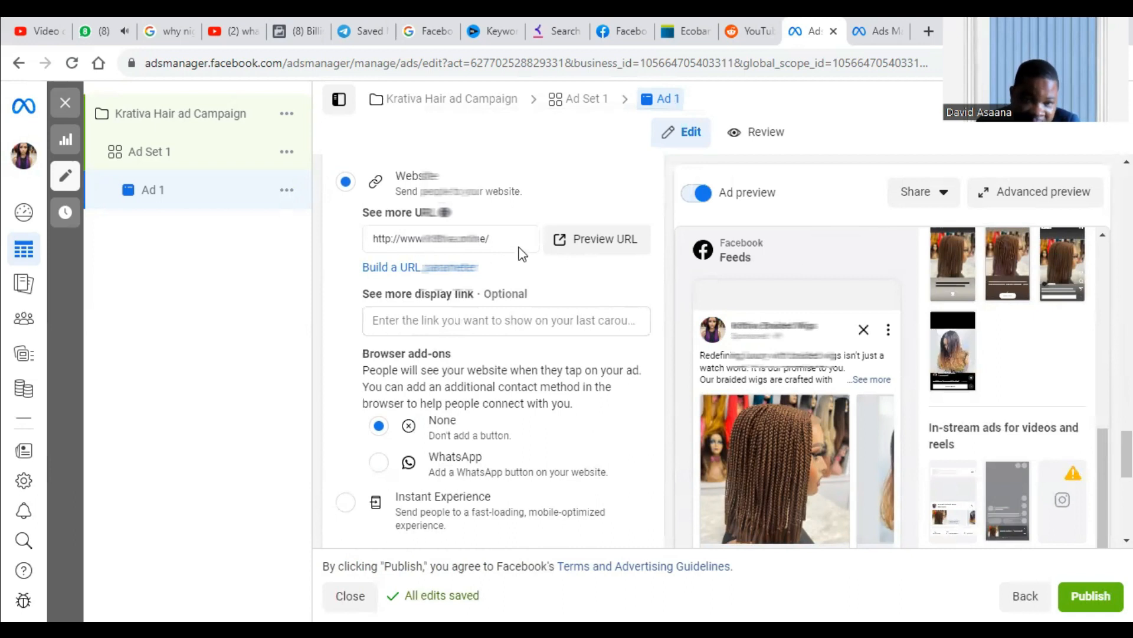
right_click(621, 238)
left_click(724, 258)
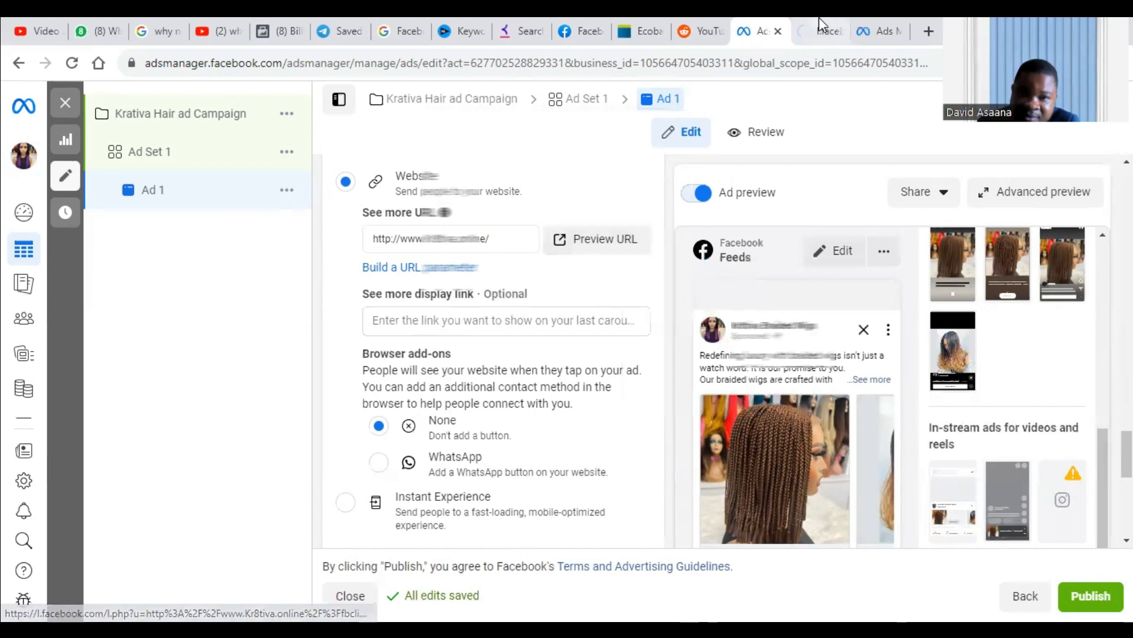
left_click(820, 23)
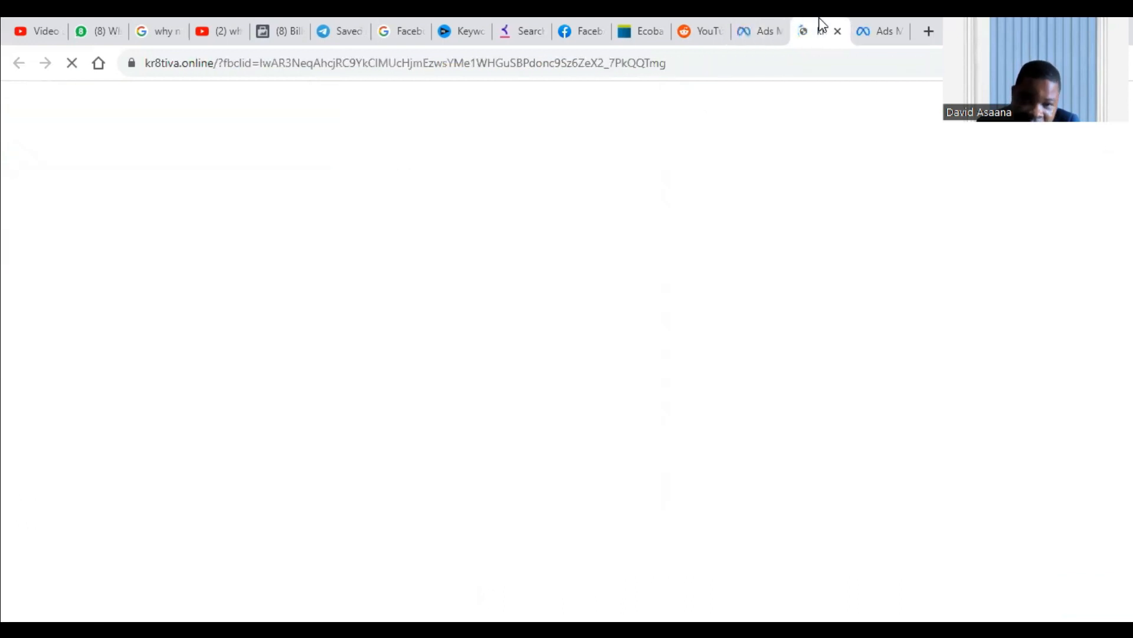
left_click(768, 24)
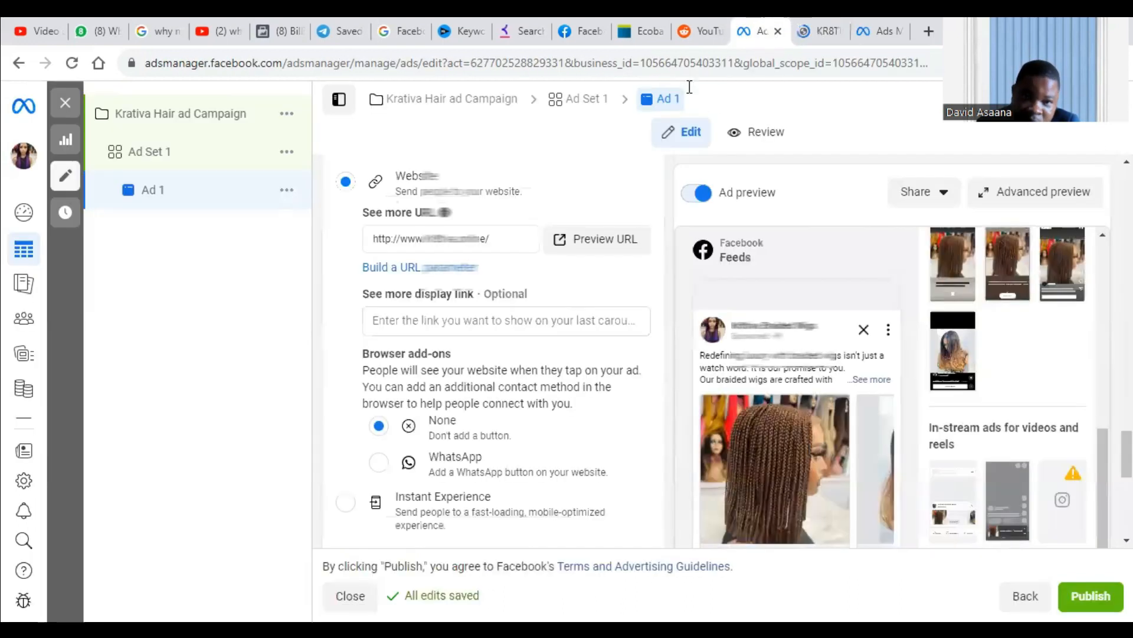
Review the ad's tracking section and the first carousel card's headline, description and website URL fields.
scroll(512, 312, "down", 4)
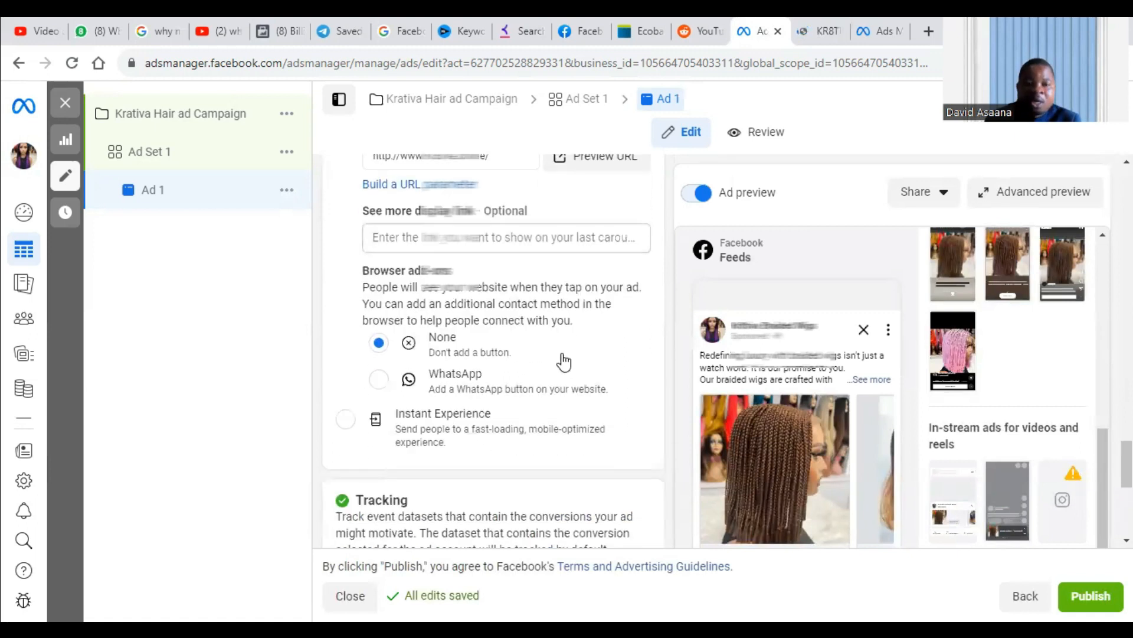
scroll(515, 354, "down", 3)
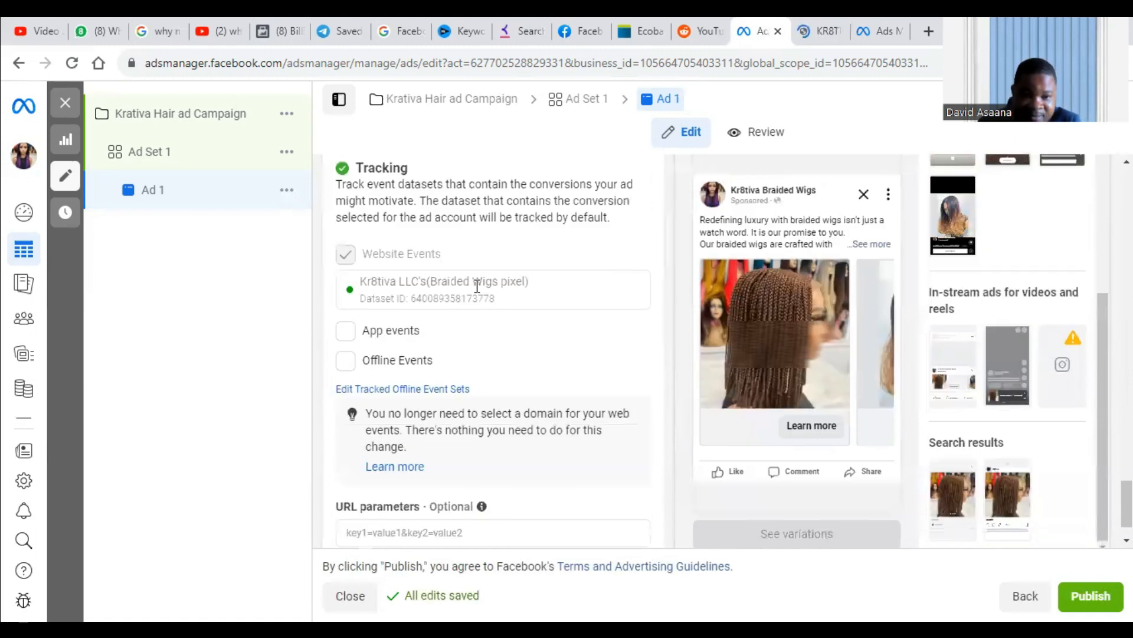
scroll(477, 290, "up", 10)
scroll(477, 294, "up", 10)
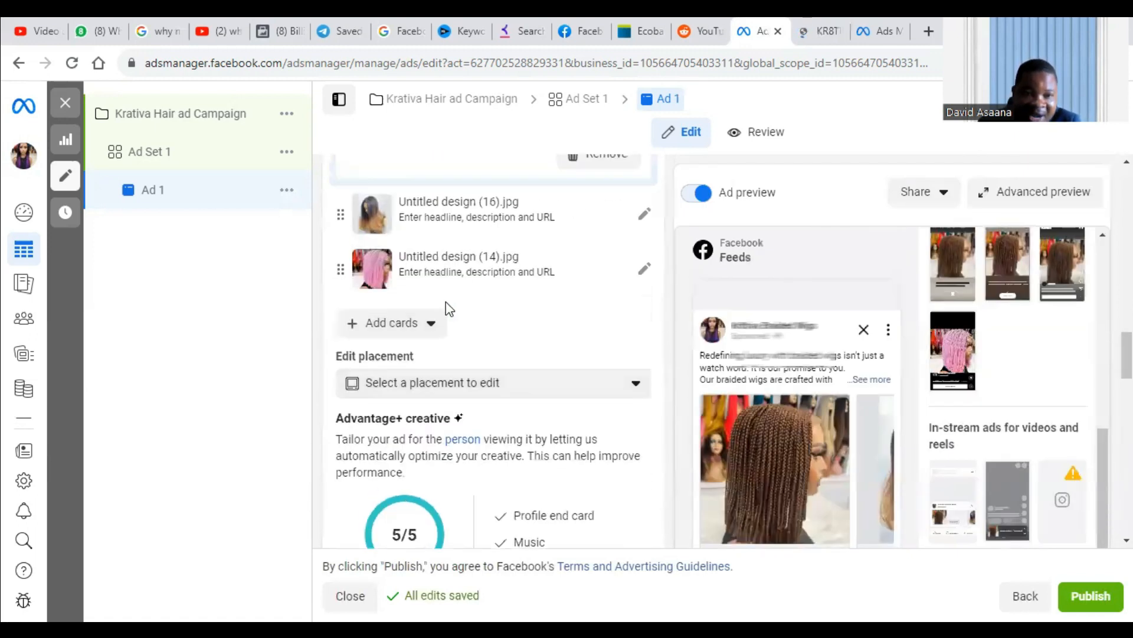
scroll(498, 275, "up", 1)
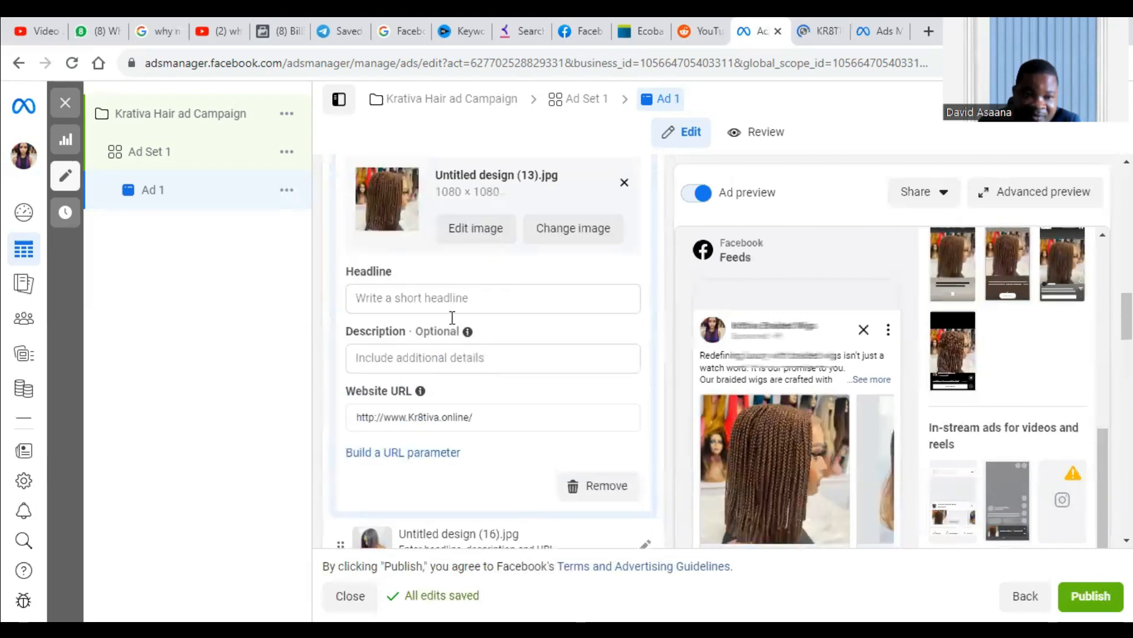
scroll(454, 296, "up", 3)
scroll(428, 444, "down", 1)
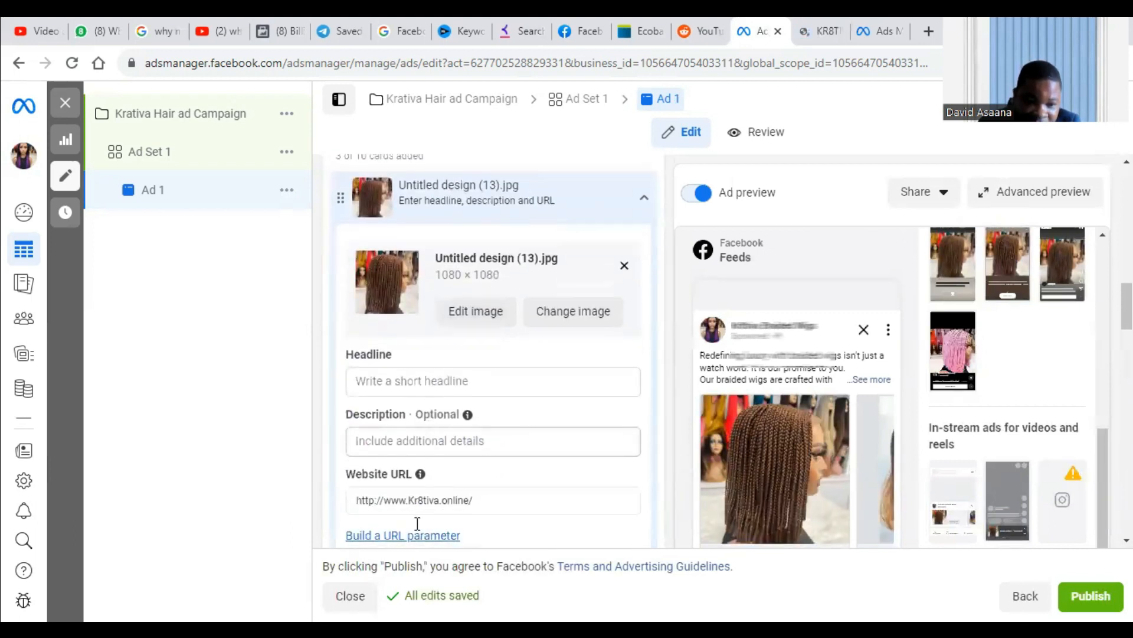
left_click(485, 500)
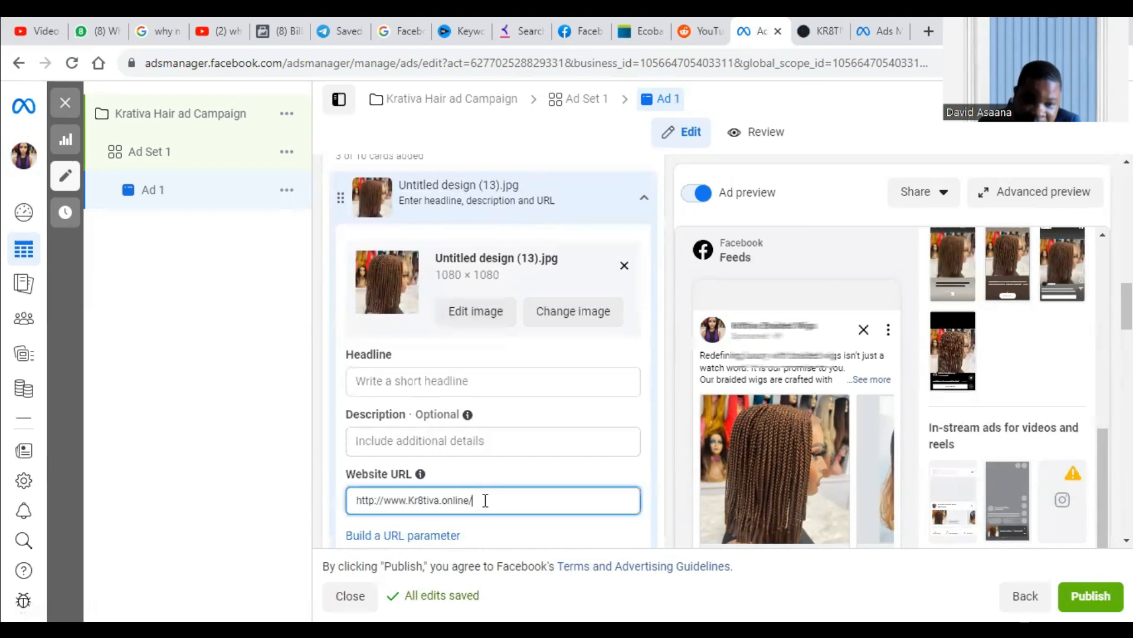
scroll(517, 499, "down", 3)
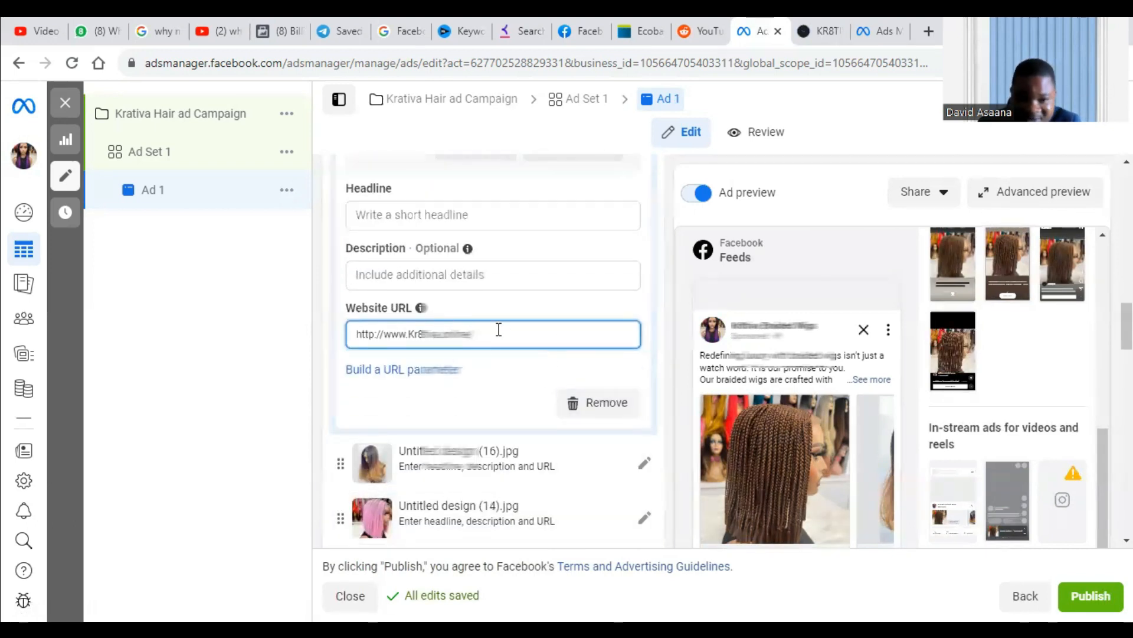
scroll(407, 217, "up", 3)
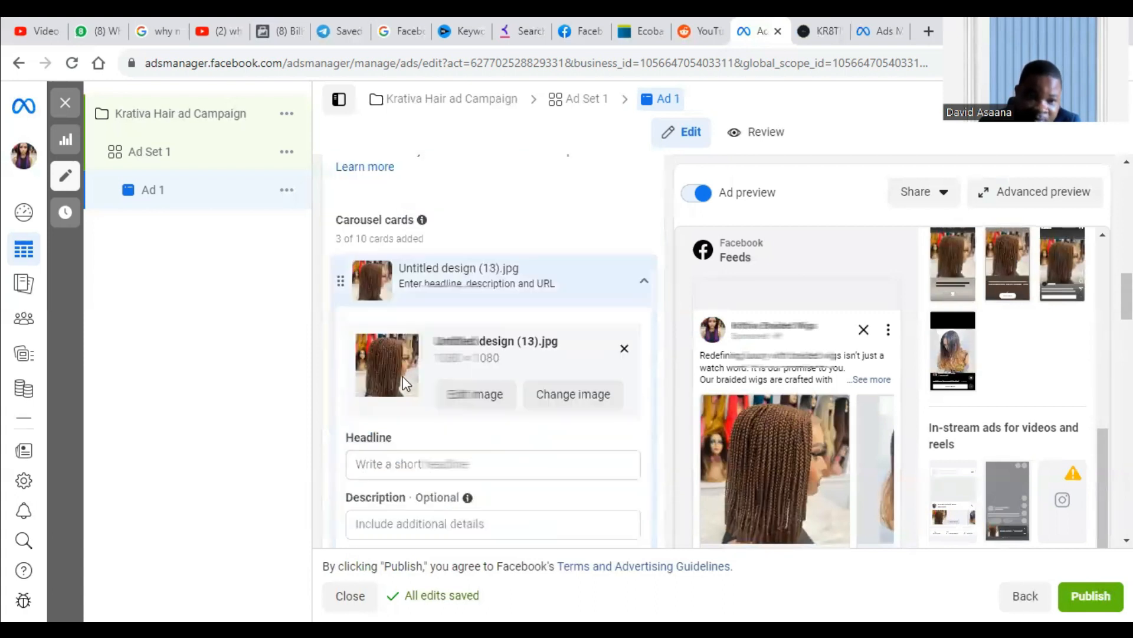
scroll(407, 379, "down", 3)
left_click(487, 365)
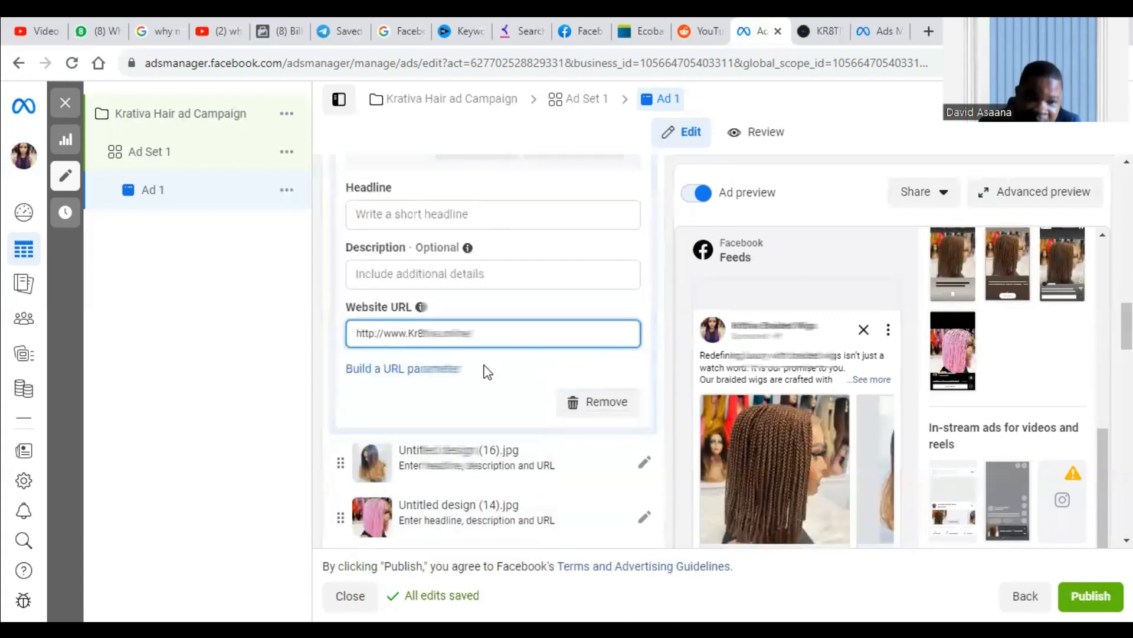
Expand the second carousel card, Untitled design (16).jpg, and examine its text and website URL fields.
scroll(442, 375, "down", 1)
left_click(440, 373)
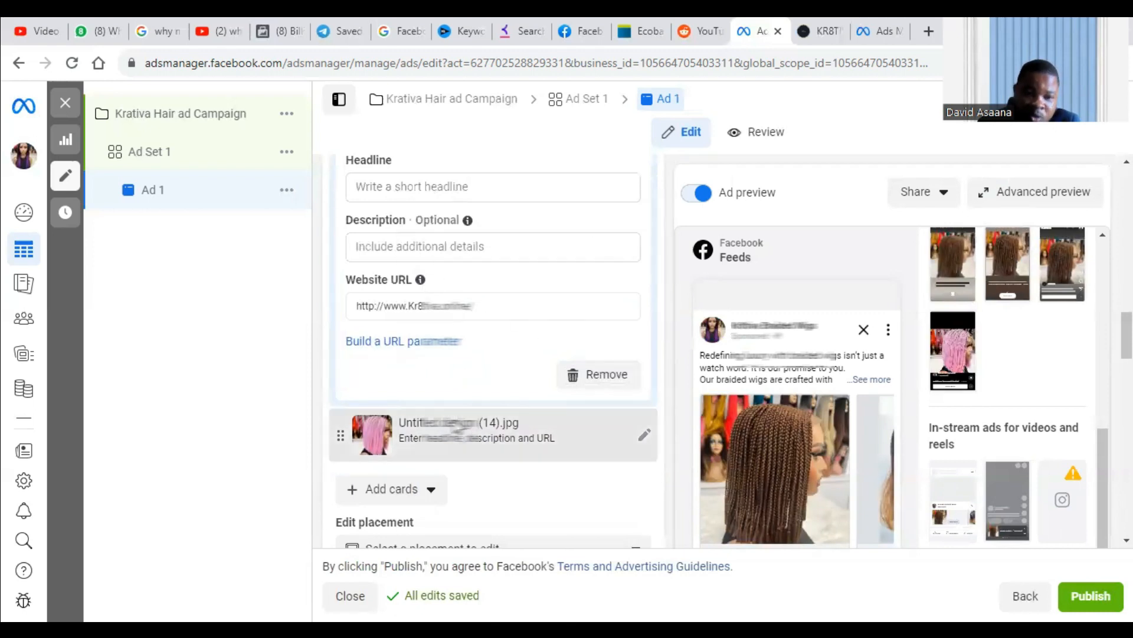
scroll(451, 450, "up", 1)
scroll(523, 378, "up", 2)
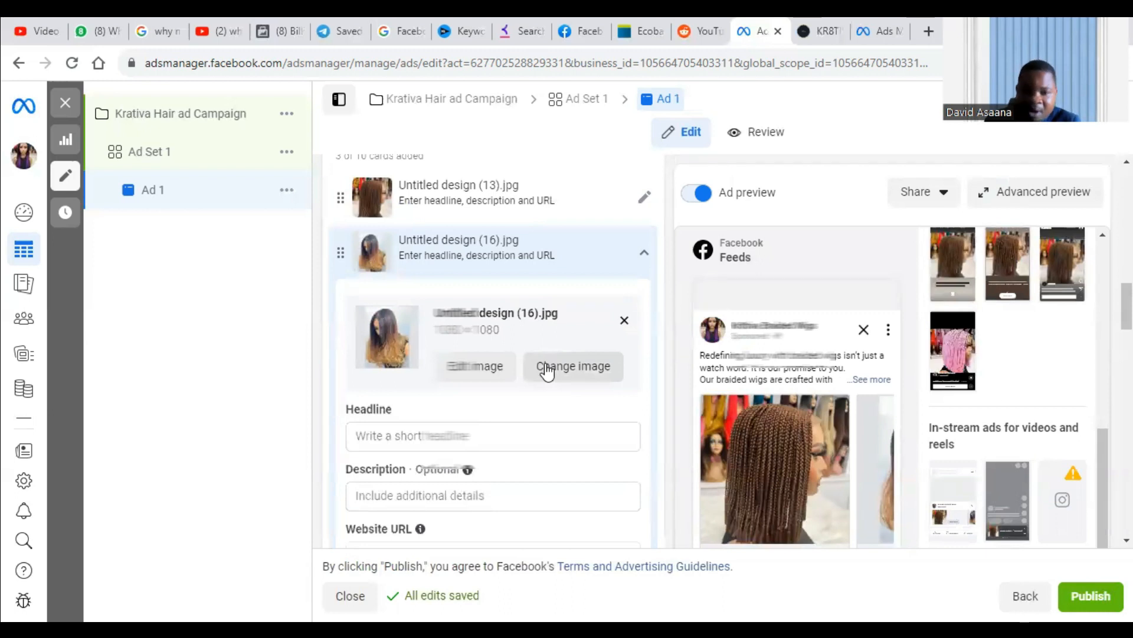
scroll(479, 384, "up", 3)
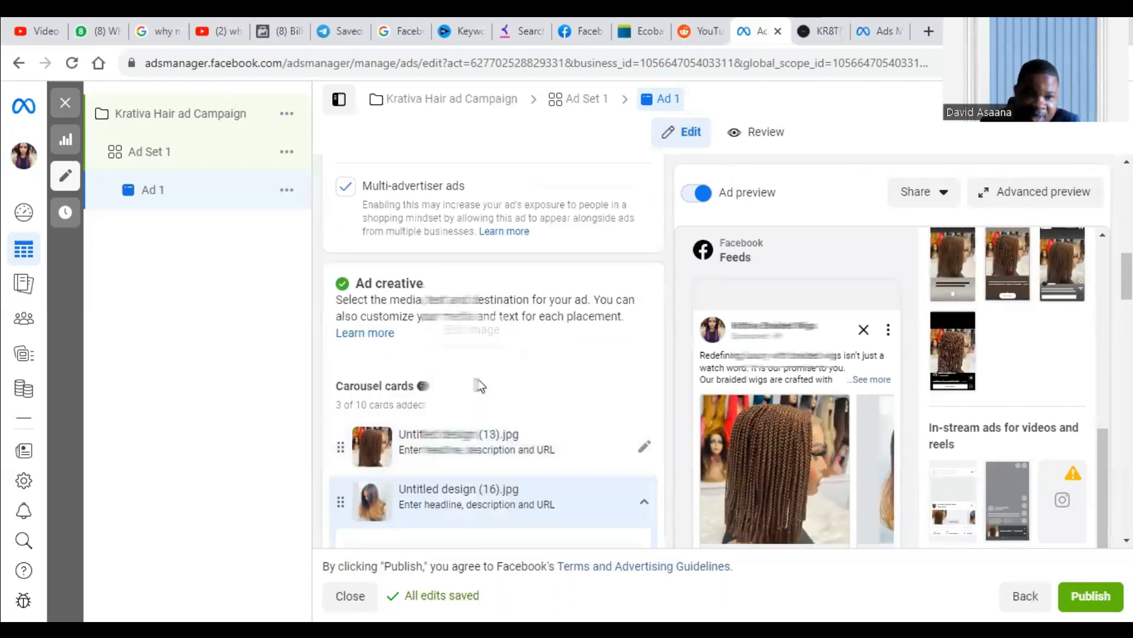
scroll(571, 331, "down", 12)
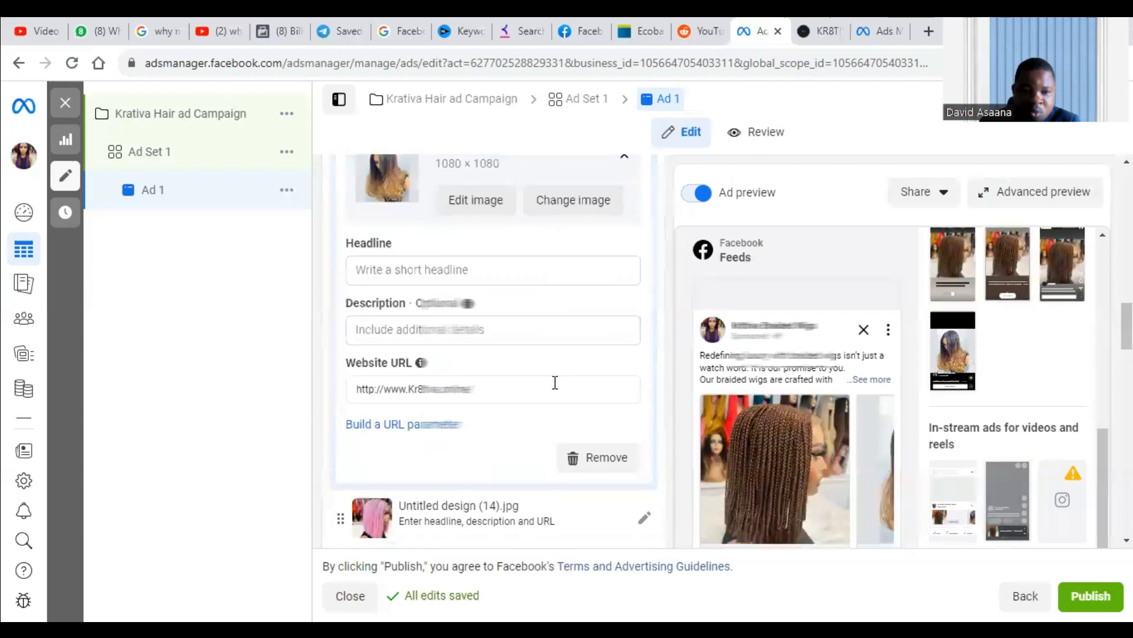
scroll(555, 388, "down", 8)
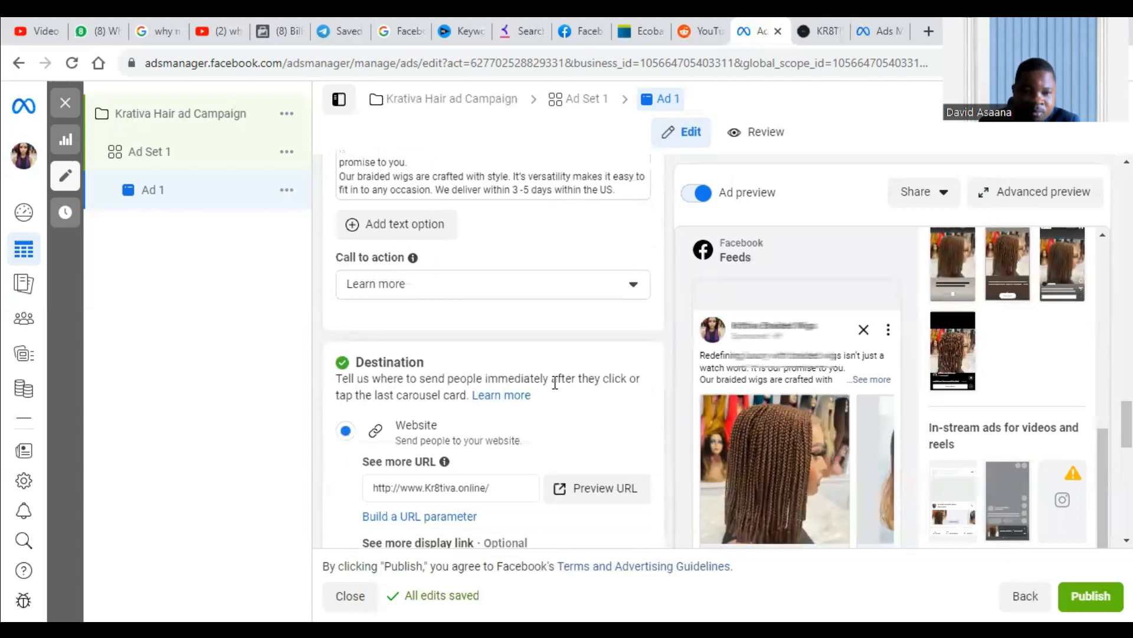
scroll(531, 378, "up", 10)
scroll(505, 342, "up", 10)
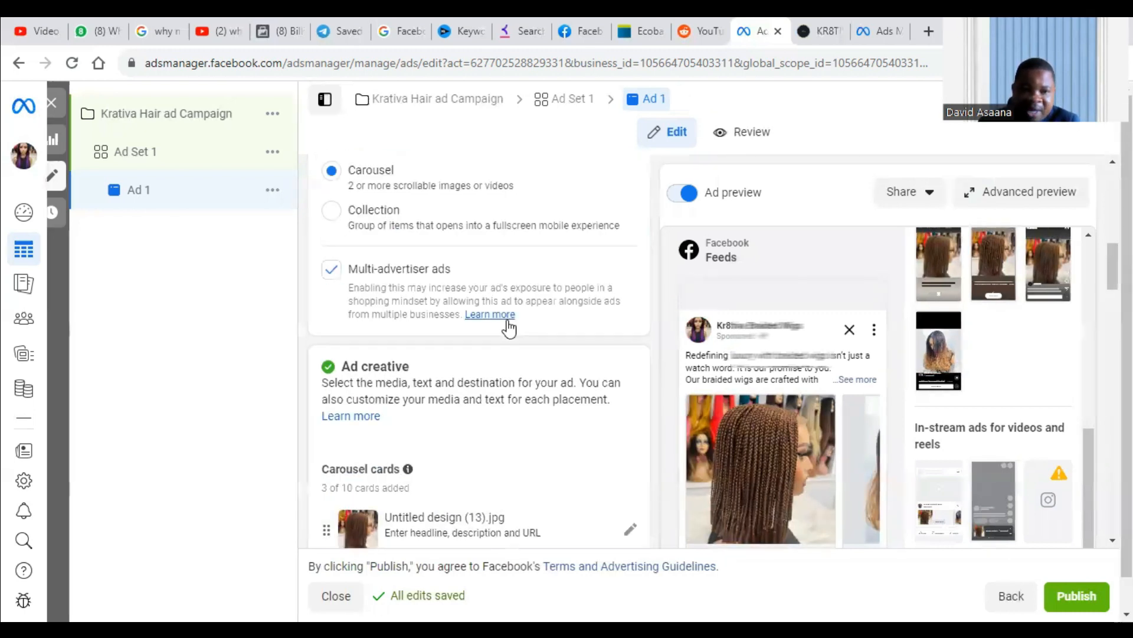
scroll(430, 360, "down", 5)
scroll(487, 266, "up", 1)
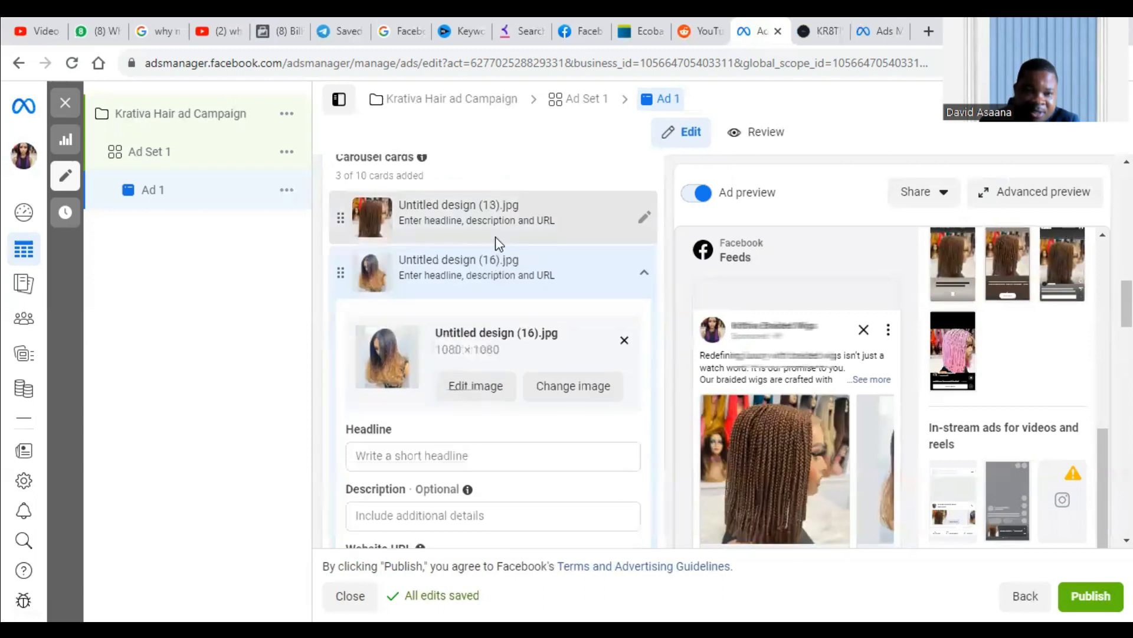
Give the first carousel card, Untitled design (13).jpg, the headline "Get 50% off" and check it in the feed preview.
left_click(487, 284)
scroll(463, 372, "down", 3)
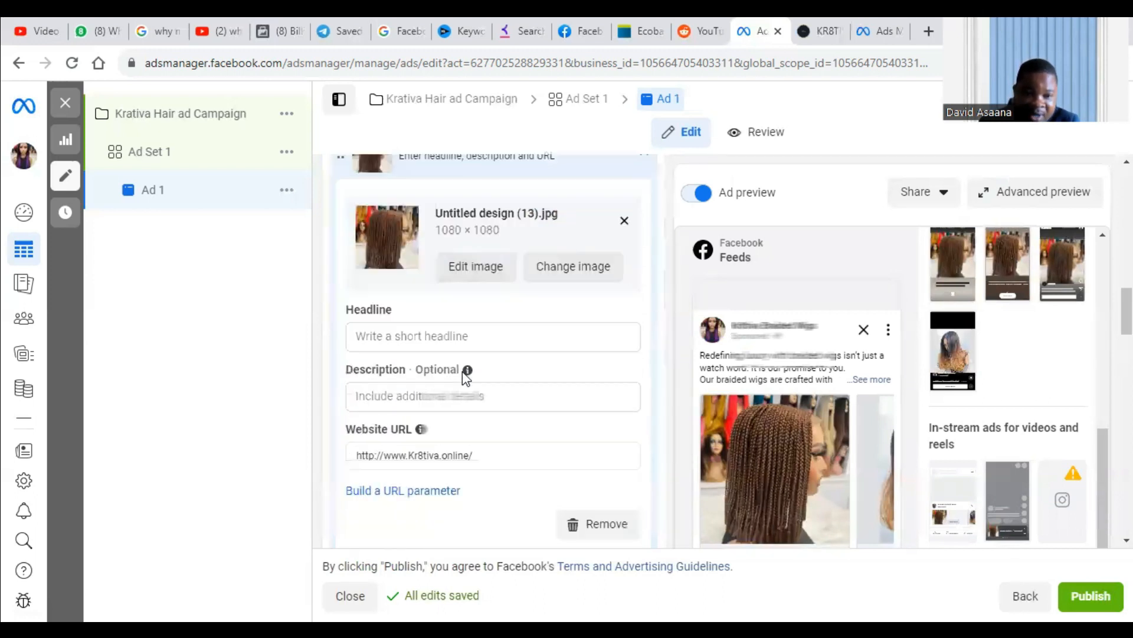
left_click(390, 293)
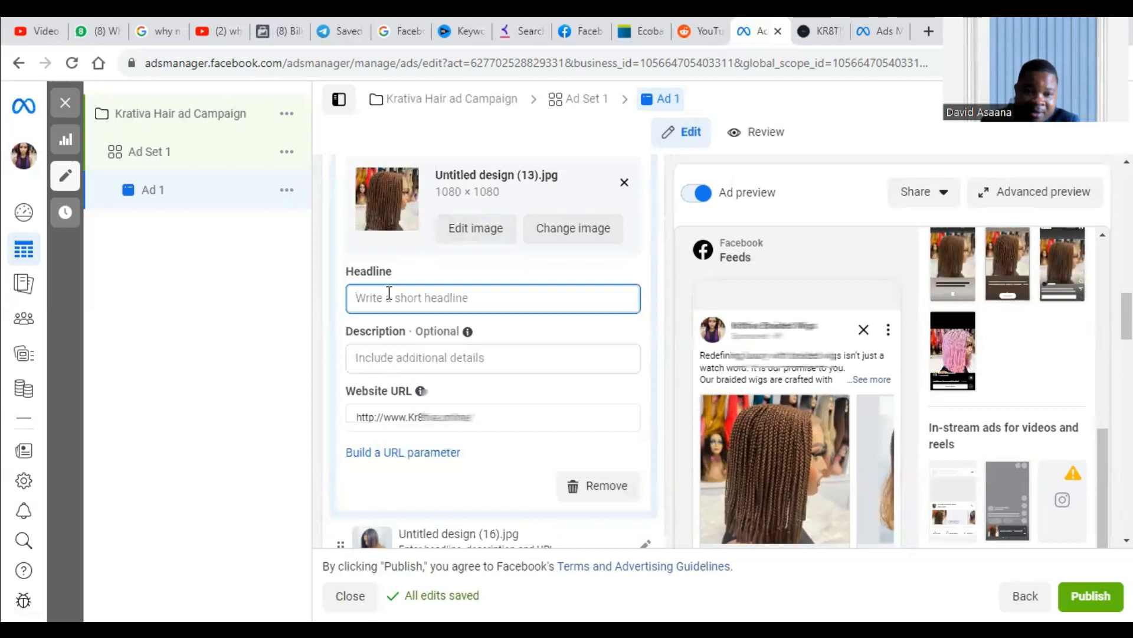
type("G")
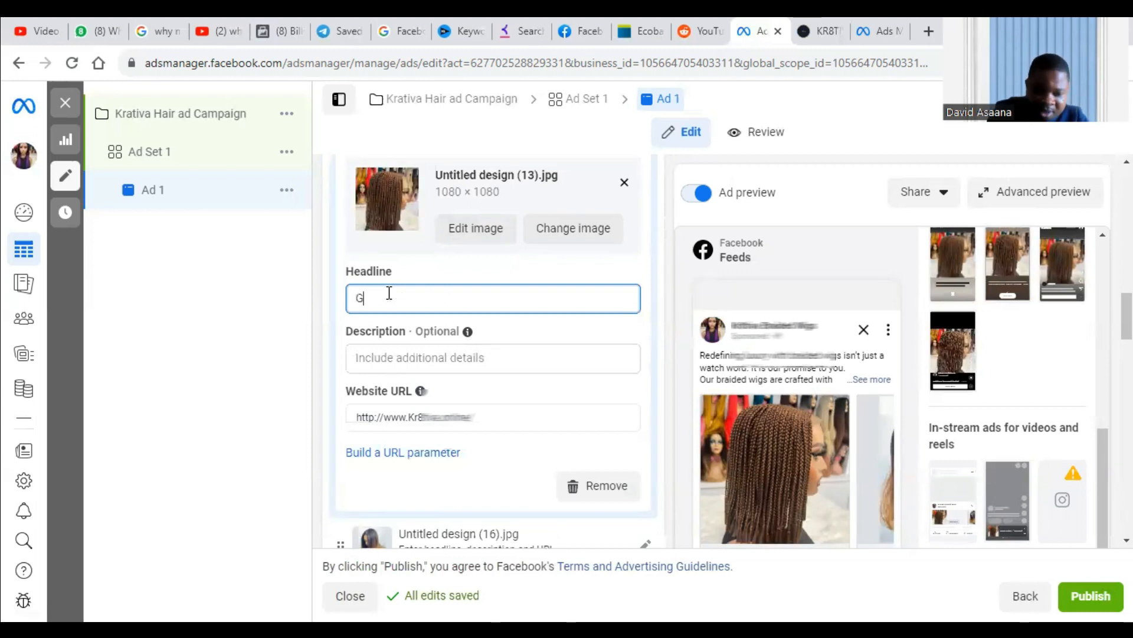
type("et 50% off")
scroll(832, 437, "down", 20)
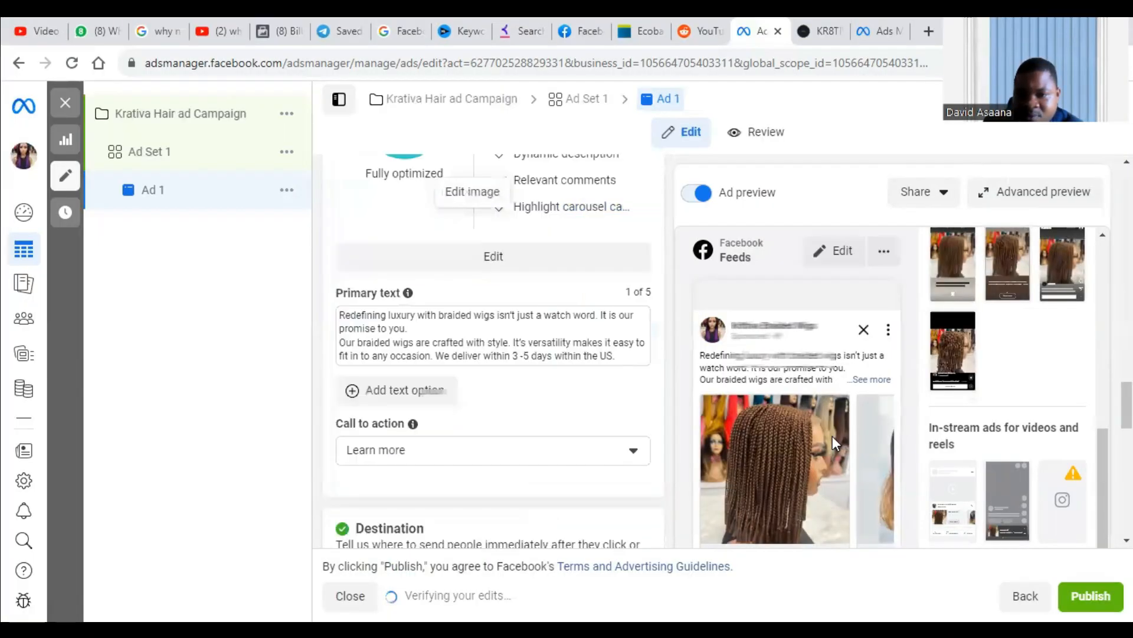
scroll(779, 413, "down", 2)
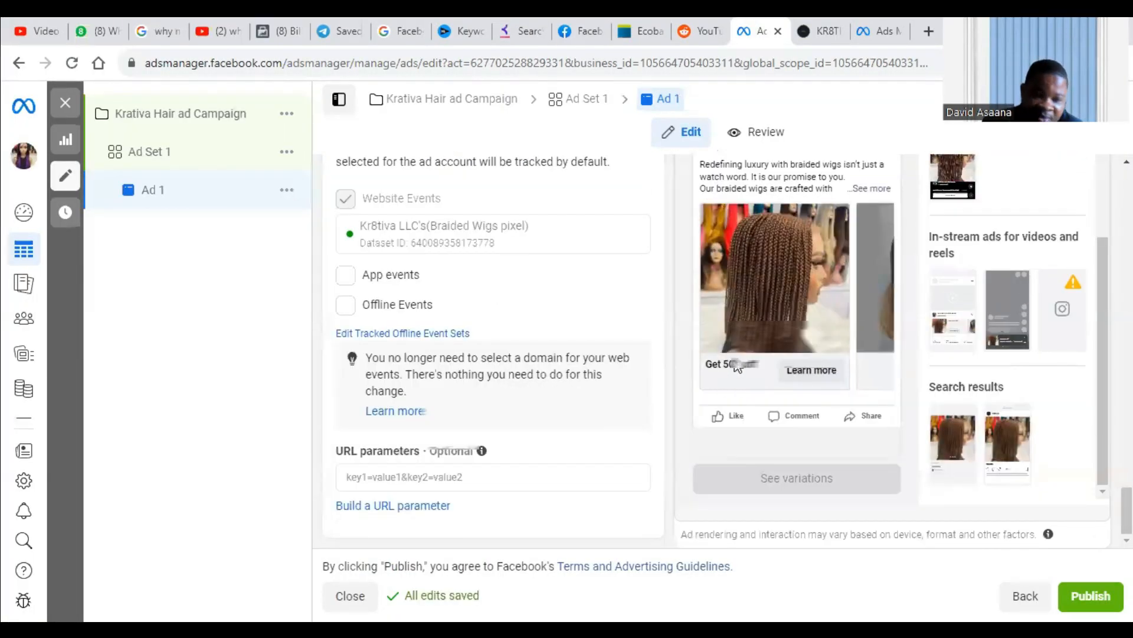
Set the first carousel card's description to "$300" and check it in the feed preview.
scroll(505, 349, "up", 10)
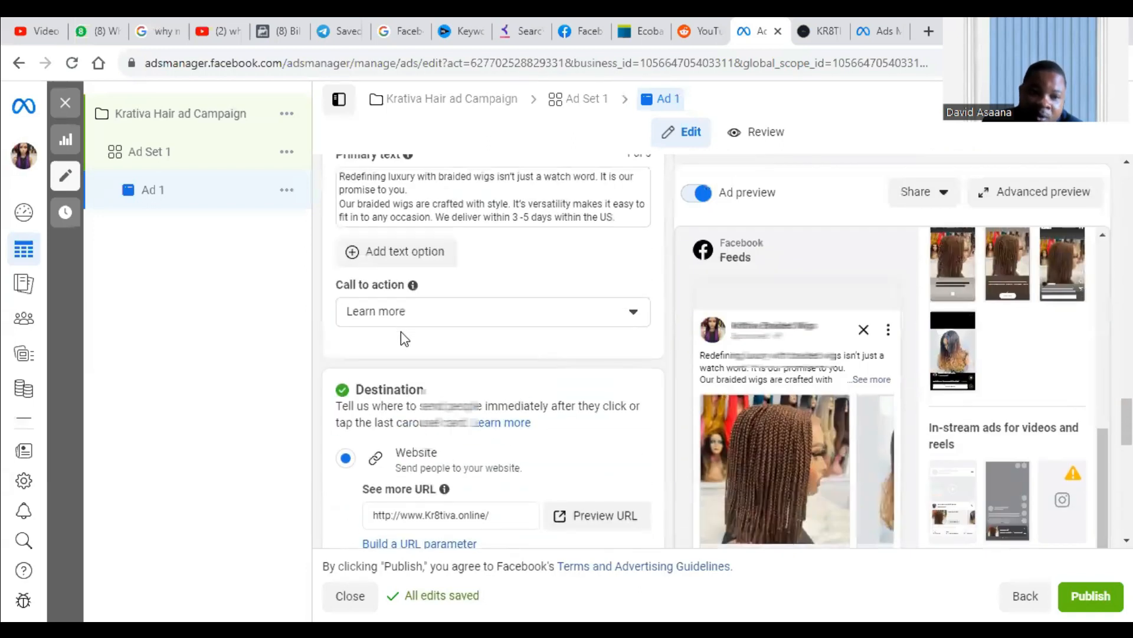
scroll(402, 331, "up", 5)
scroll(435, 314, "up", 5)
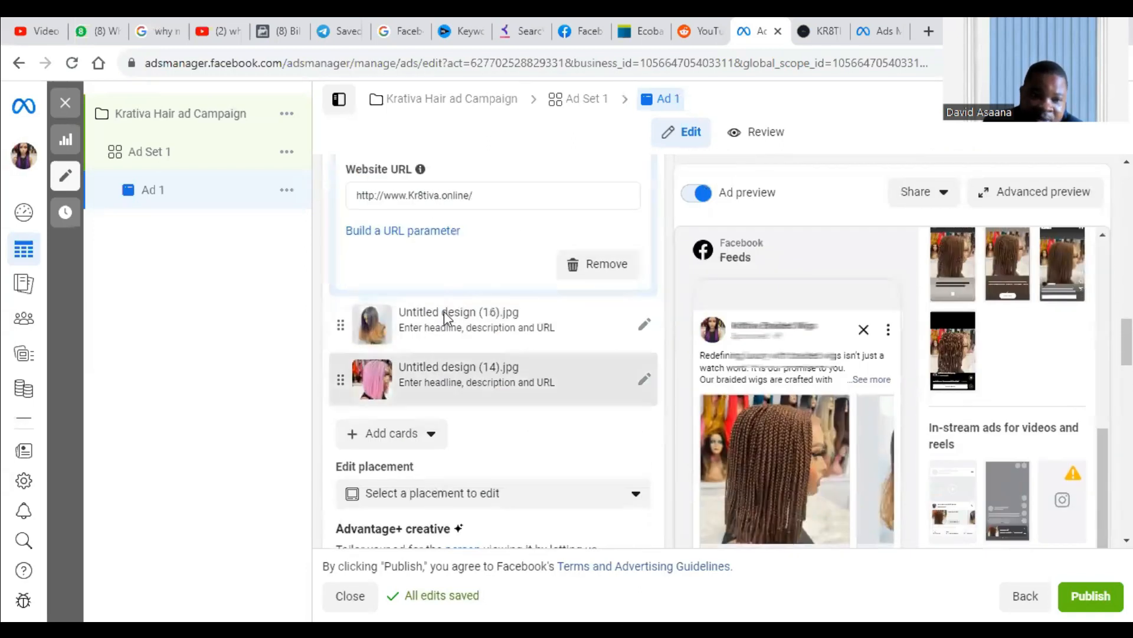
scroll(446, 315, "up", 4)
left_click(394, 384)
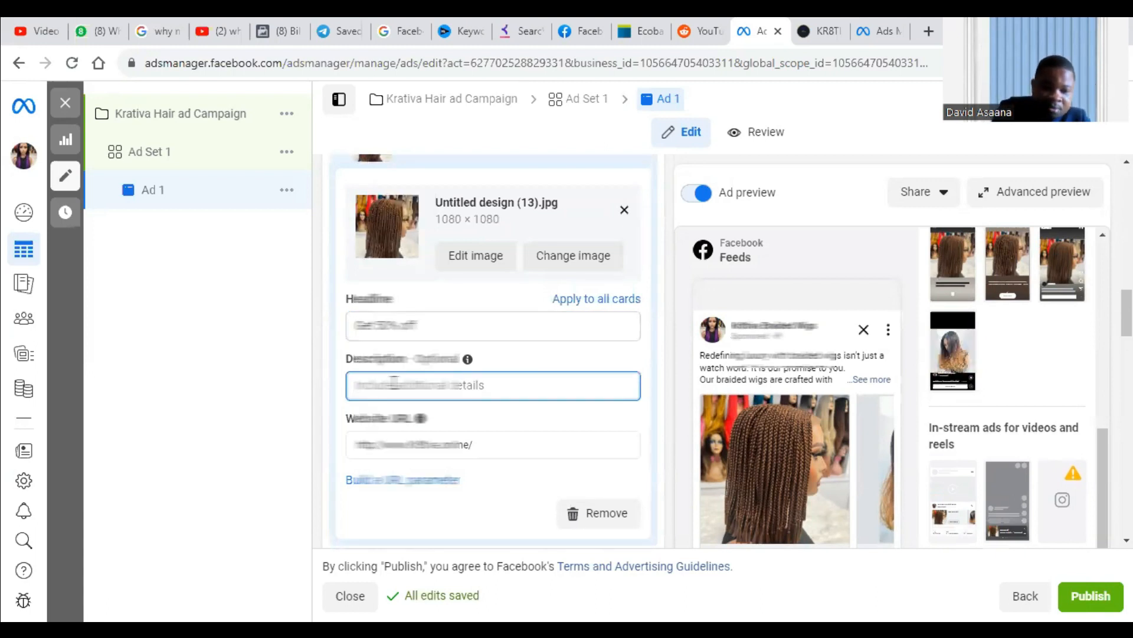
type("S200")
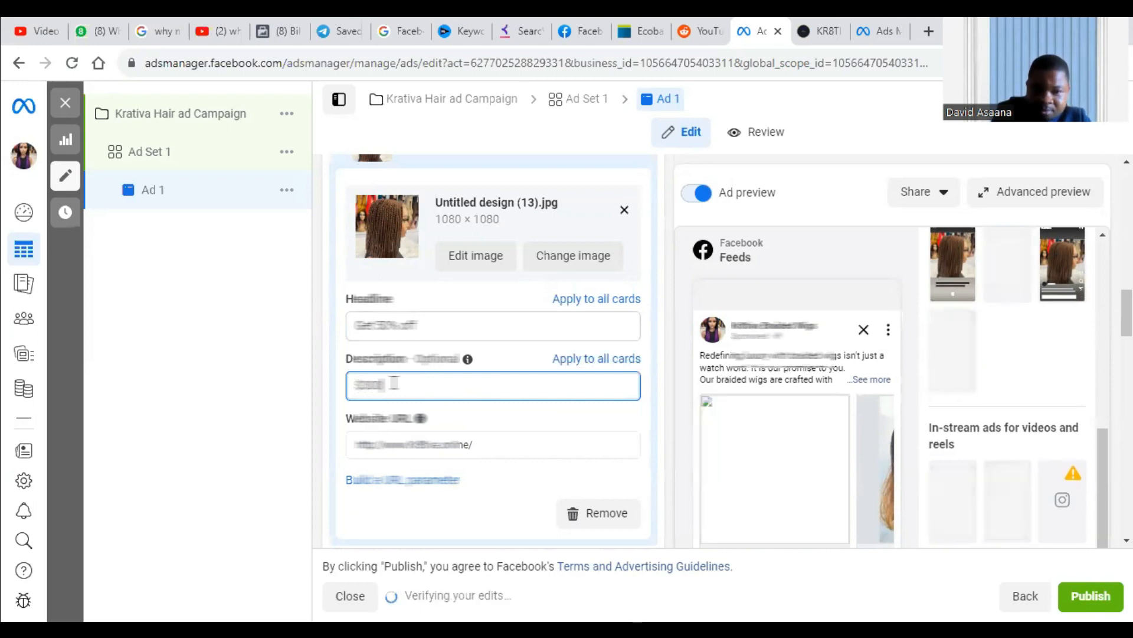
scroll(830, 416, "down", 10)
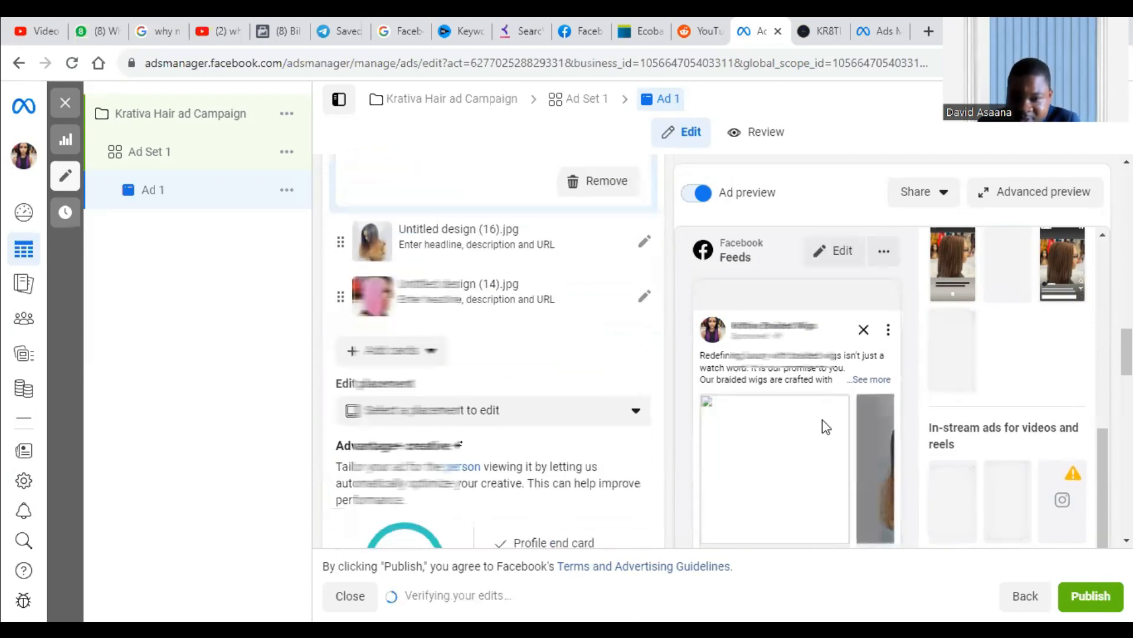
scroll(829, 441, "down", 5)
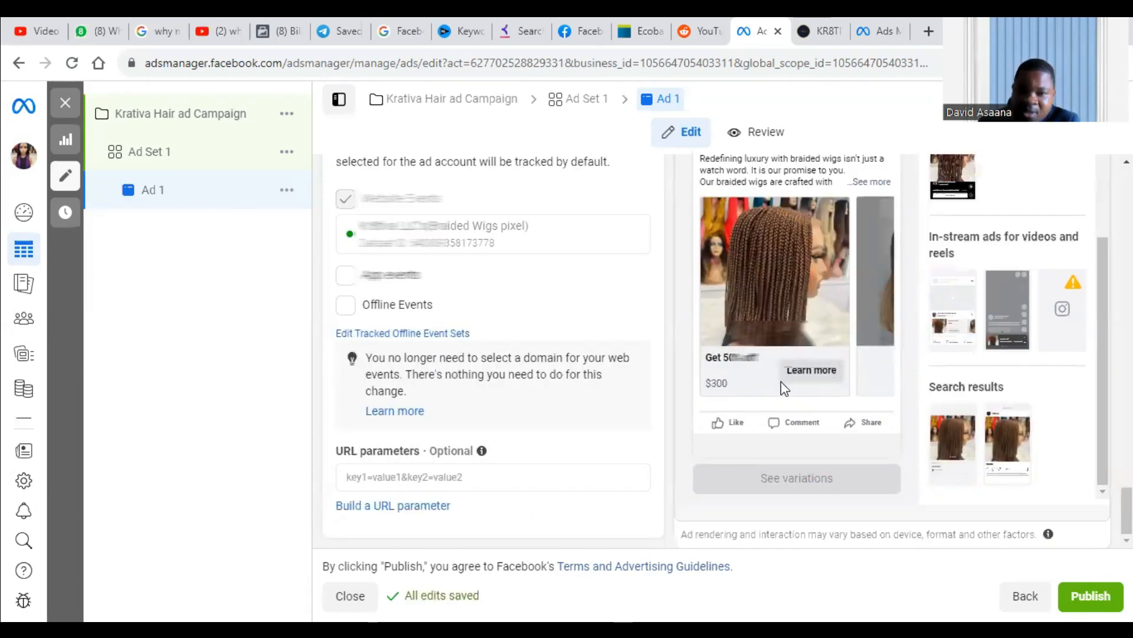
Advance the feed preview through the carousel to the pink braided wig card and return to the carousel card list.
left_click(875, 353)
left_click(887, 344)
scroll(563, 318, "up", 6)
scroll(564, 317, "up", 10)
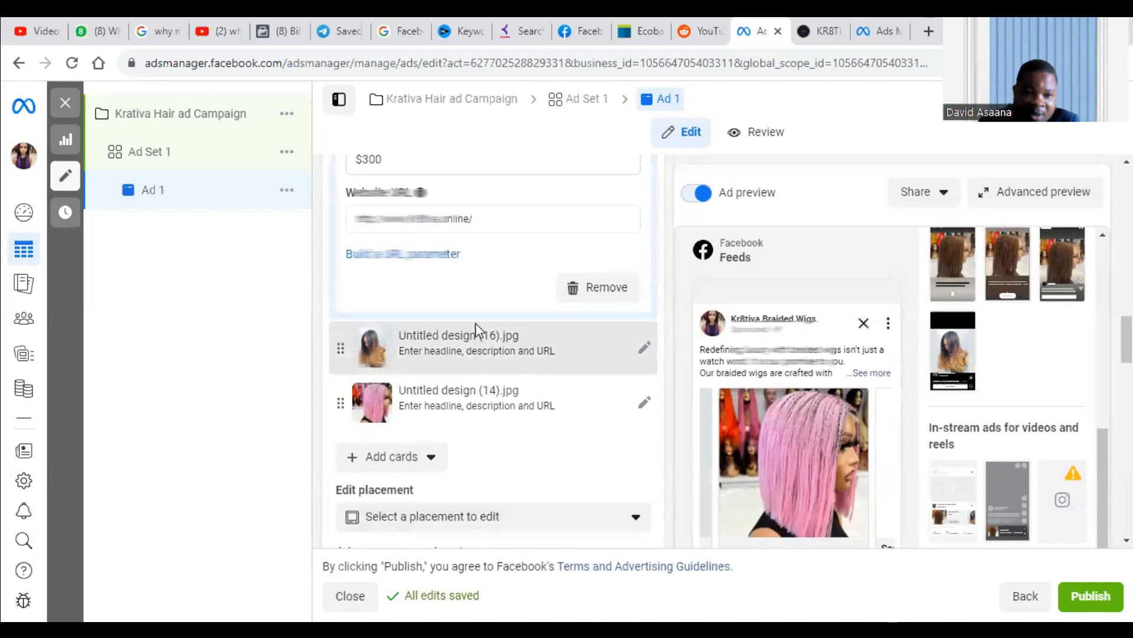
Expand the second carousel card, Untitled design (16).jpg, and move through the carousel images in the feed preview.
scroll(472, 329, "up", 5)
scroll(372, 428, "down", 5)
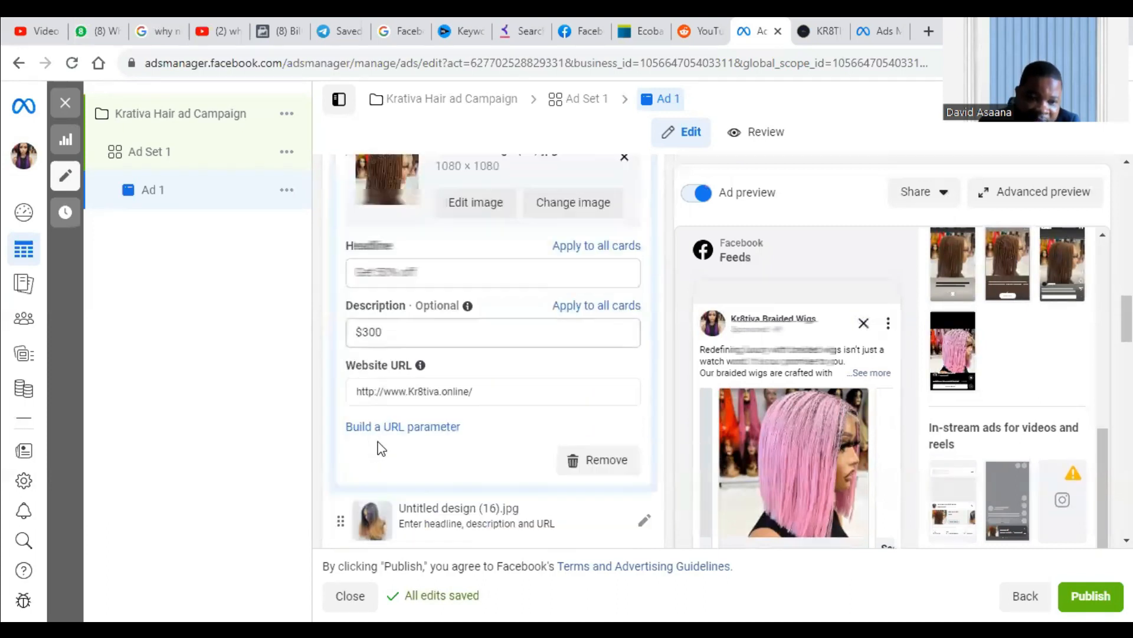
scroll(387, 431, "down", 2)
left_click(409, 401)
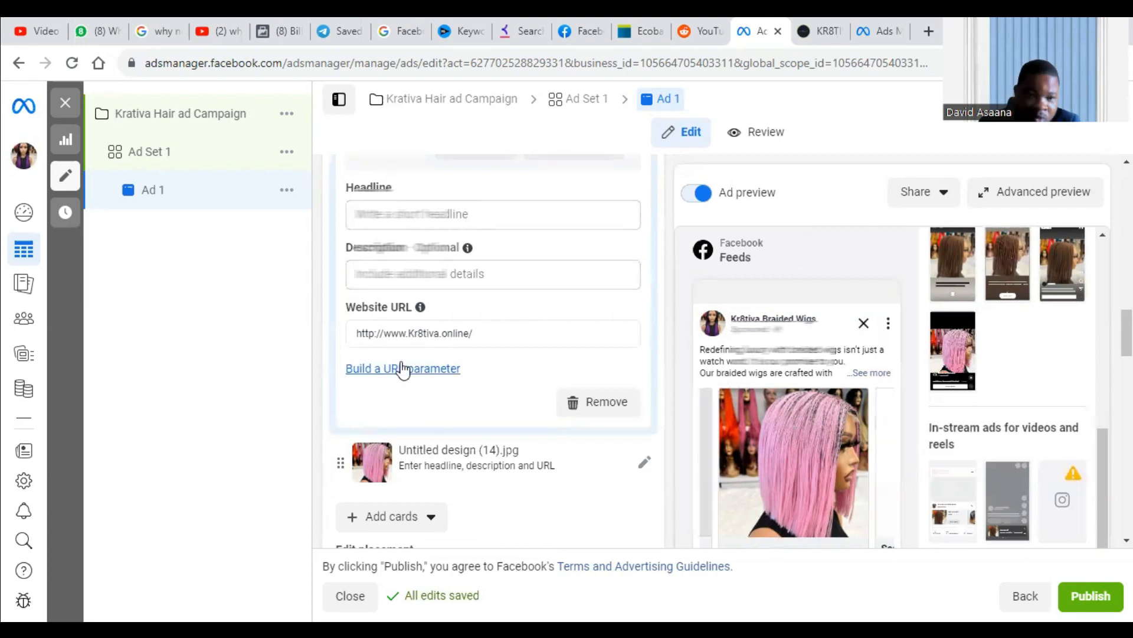
scroll(401, 421, "down", 4)
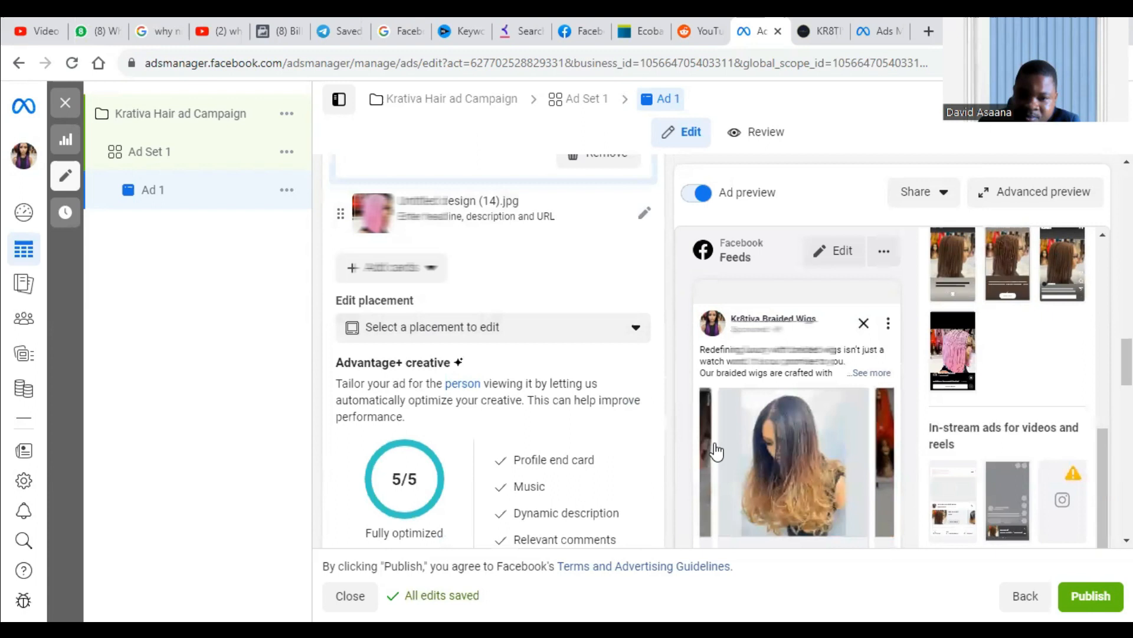
left_click(869, 431)
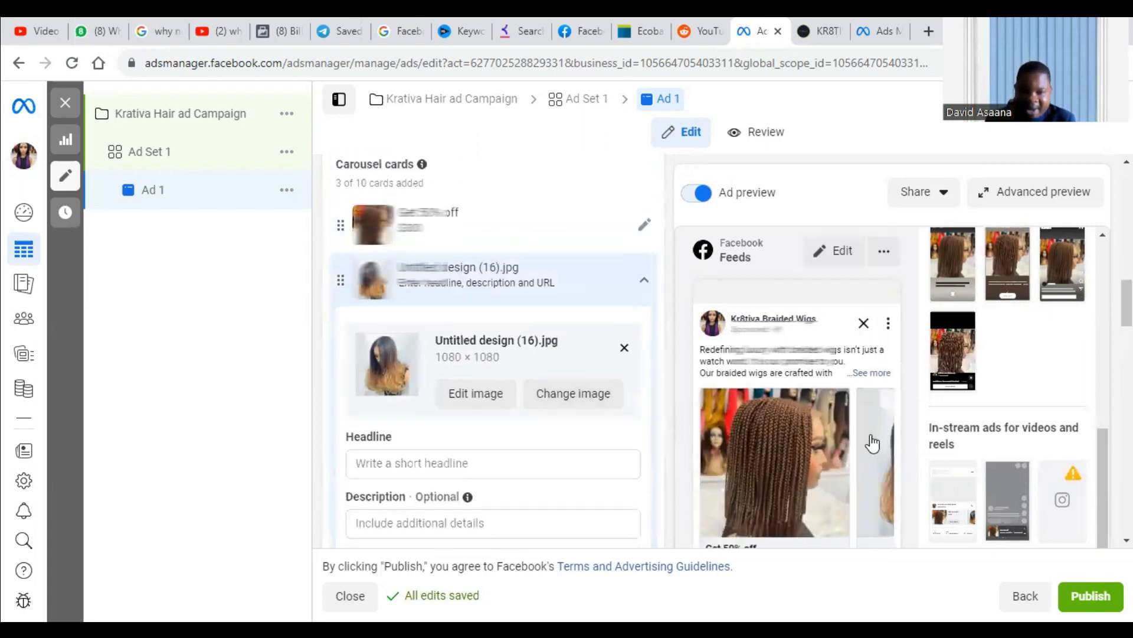
Review Ad 1's primary text, call to action, destination and tracking settings, and return to the carousel card list.
scroll(868, 428, "down", 20)
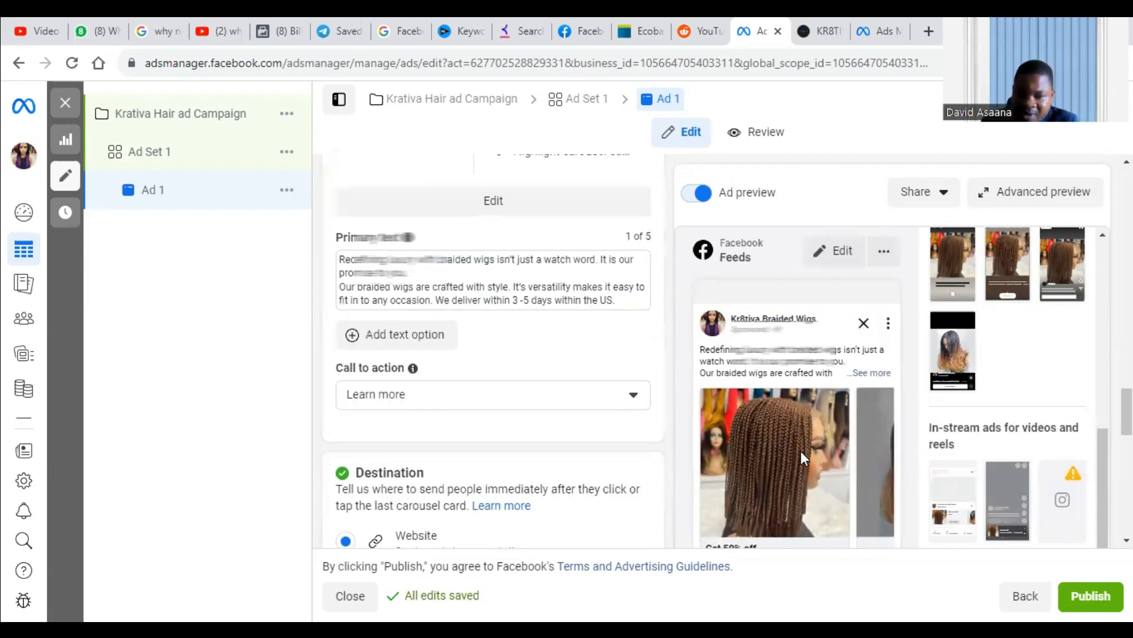
scroll(791, 421, "down", 3)
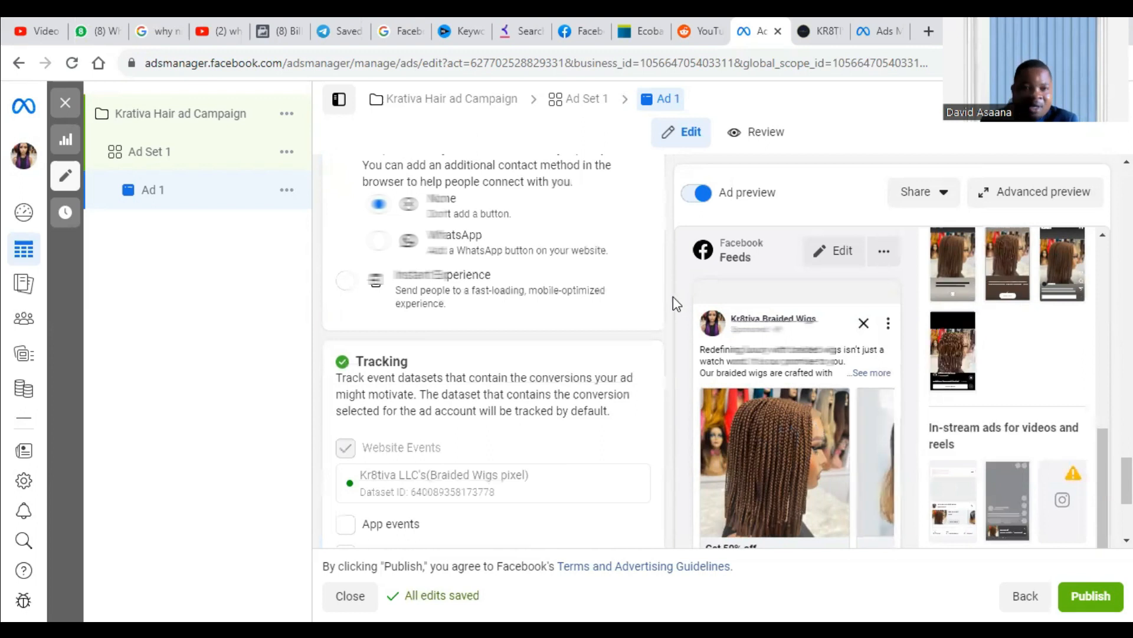
scroll(569, 320, "up", 8)
scroll(573, 328, "up", 5)
scroll(552, 238, "up", 8)
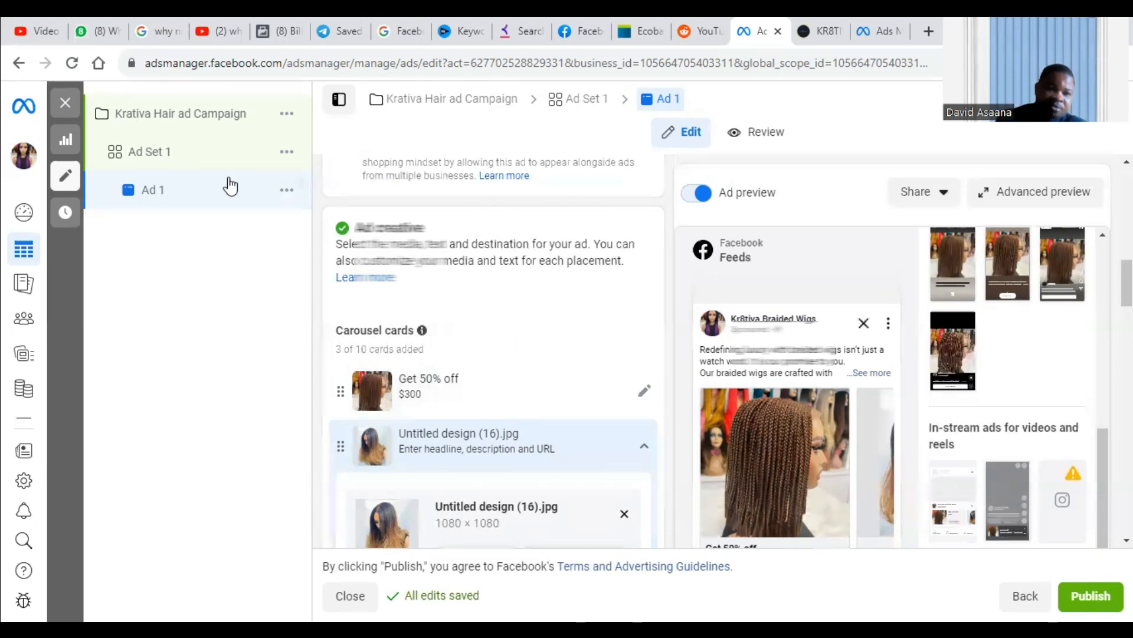
Duplicate Ad Set 1 once within the original campaign, keeping existing reactions, comments and shares shown on new ads.
left_click(221, 158)
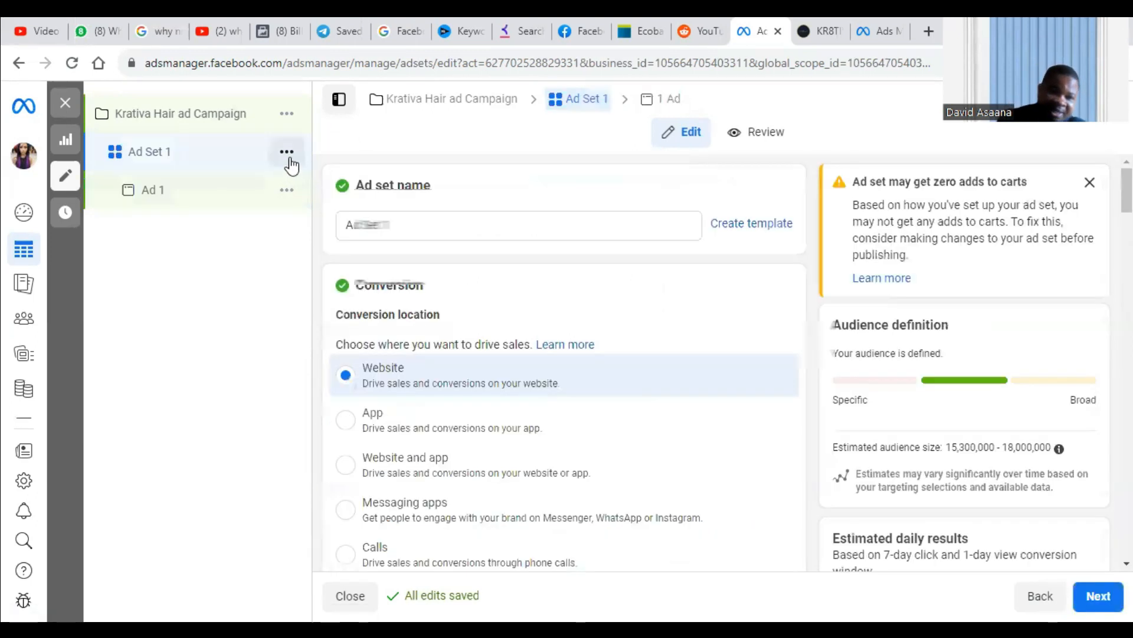
left_click(288, 157)
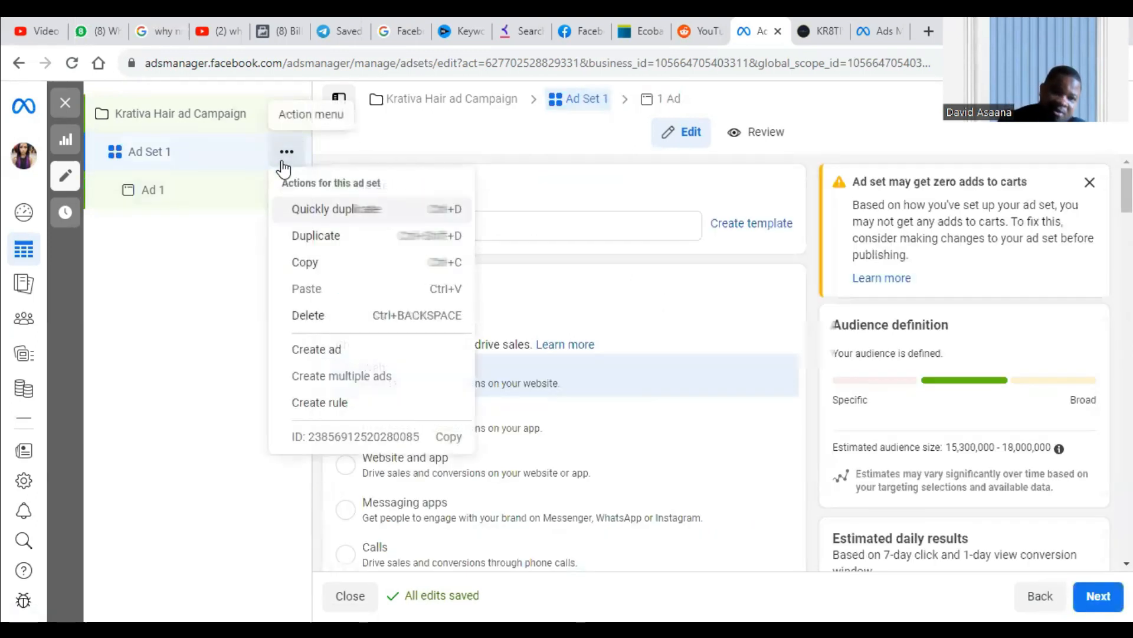
left_click(329, 239)
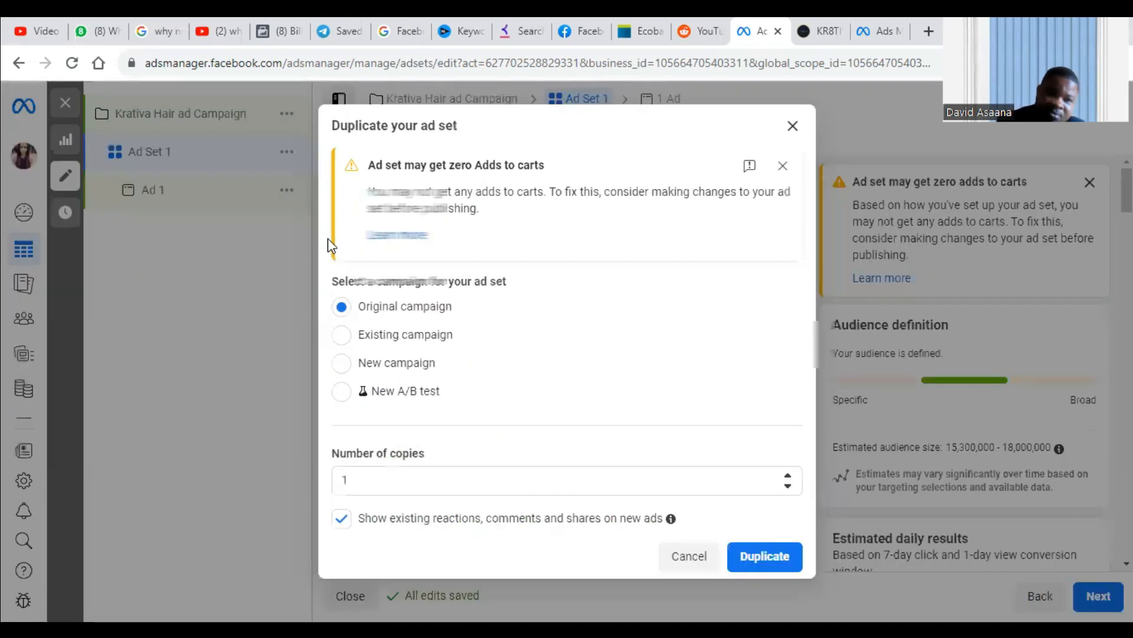
left_click(762, 556)
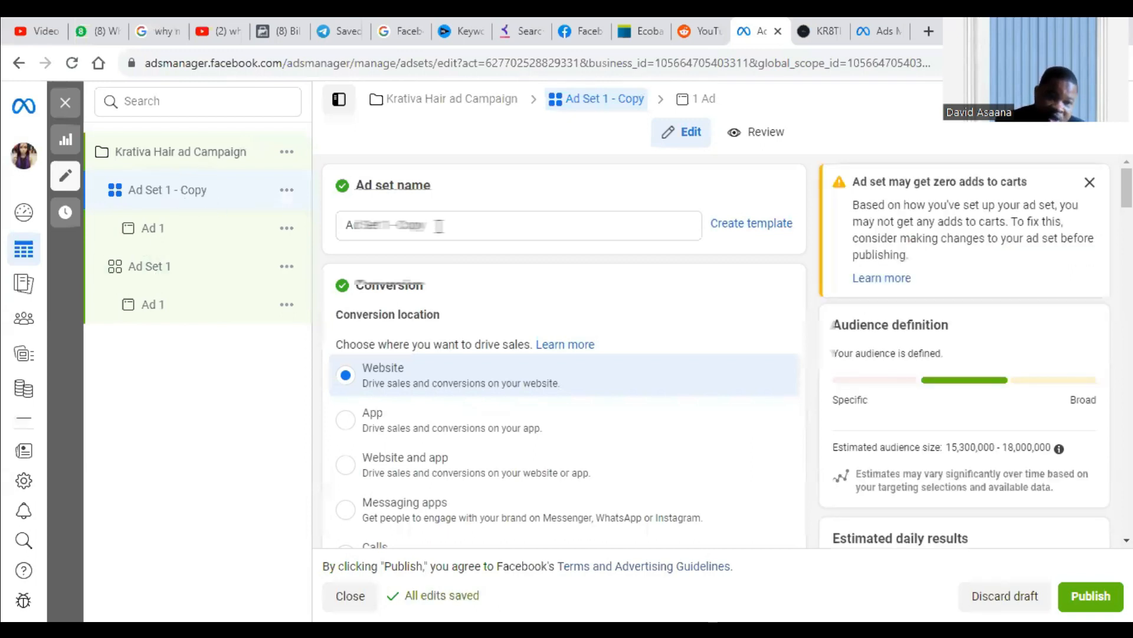
Examine the duplicated ad set's conversion and budget settings, and open its Ad 1 to check the ad setup, format and feed preview.
scroll(560, 295, "down", 5)
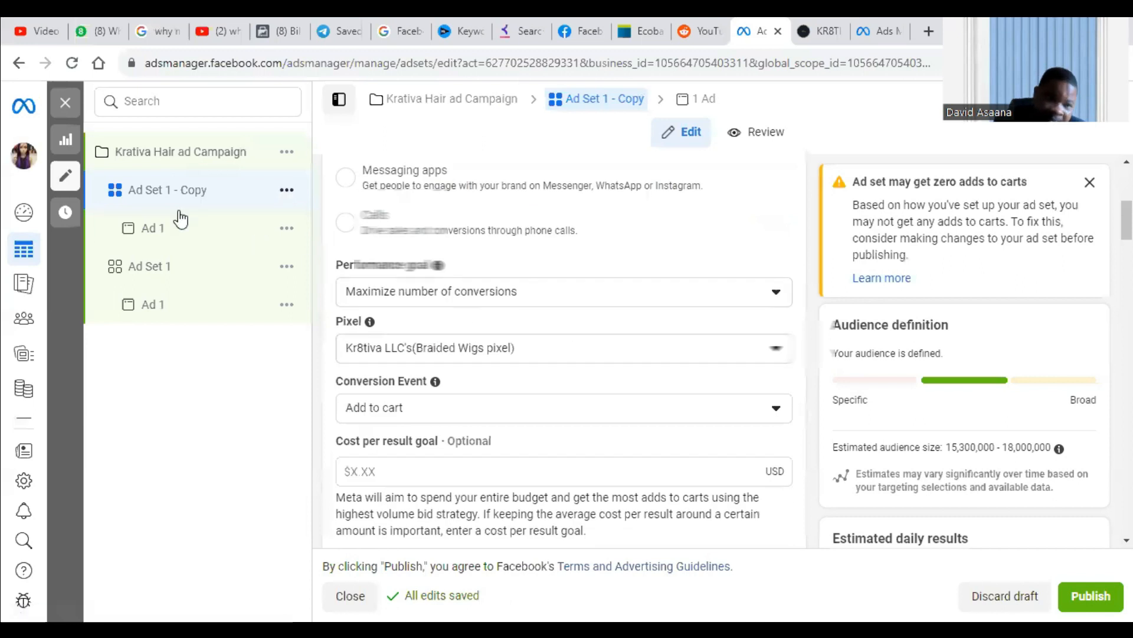
scroll(559, 356, "down", 5)
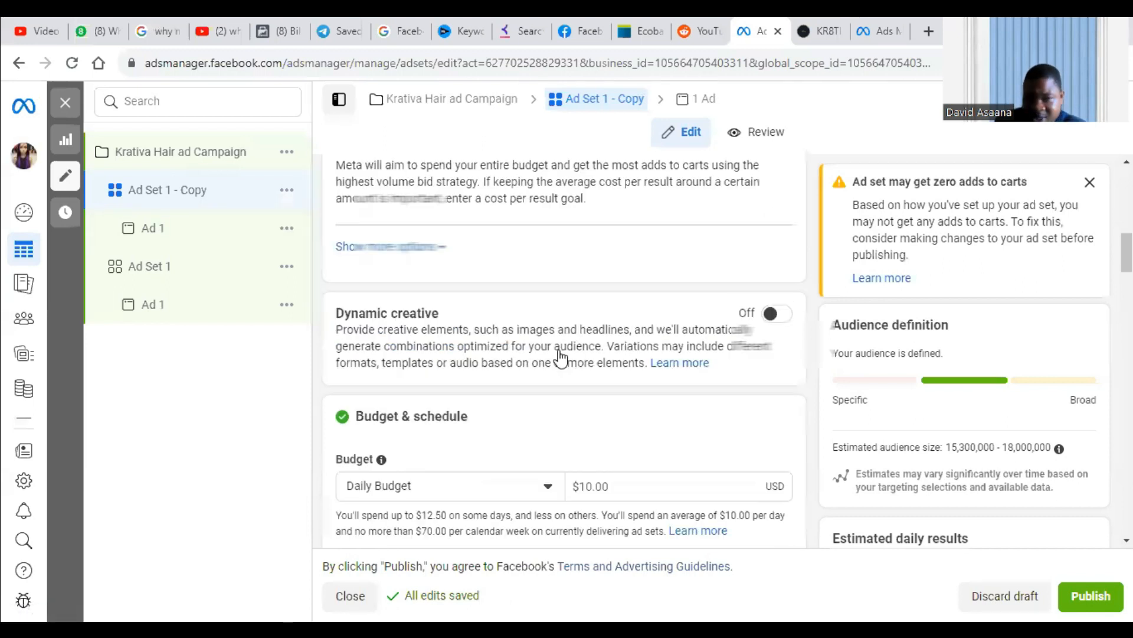
left_click(203, 241)
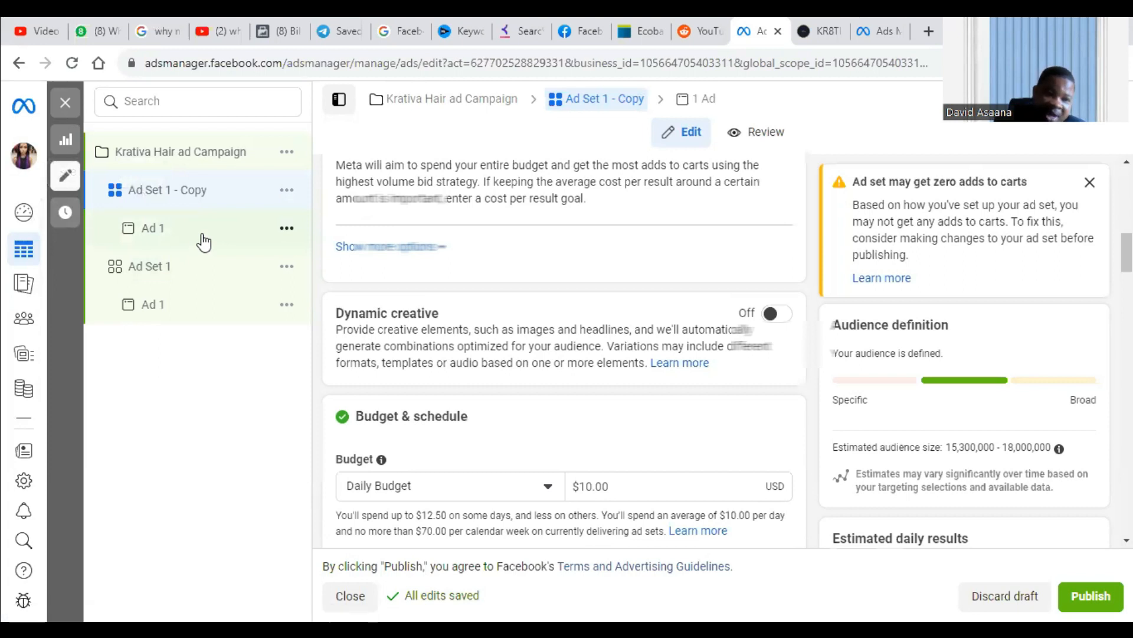
scroll(619, 316, "down", 3)
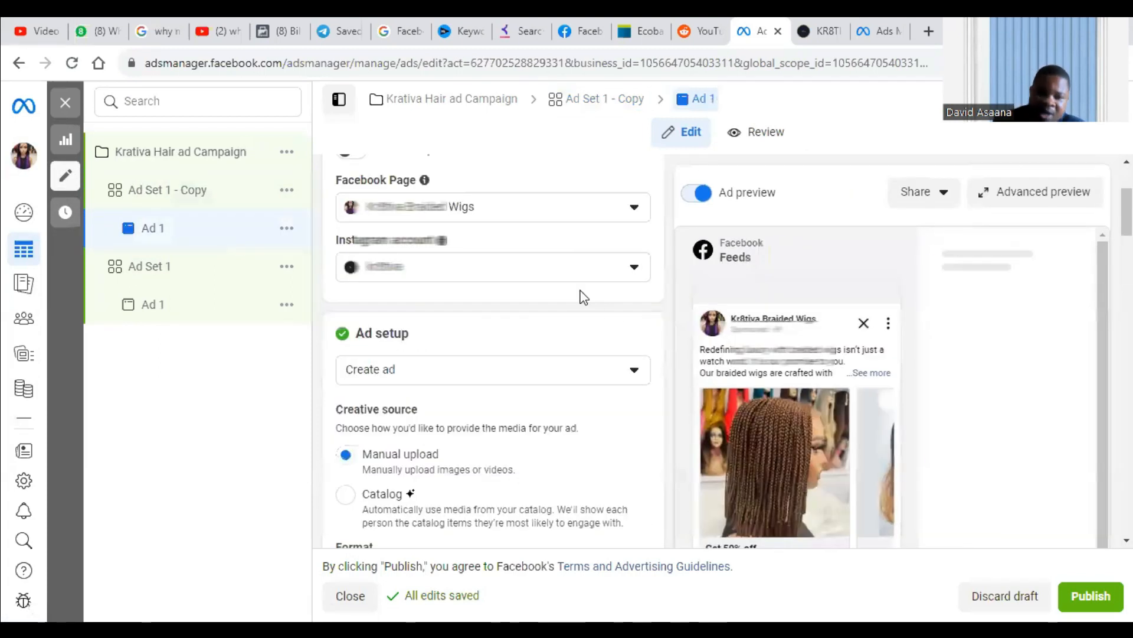
scroll(690, 341, "down", 5)
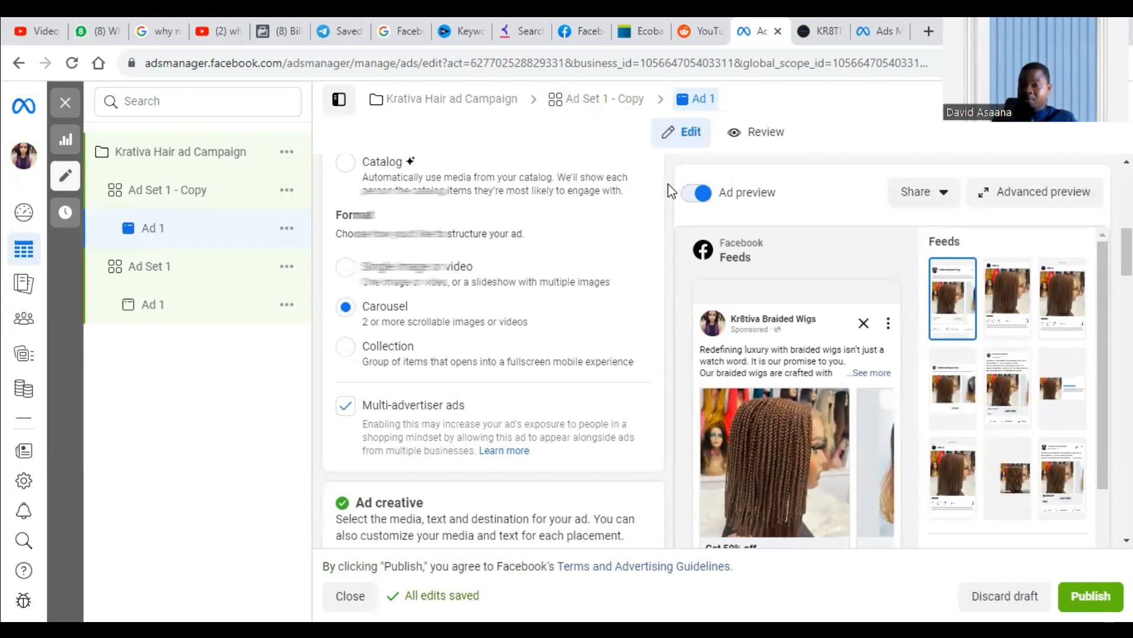
mouse_move(708, 272)
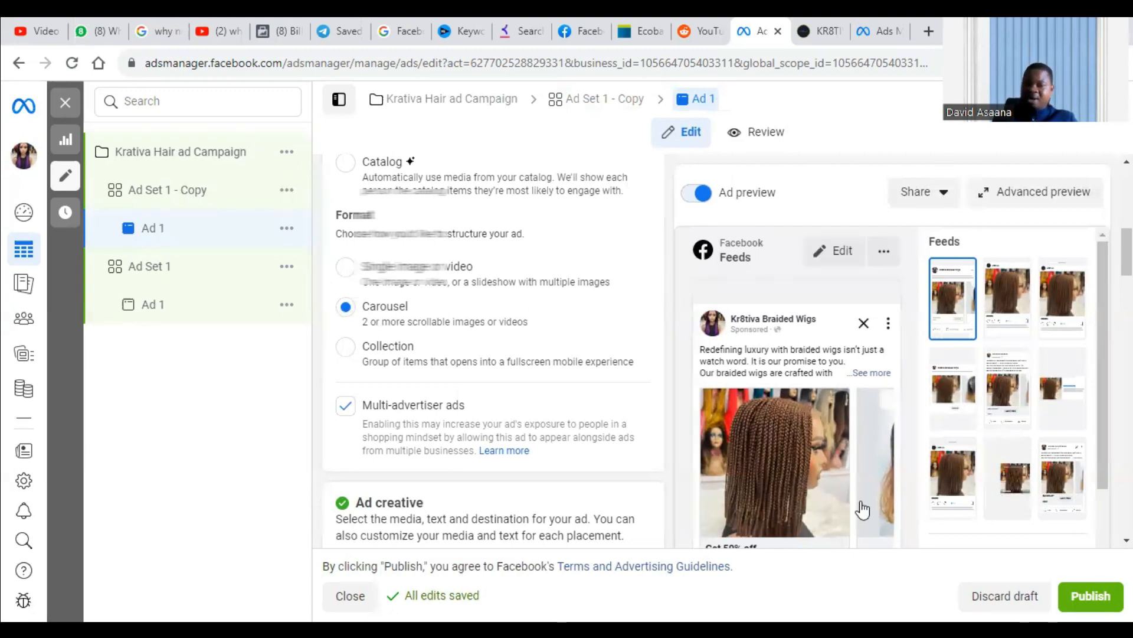
mouse_move(827, 453)
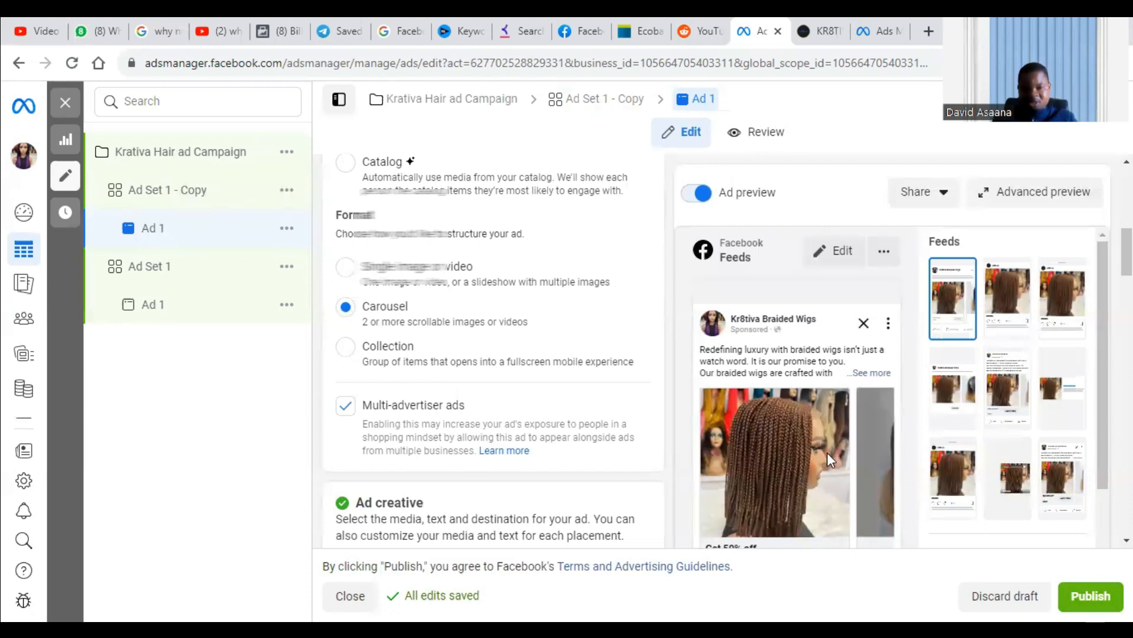